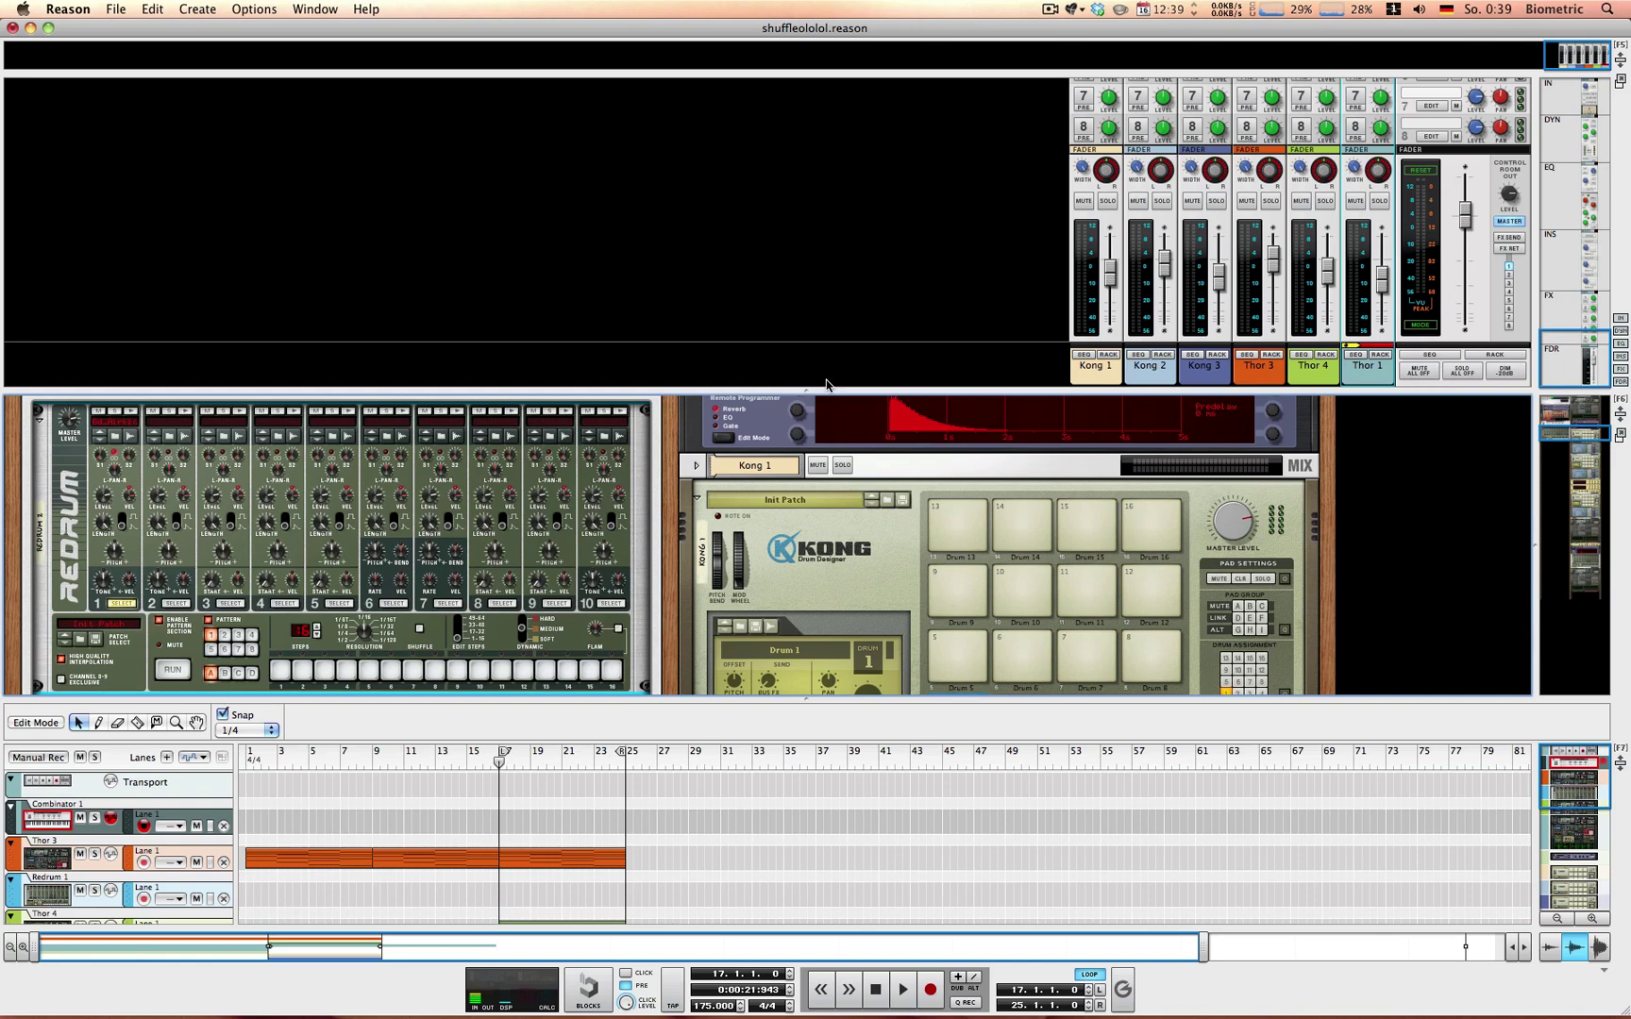
Step: Raise the mixer/rack and rack/sequencer dividers so the sequencer lists the Thor, Kong and RV7000 tracks
left_click_drag(822, 388, 800, 272)
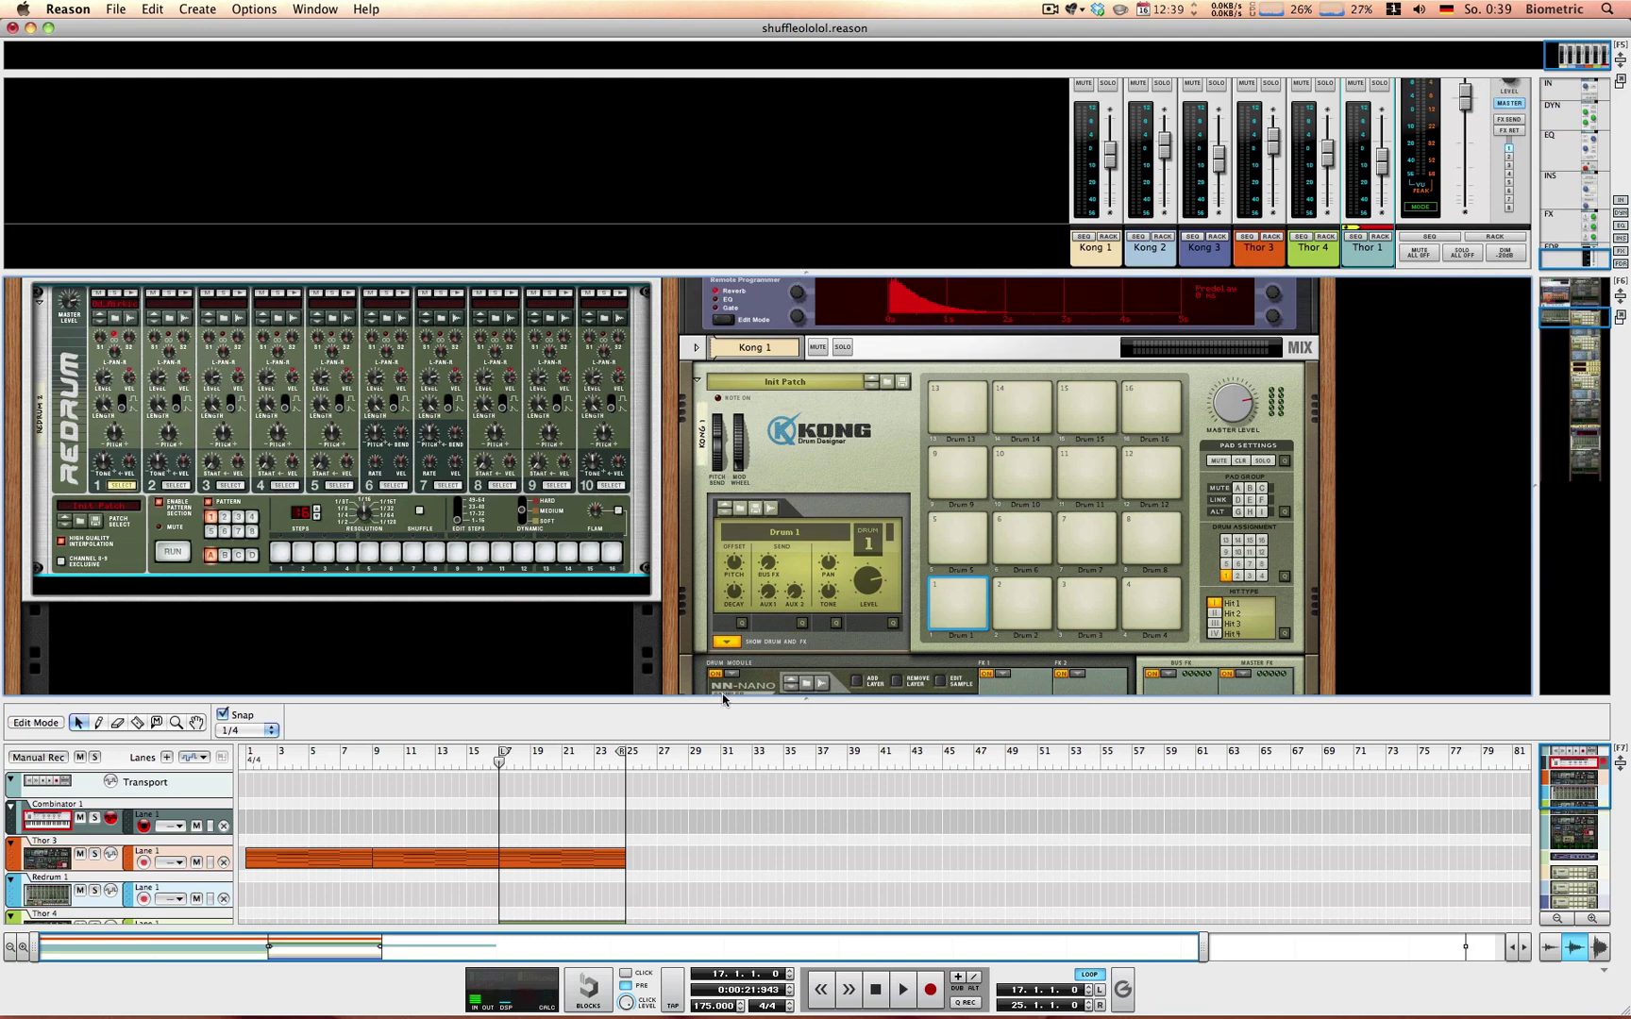
left_click_drag(721, 698, 721, 483)
scroll(876, 646, "down", 1)
scroll(831, 661, "up", 1)
scroll(783, 627, "down", 1)
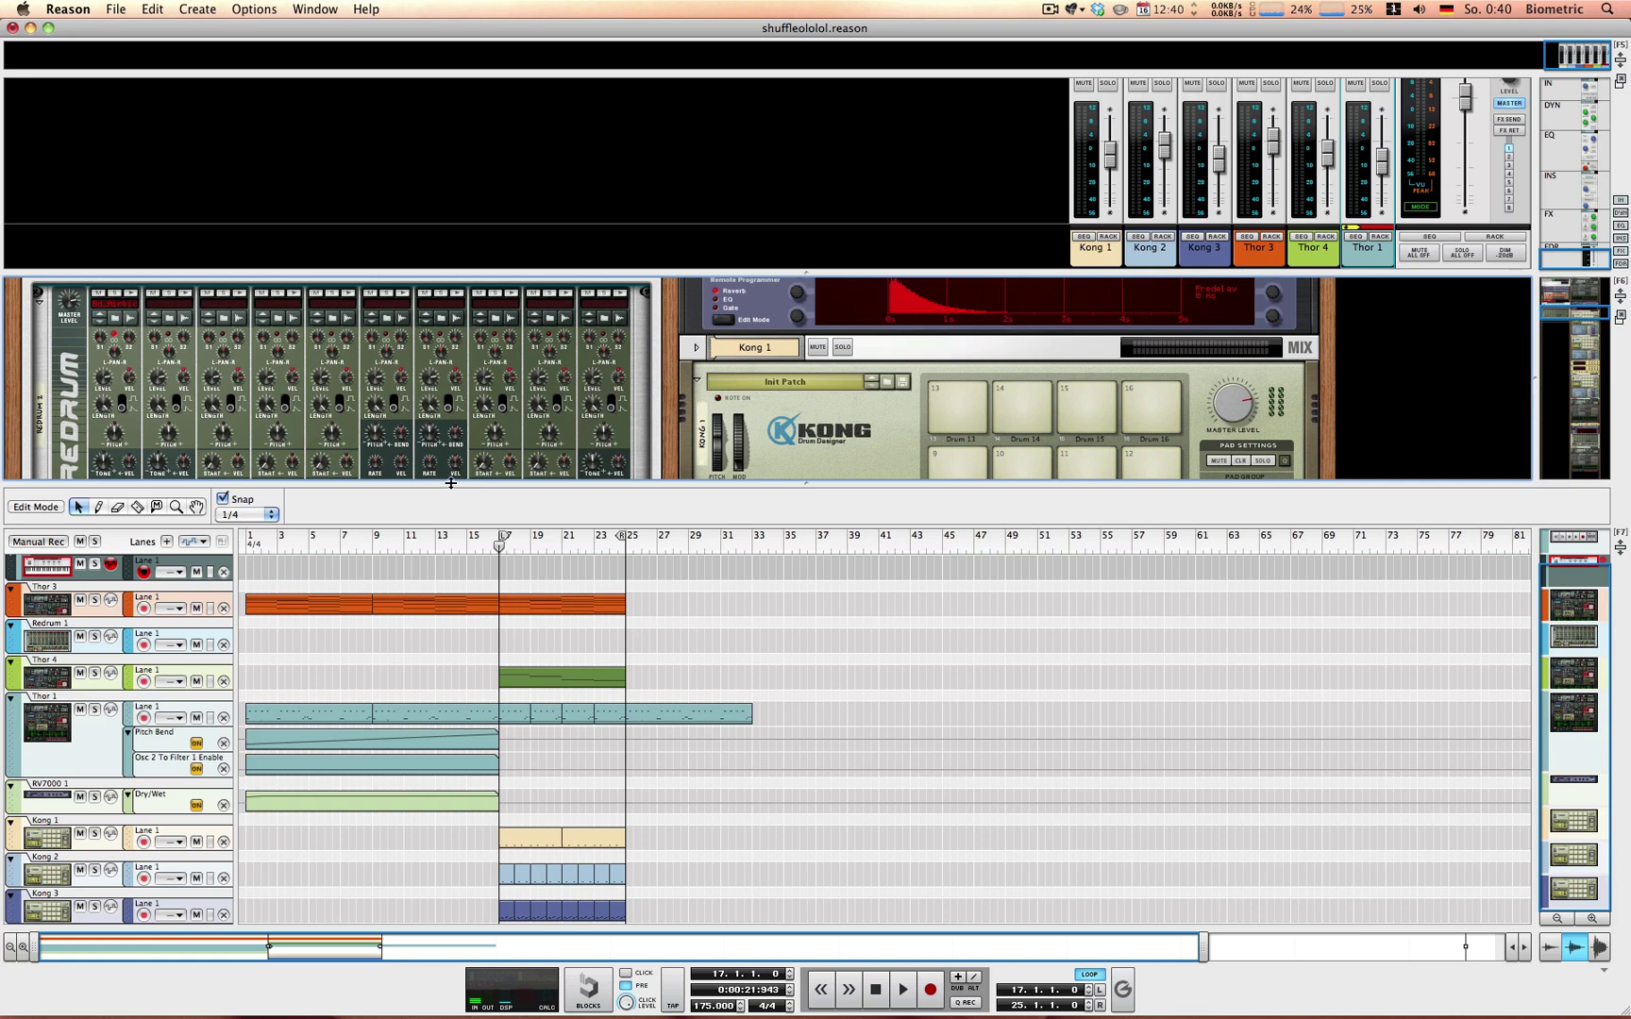
Step: Enlarge the rack and mixer and scroll the mixer to the channel compressor and gate sections
left_click_drag(451, 483, 446, 527)
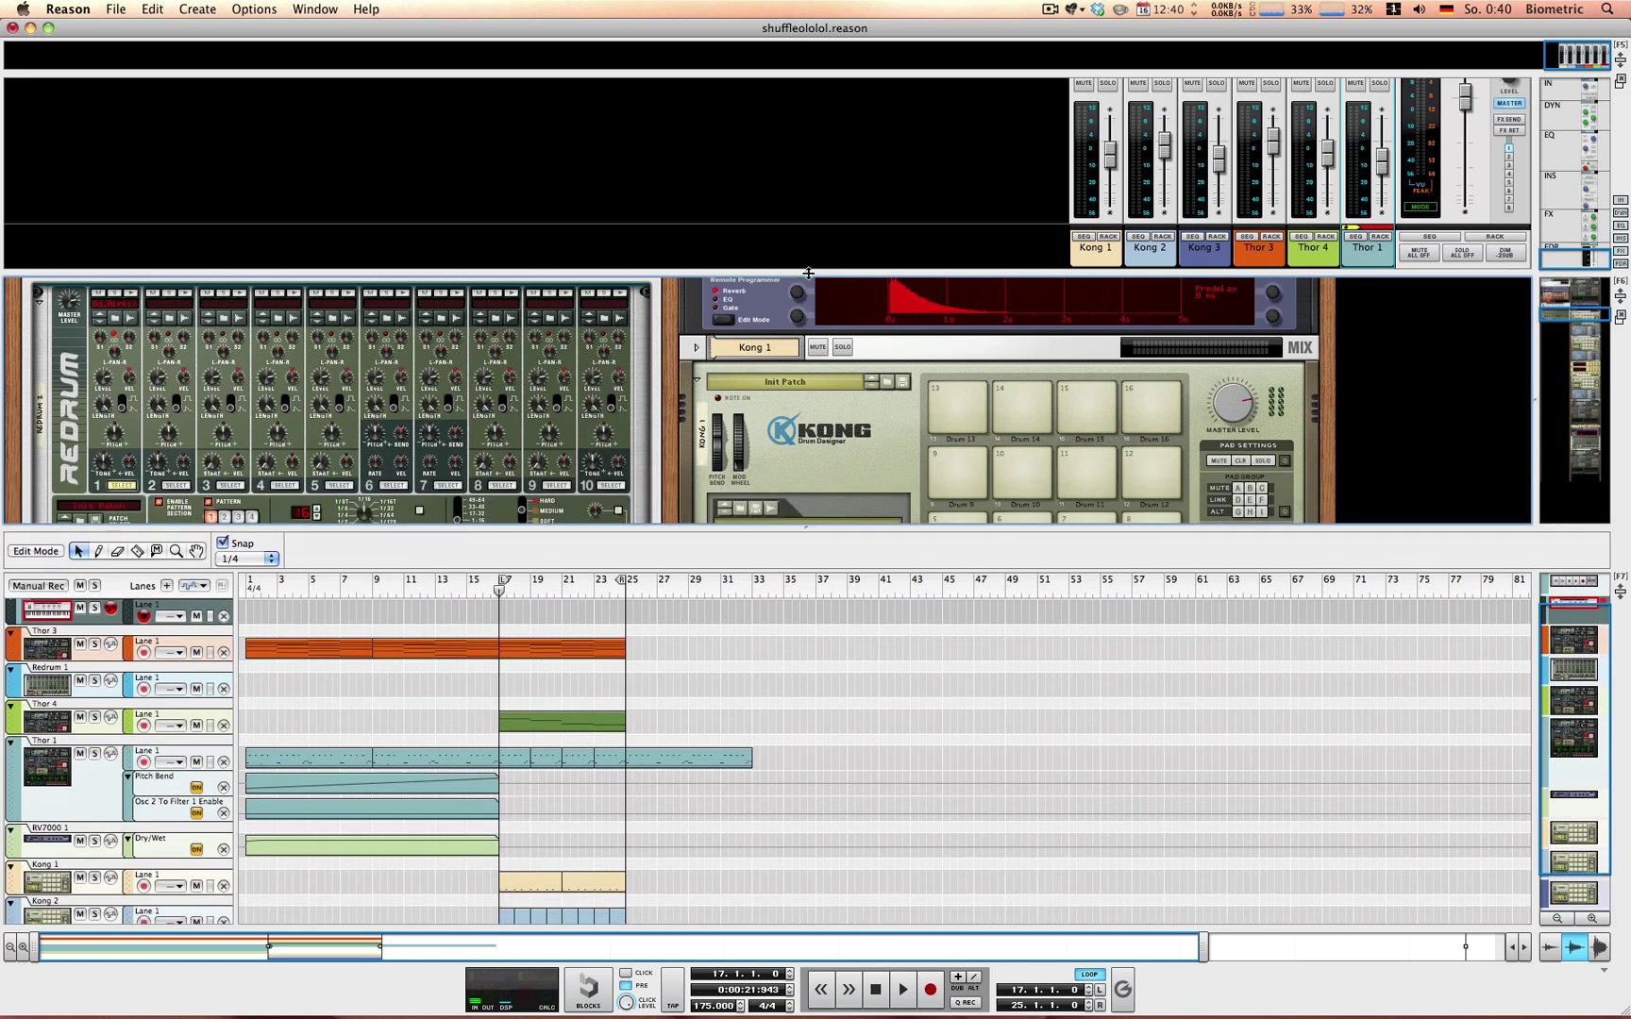
left_click_drag(808, 275, 801, 389)
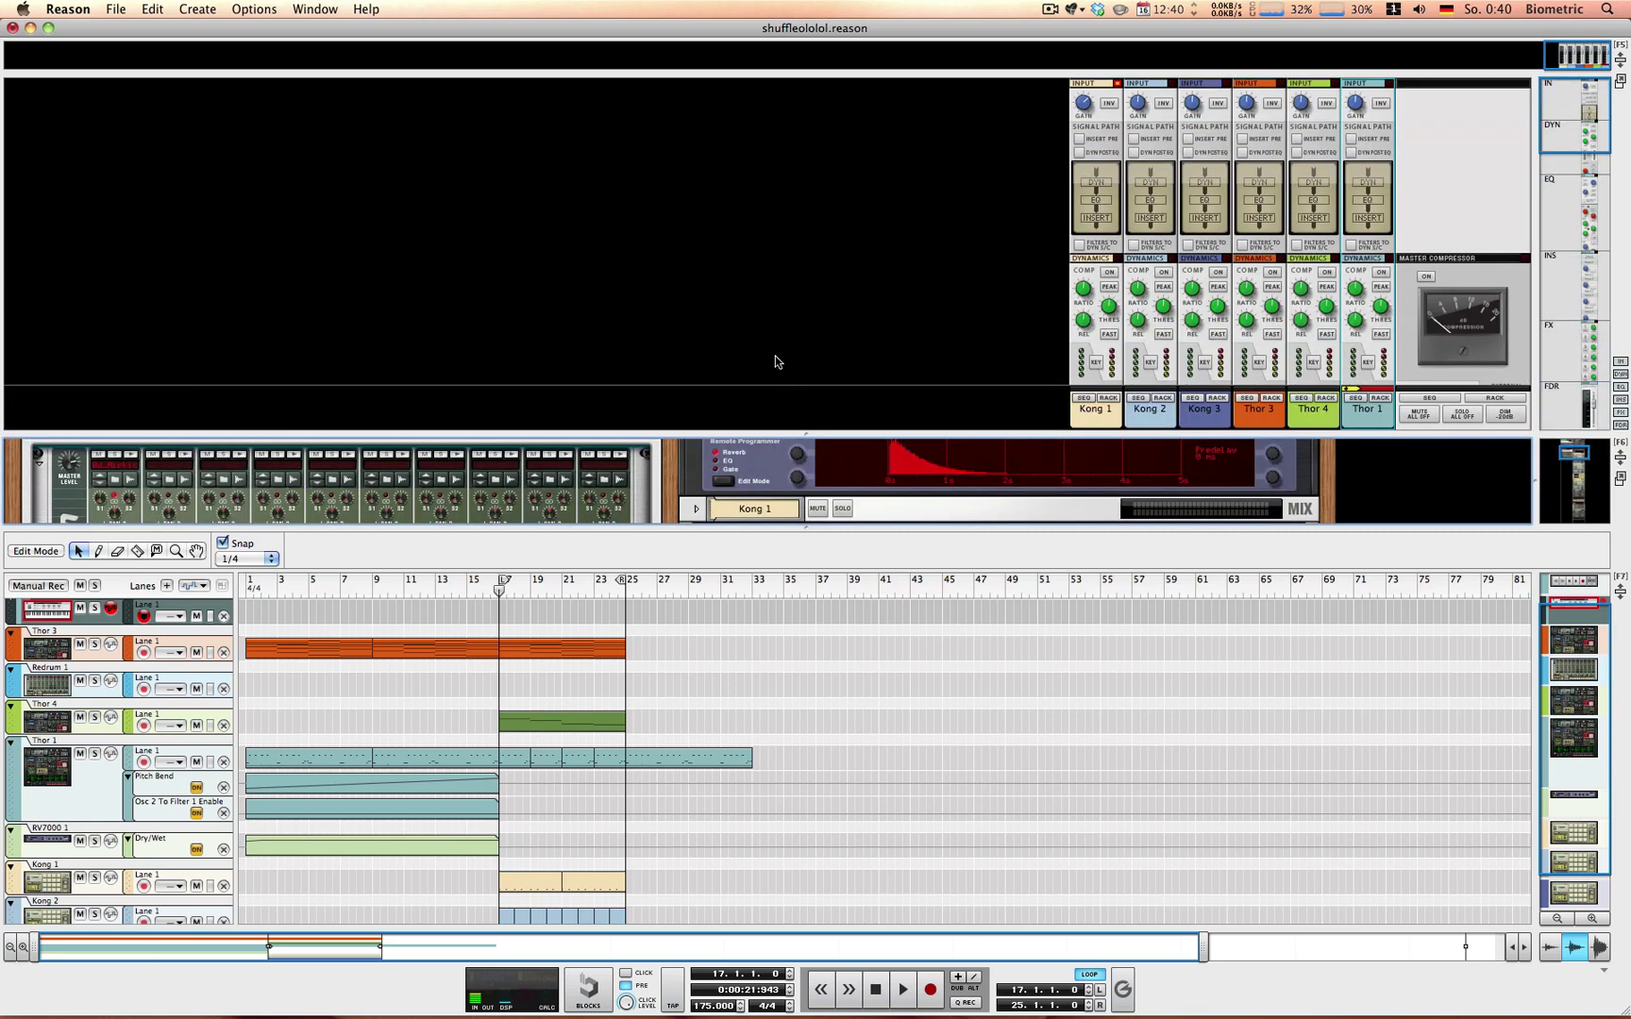
scroll(775, 361, "down", 3)
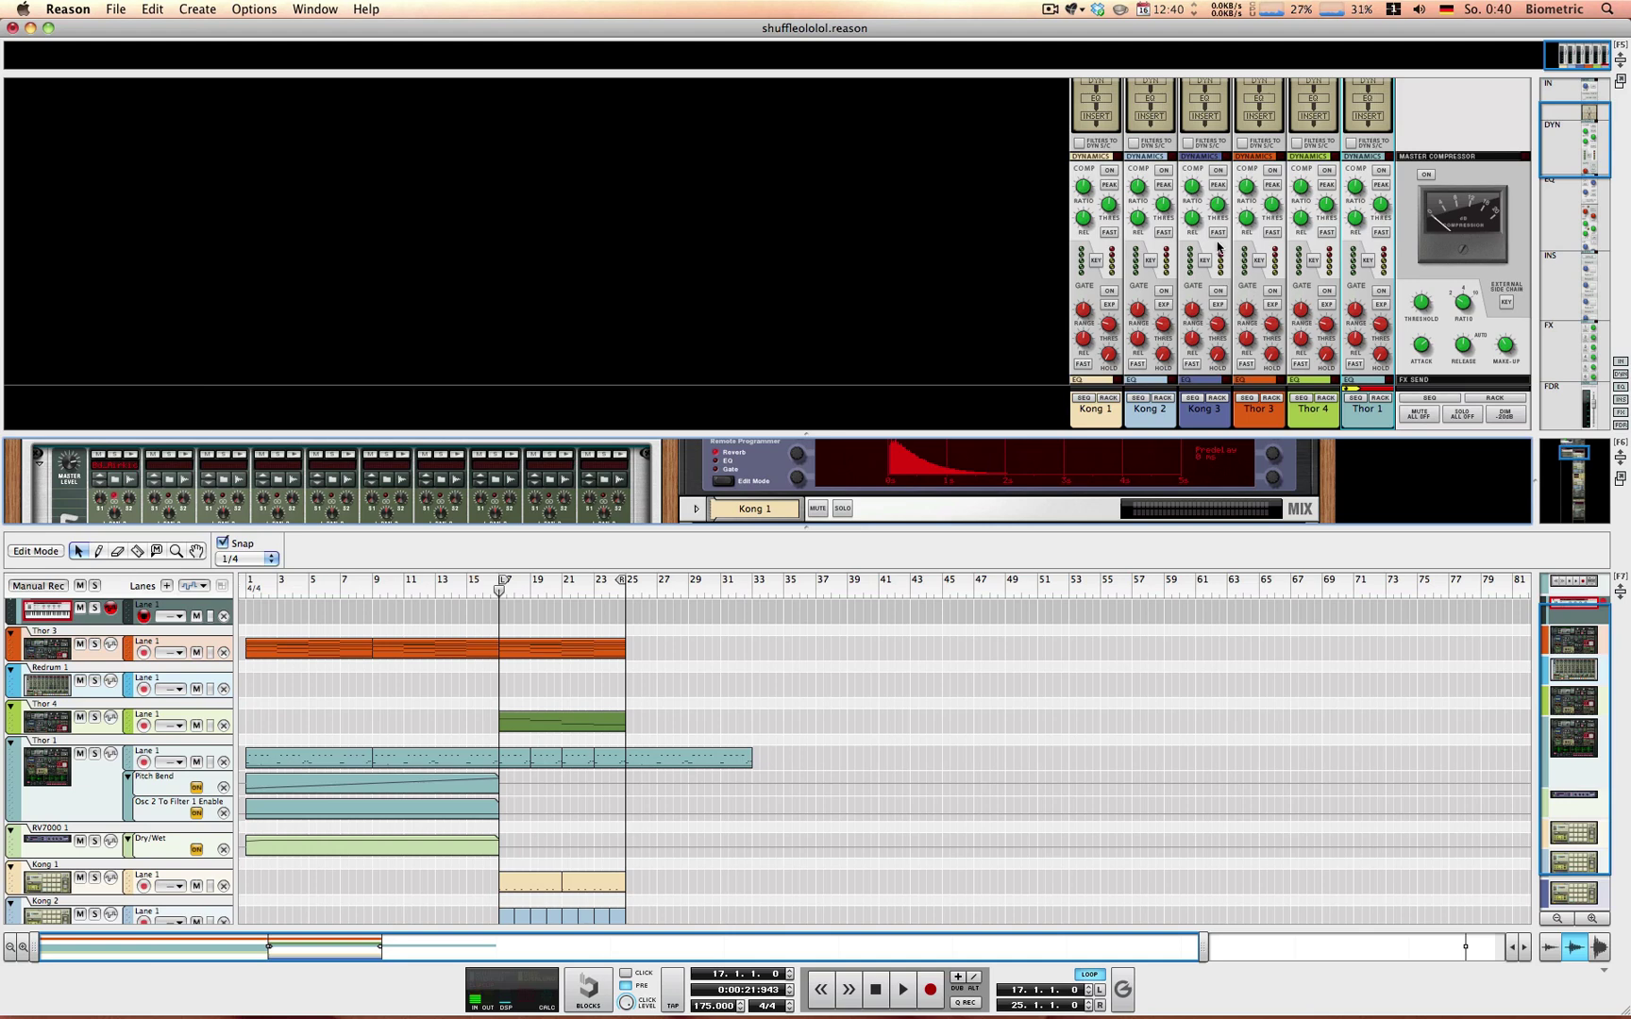
scroll(1217, 246, "up", 3)
scroll(1147, 272, "down", 3)
Step: Select the Kong 1 channel, hide the rack with F6 and start playback
left_click(1092, 218)
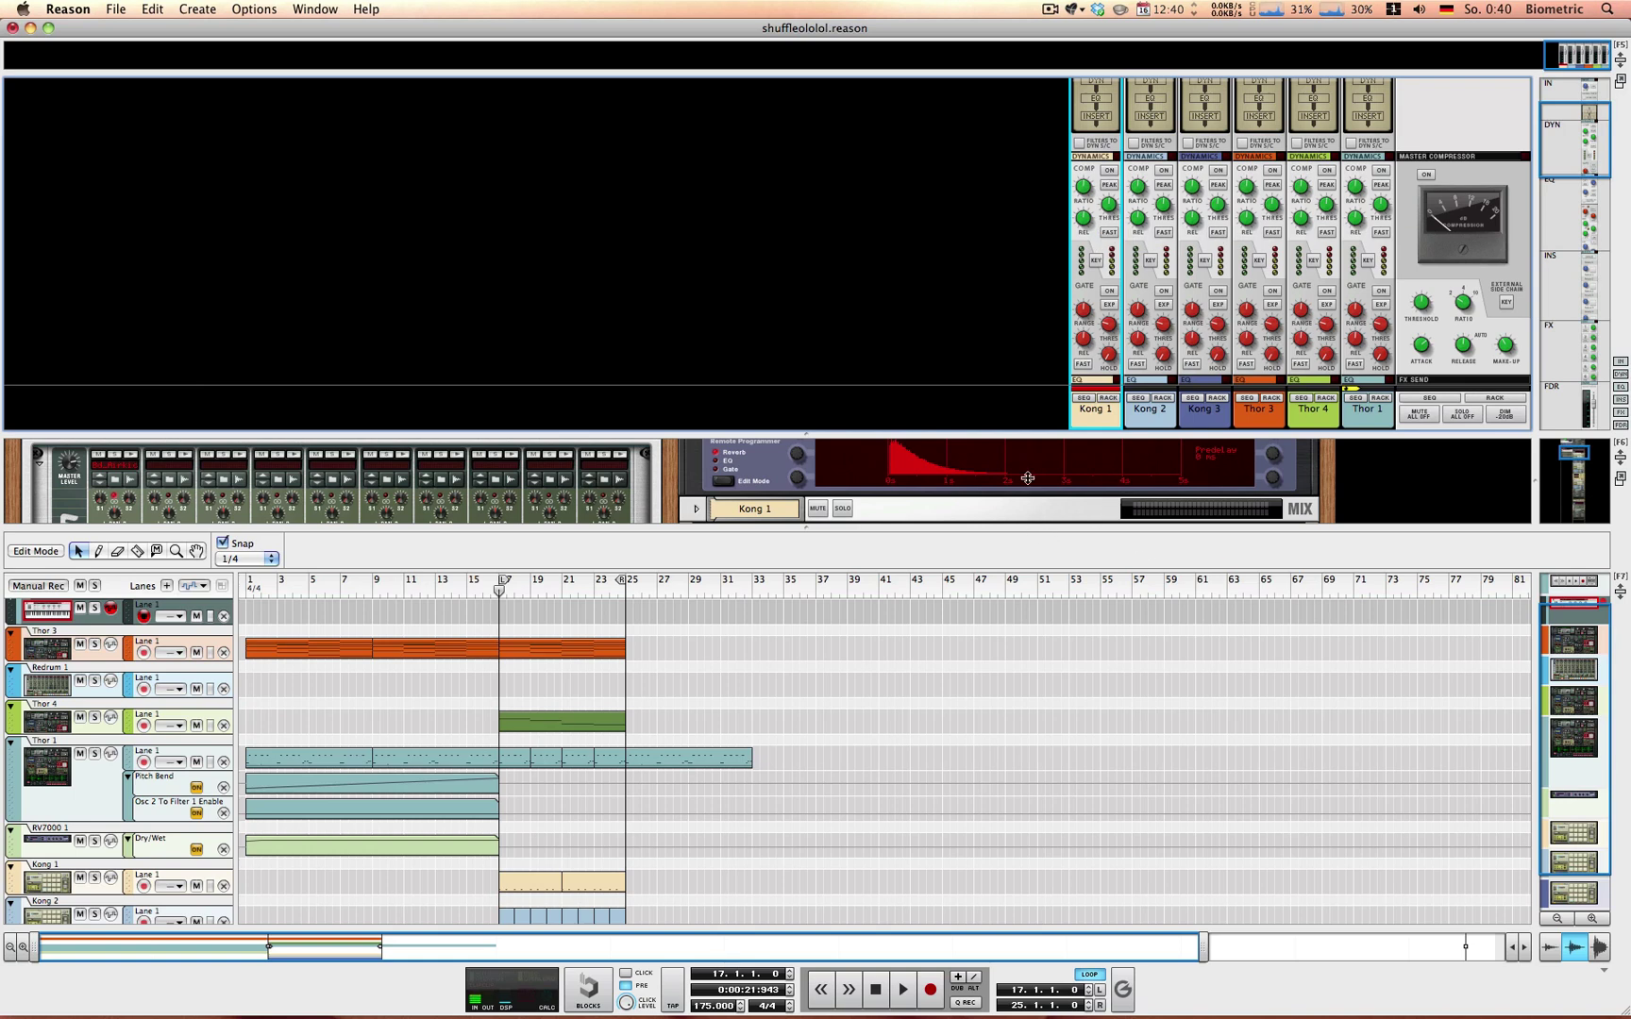
key("F6")
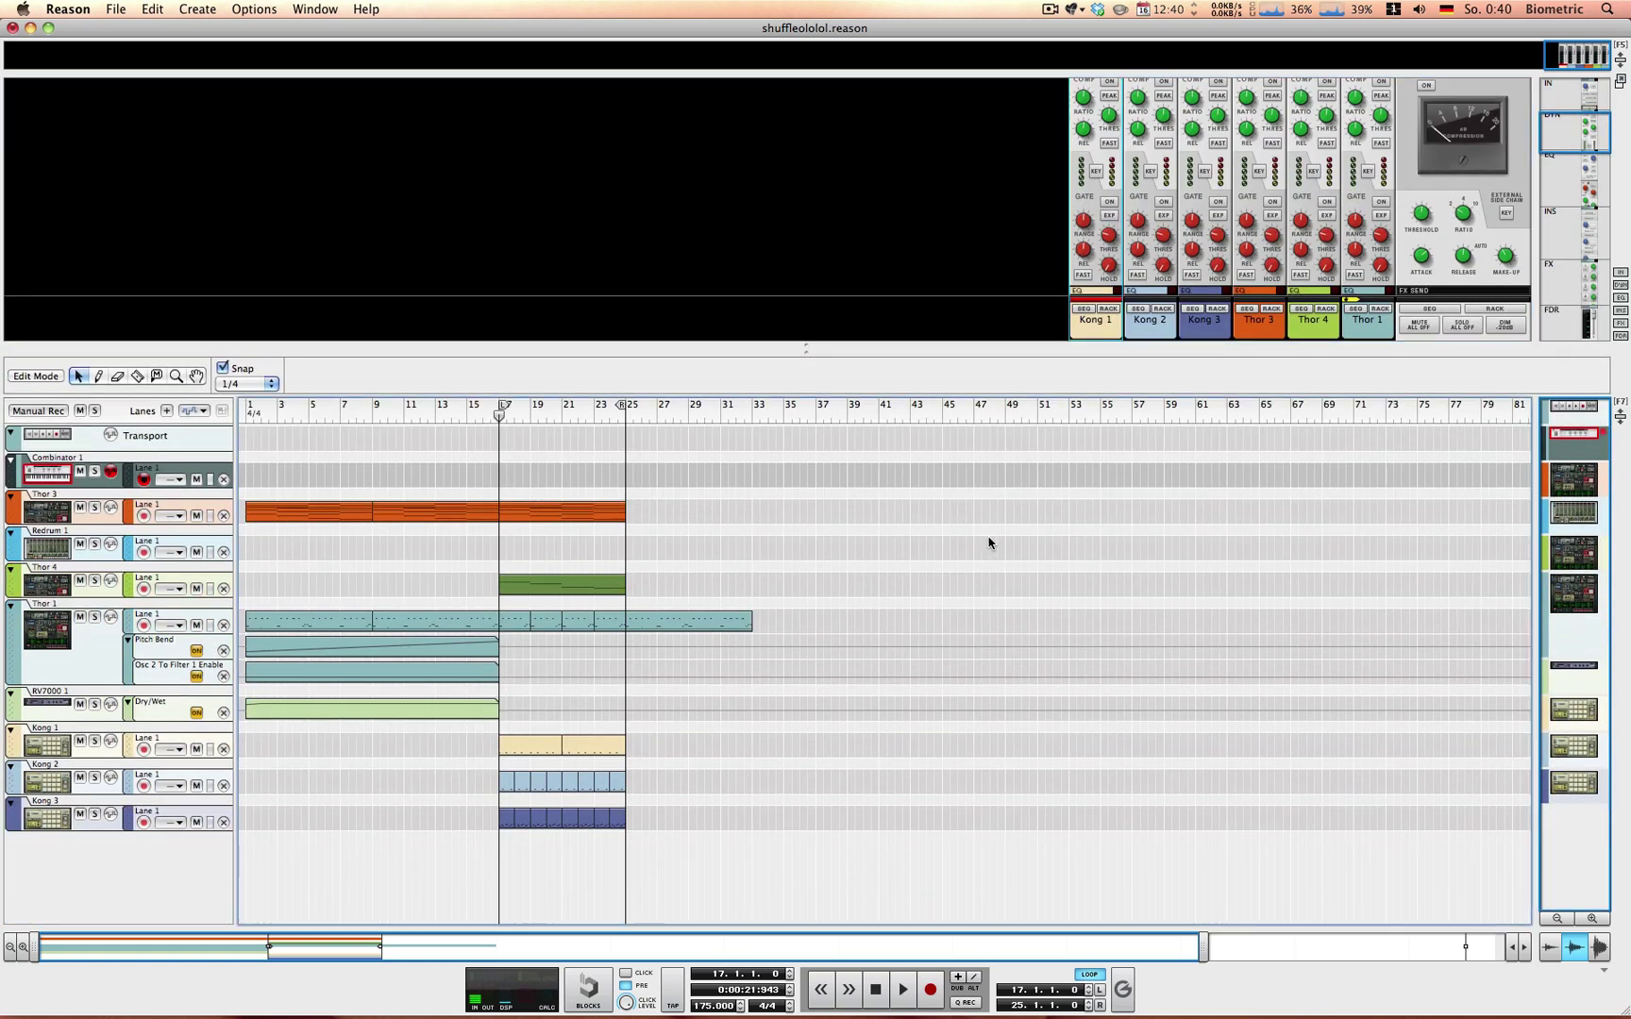
key("space")
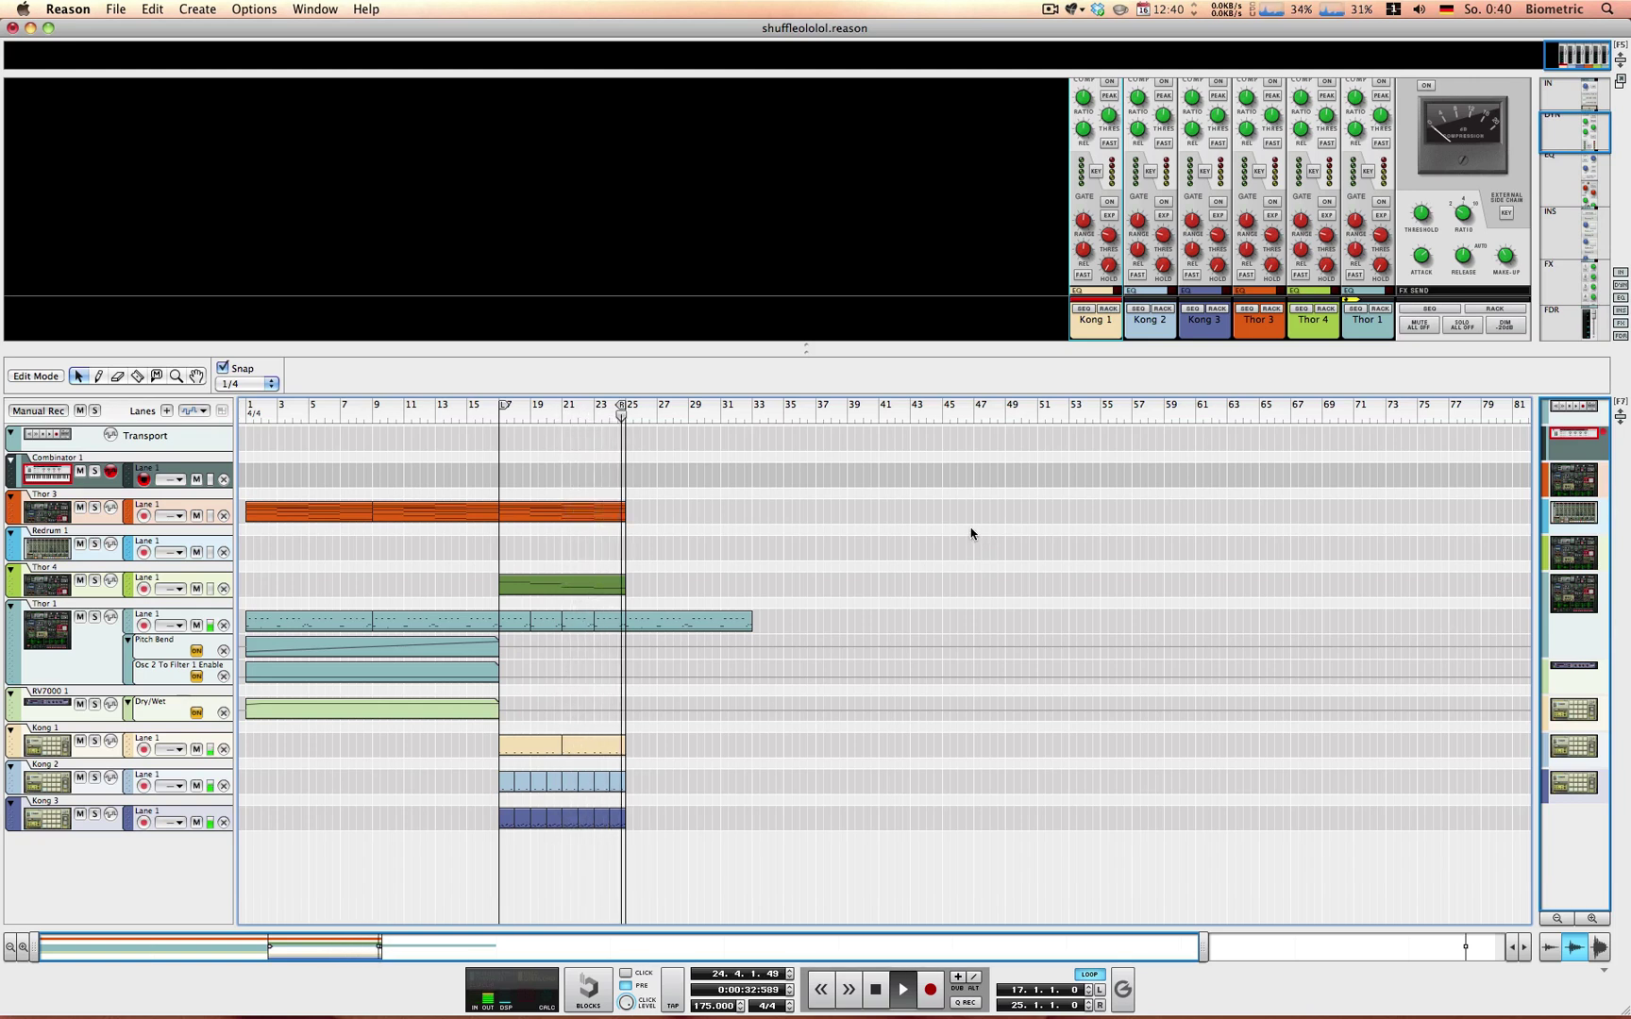
Step: Solo the Thor 3 channel, play the song, and show the Thor 3 synth in the rack
key("space")
scroll(985, 290, "down", 3)
scroll(986, 290, "down", 5)
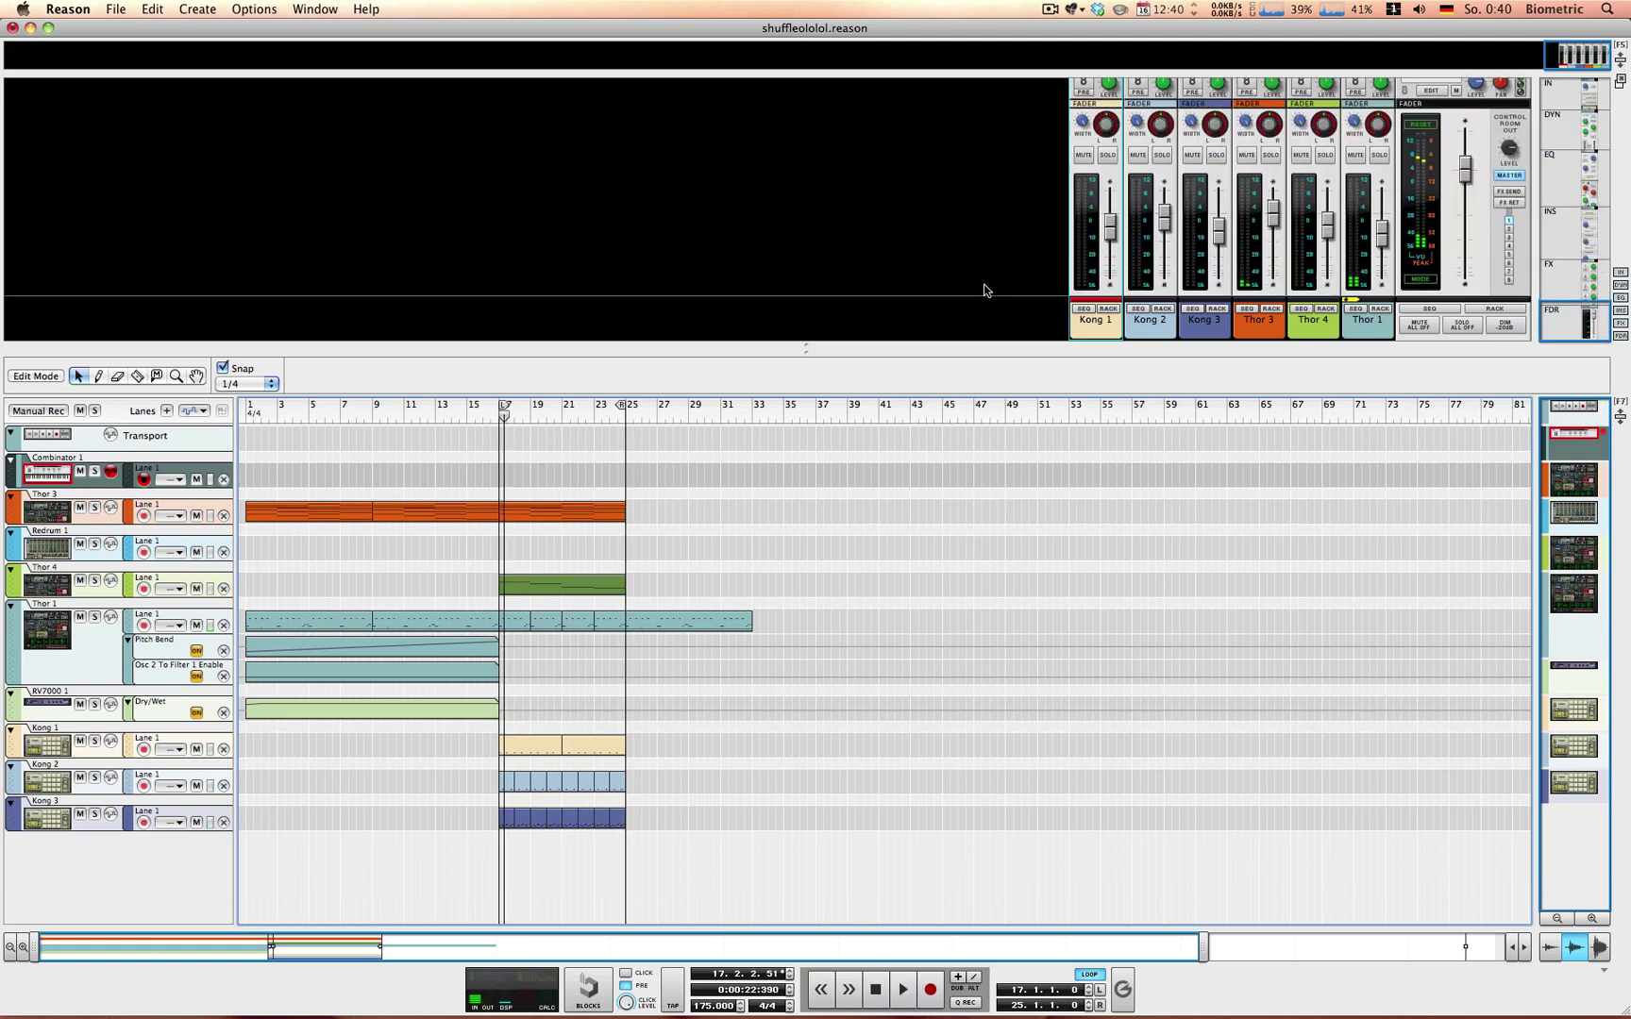
left_click(1273, 155)
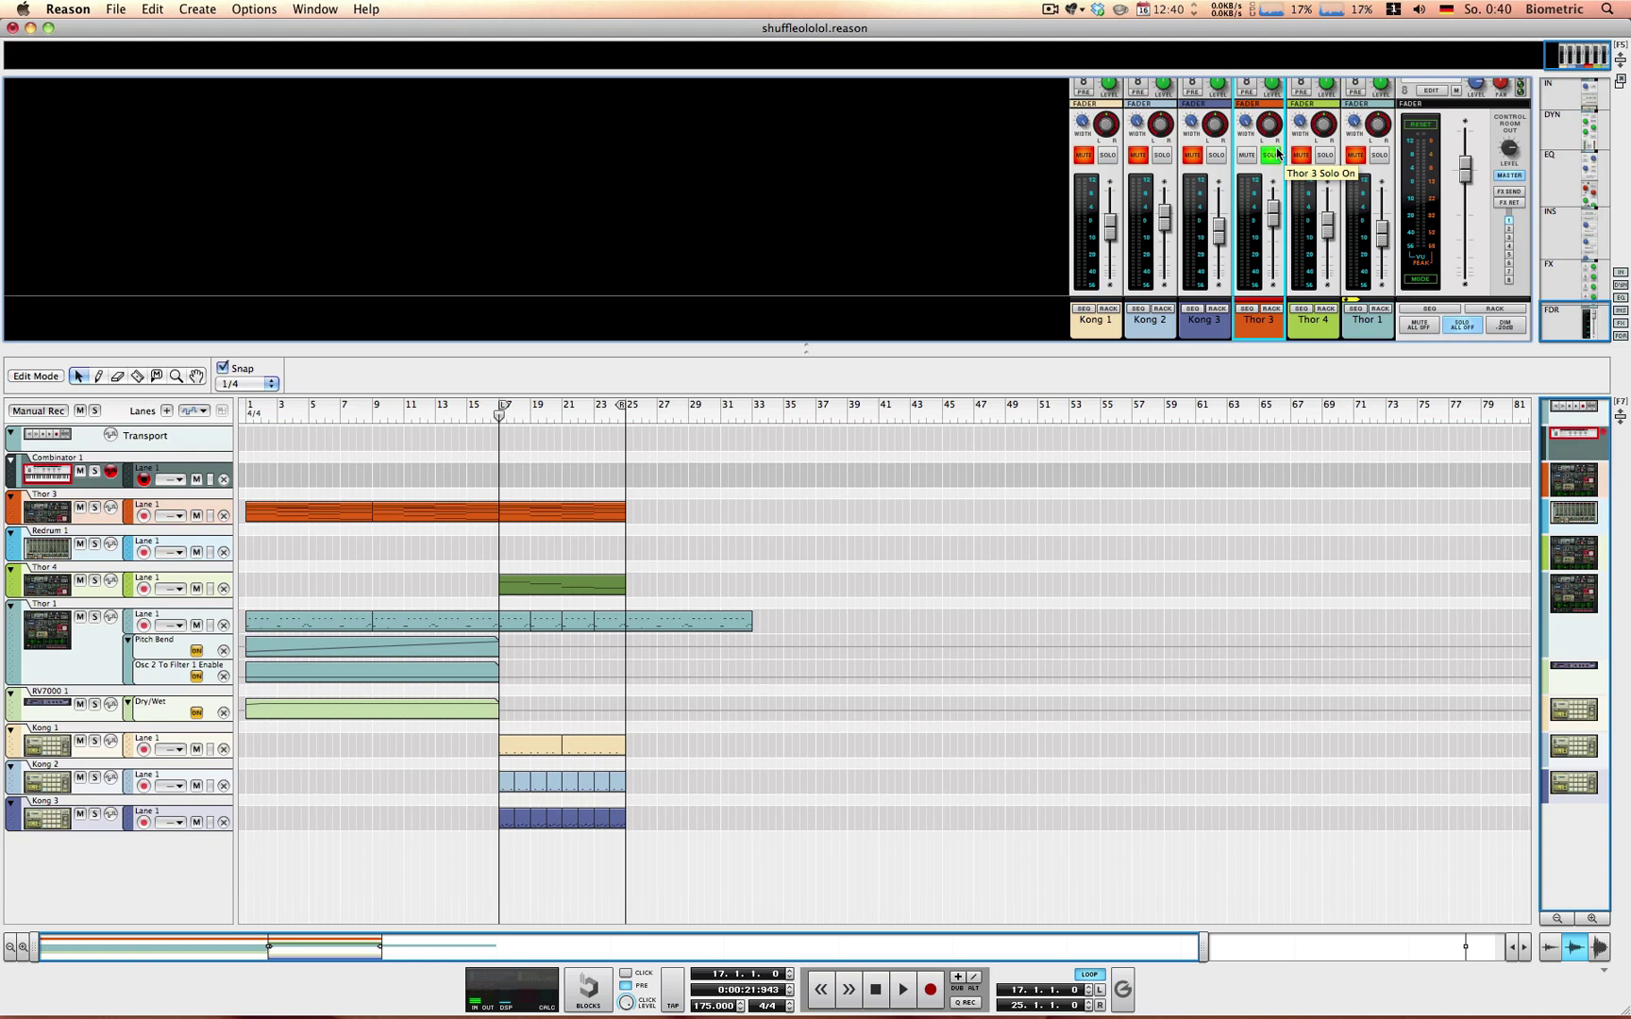
key("space")
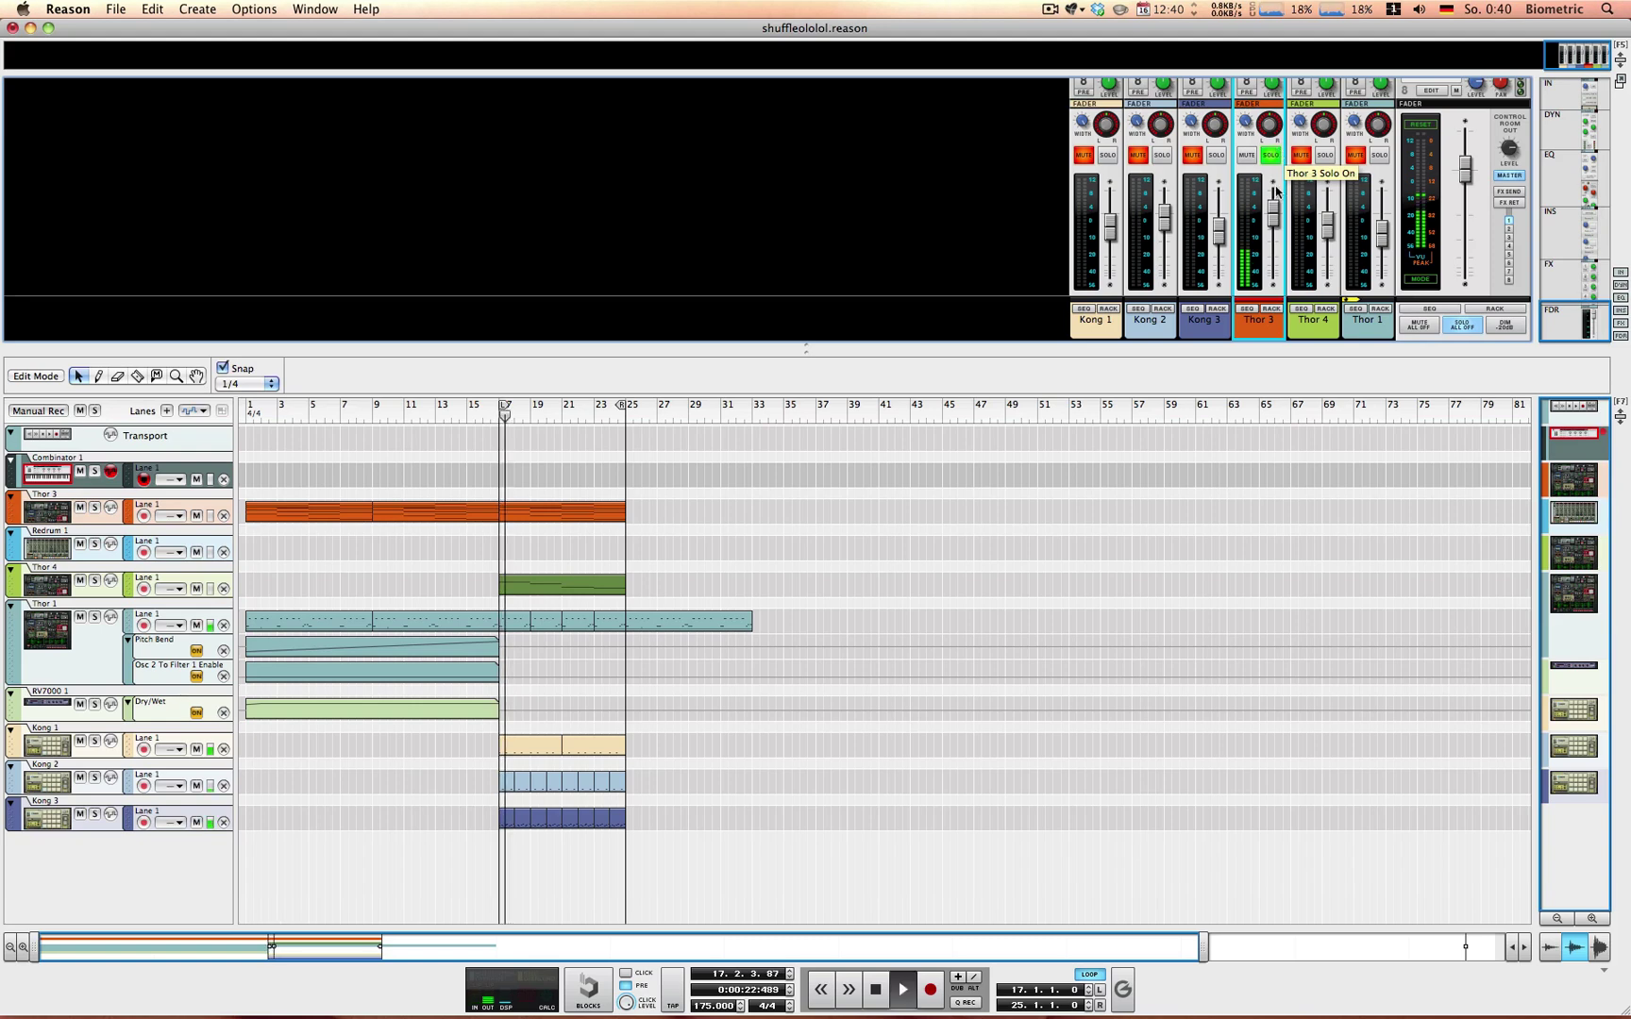
left_click(1270, 310)
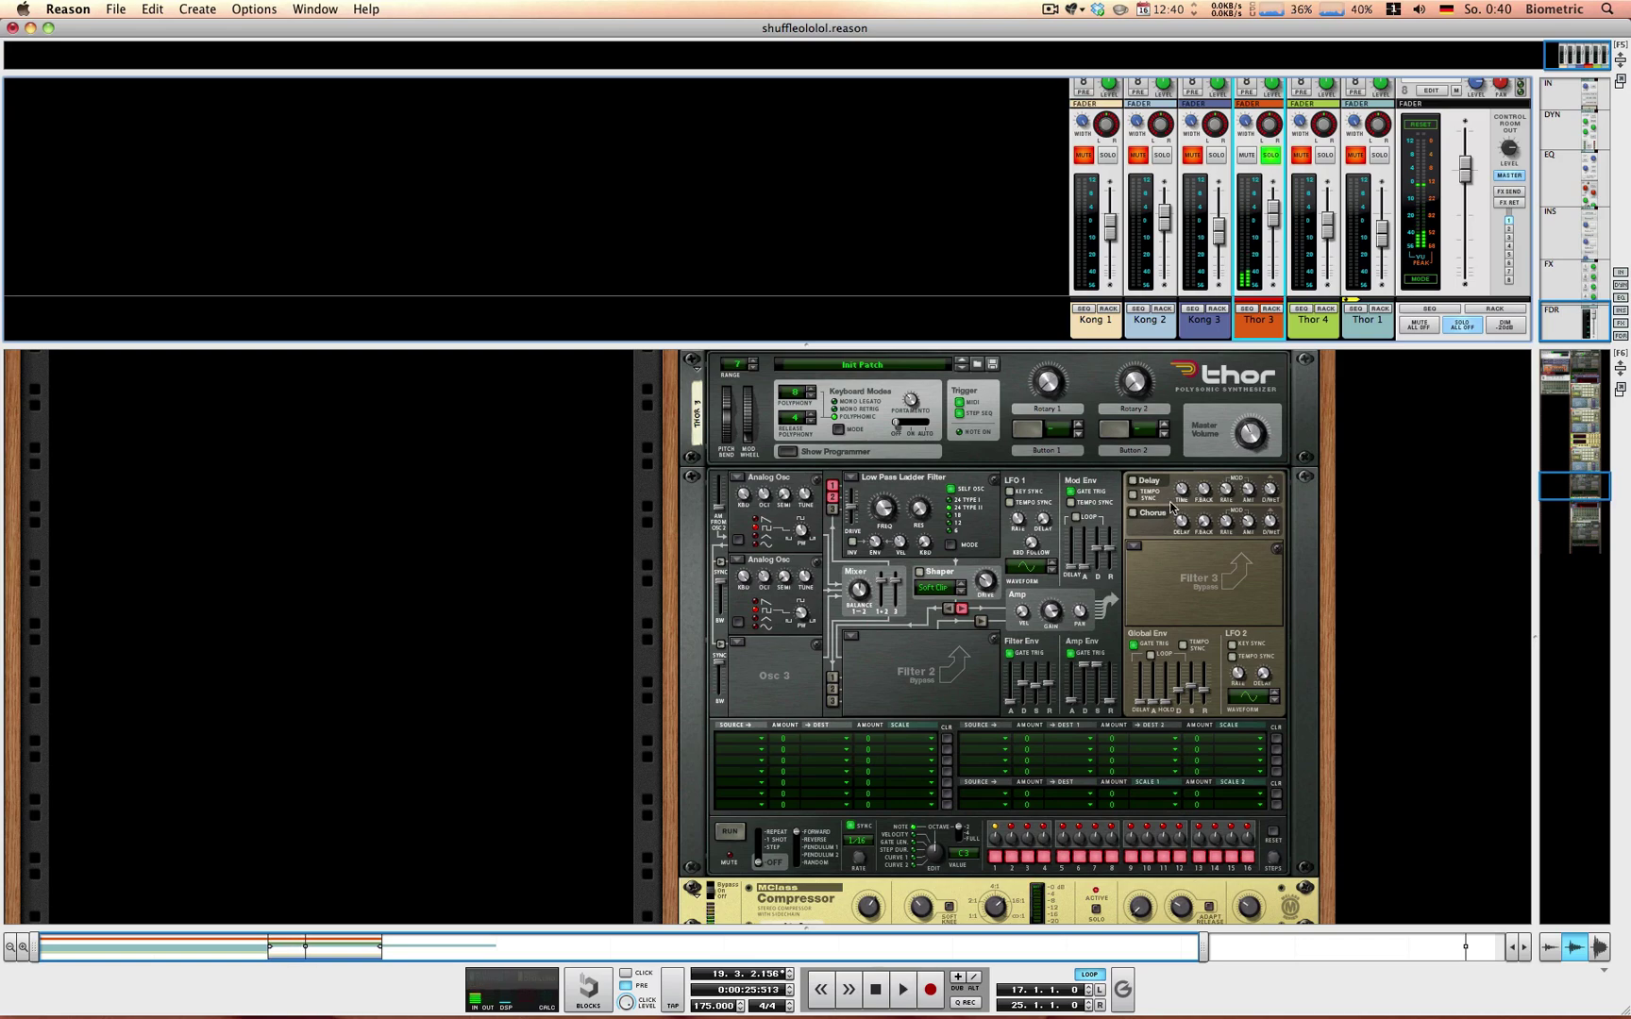
Step: Delete the Redrum drum machine below the reverb from the rack
scroll(1166, 514, "down", 4)
scroll(1161, 512, "down", 3)
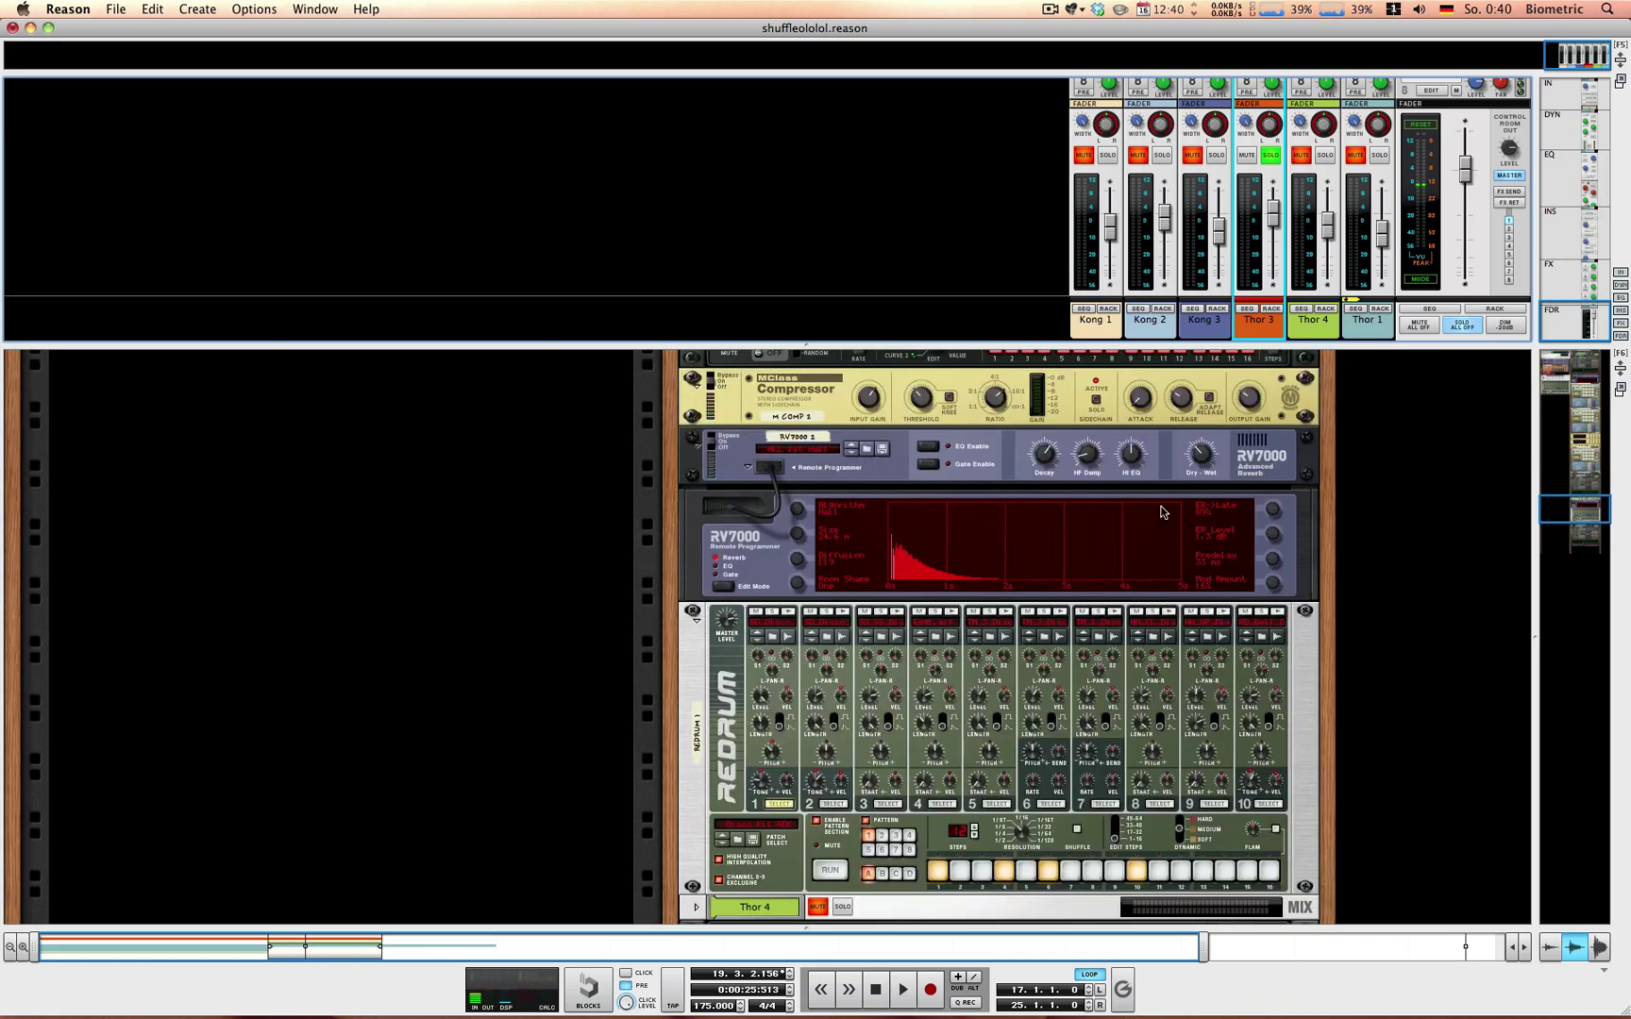
left_click(793, 406)
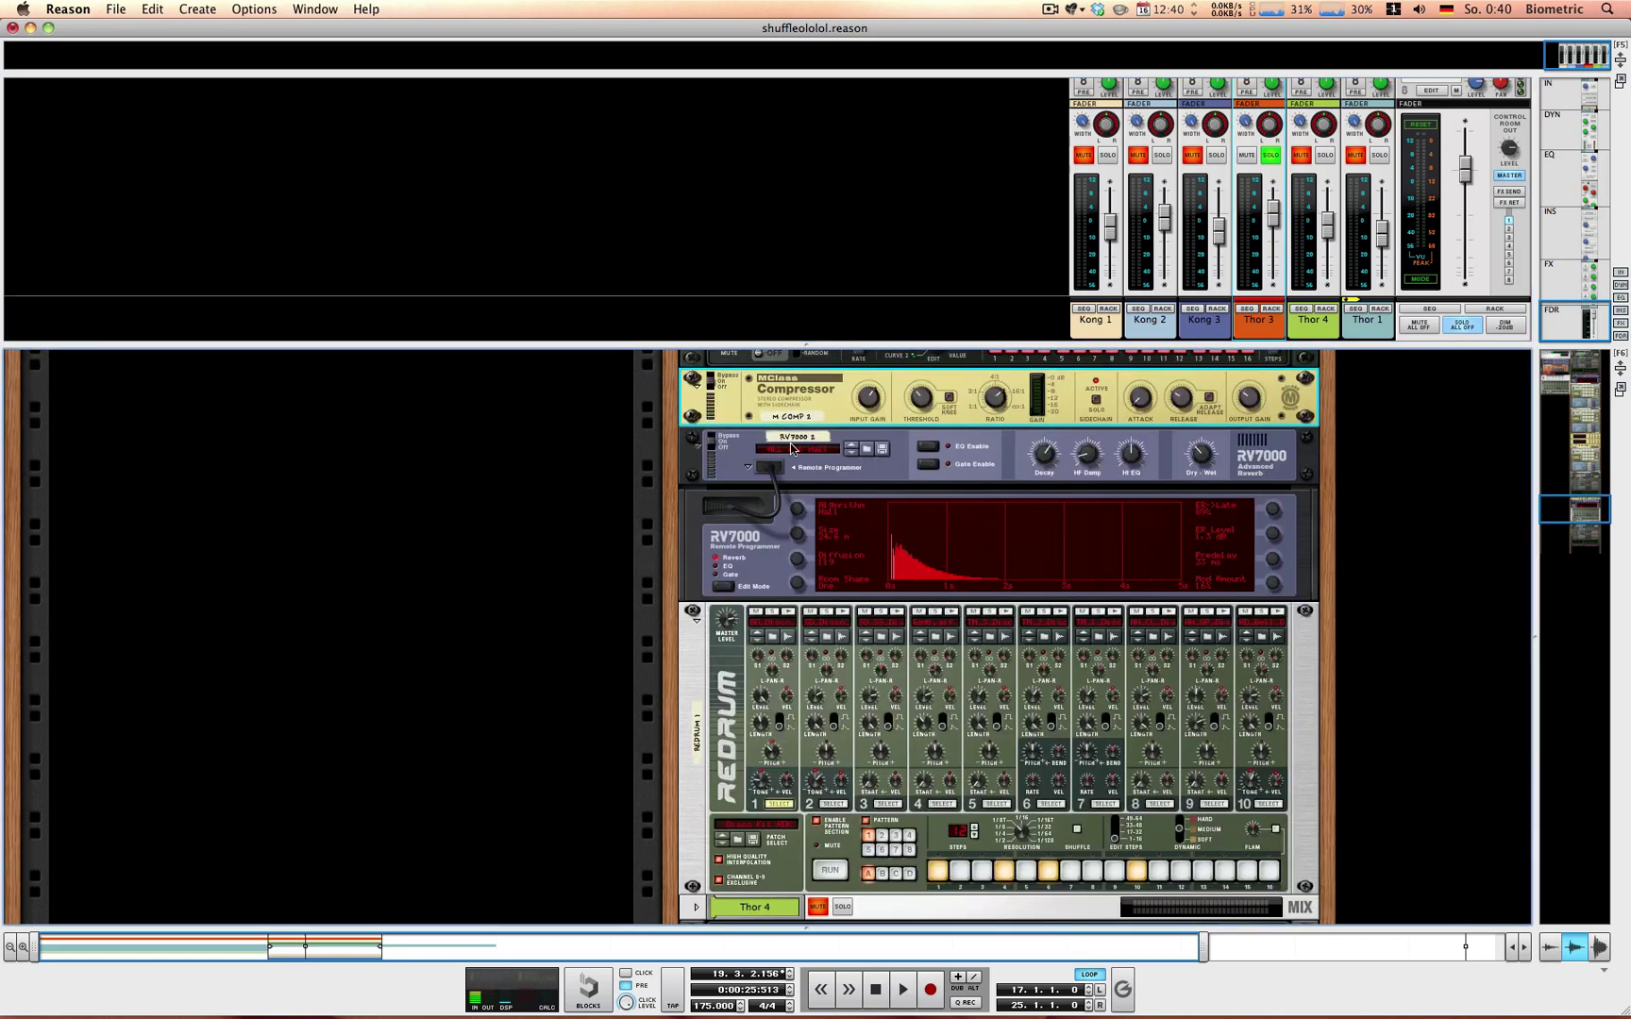
left_click(701, 666)
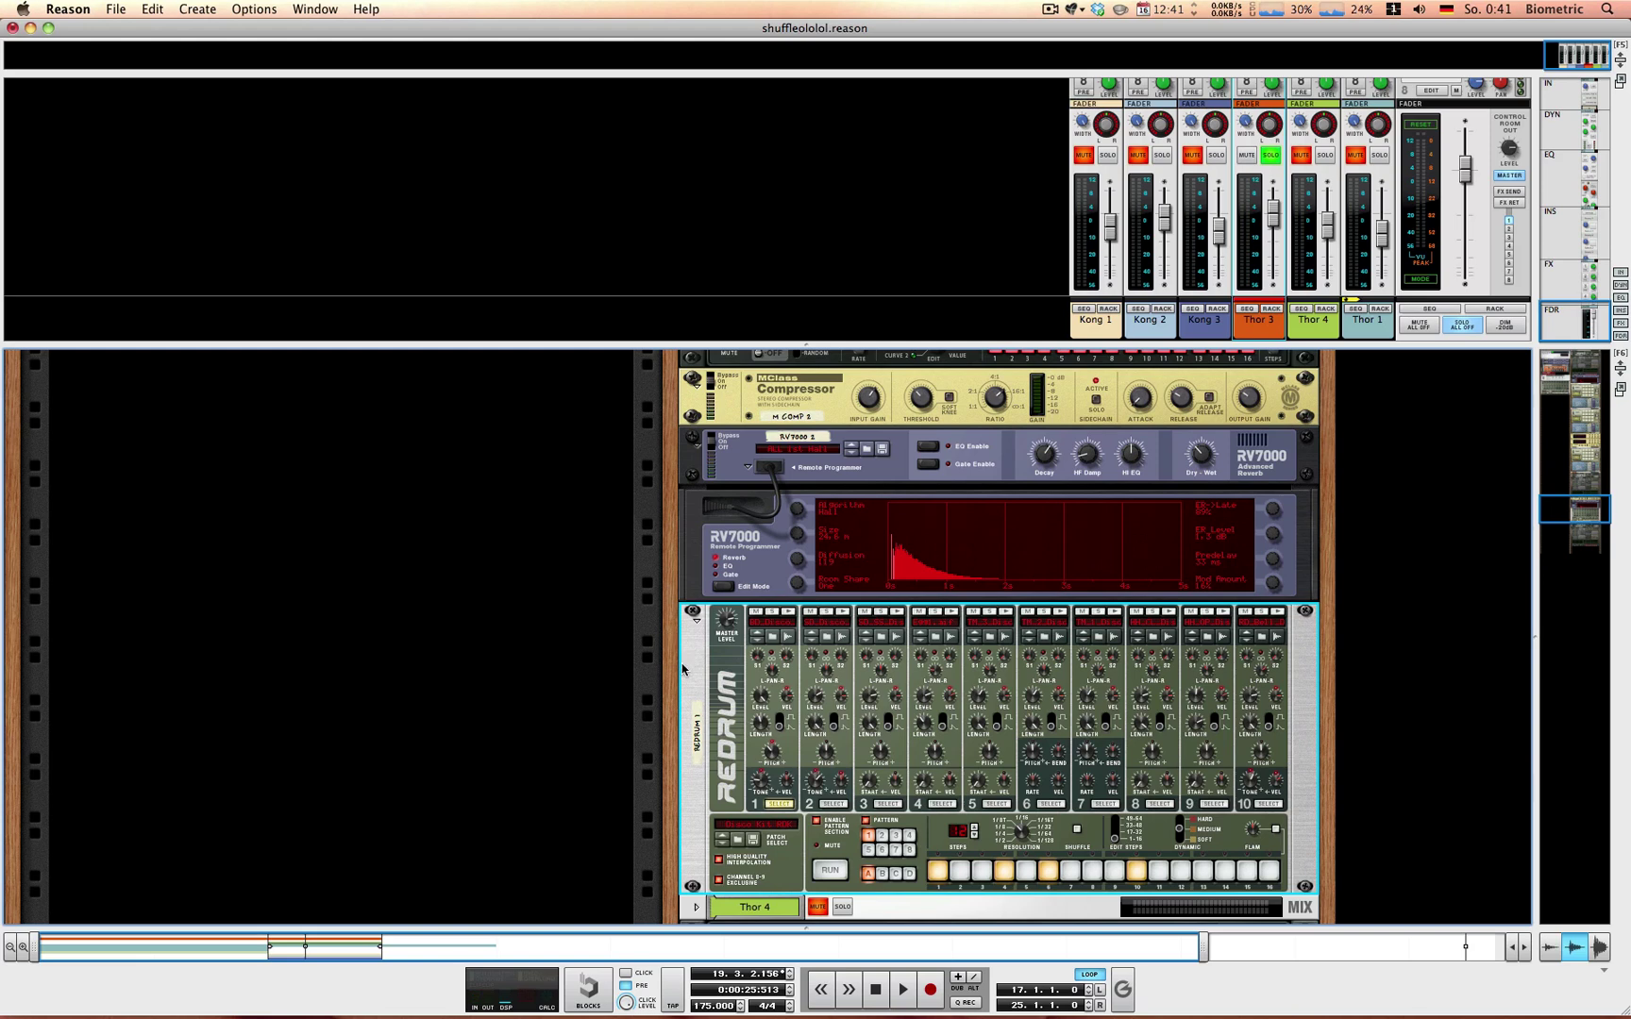
key("Delete")
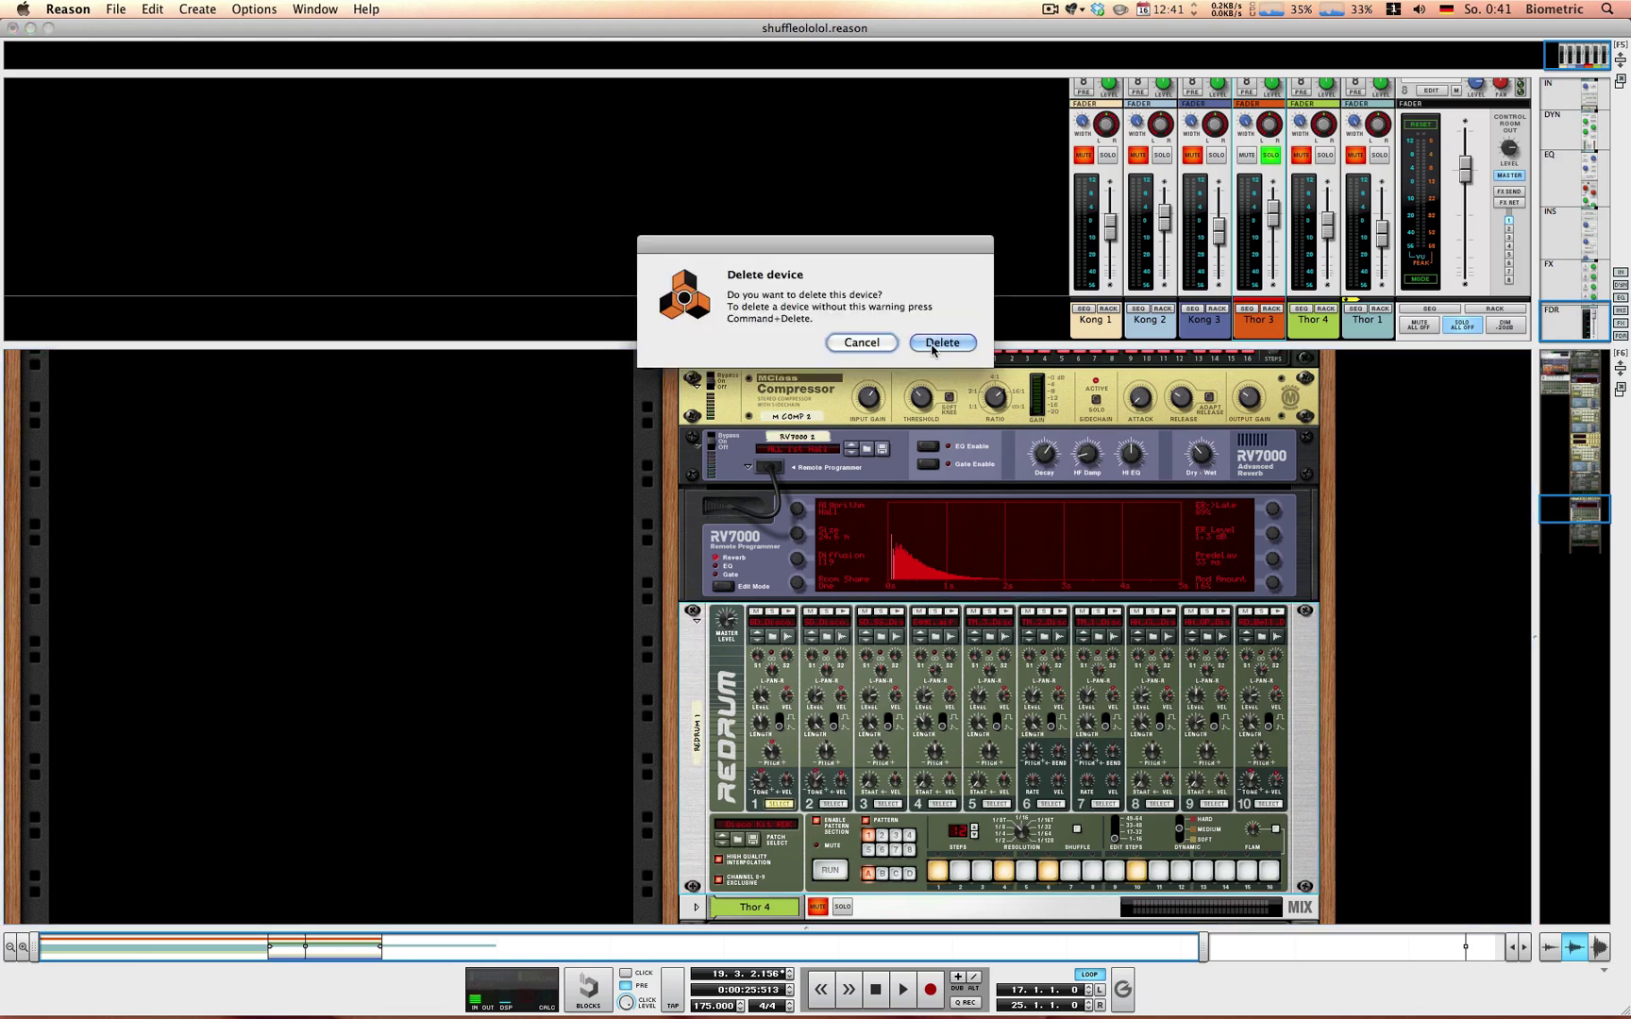
key("Return")
Step: Delete the MClass Compressor, then play and stop the song to hear the result
left_click(854, 380)
key("Delete")
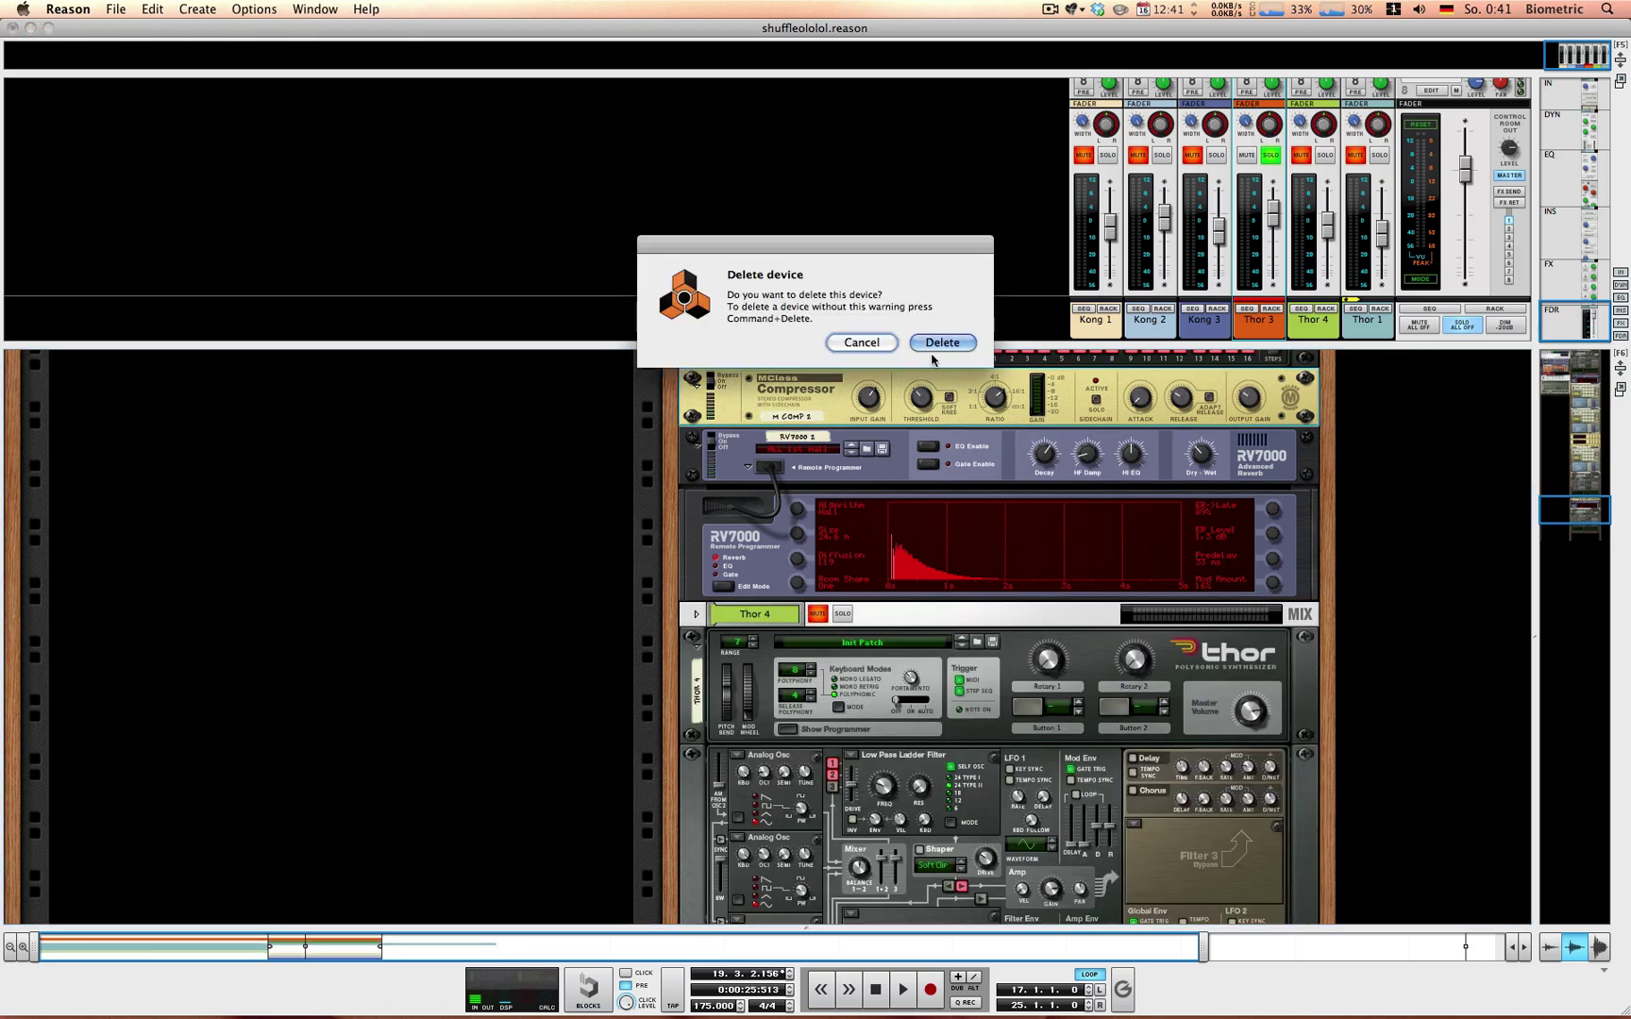
left_click(932, 343)
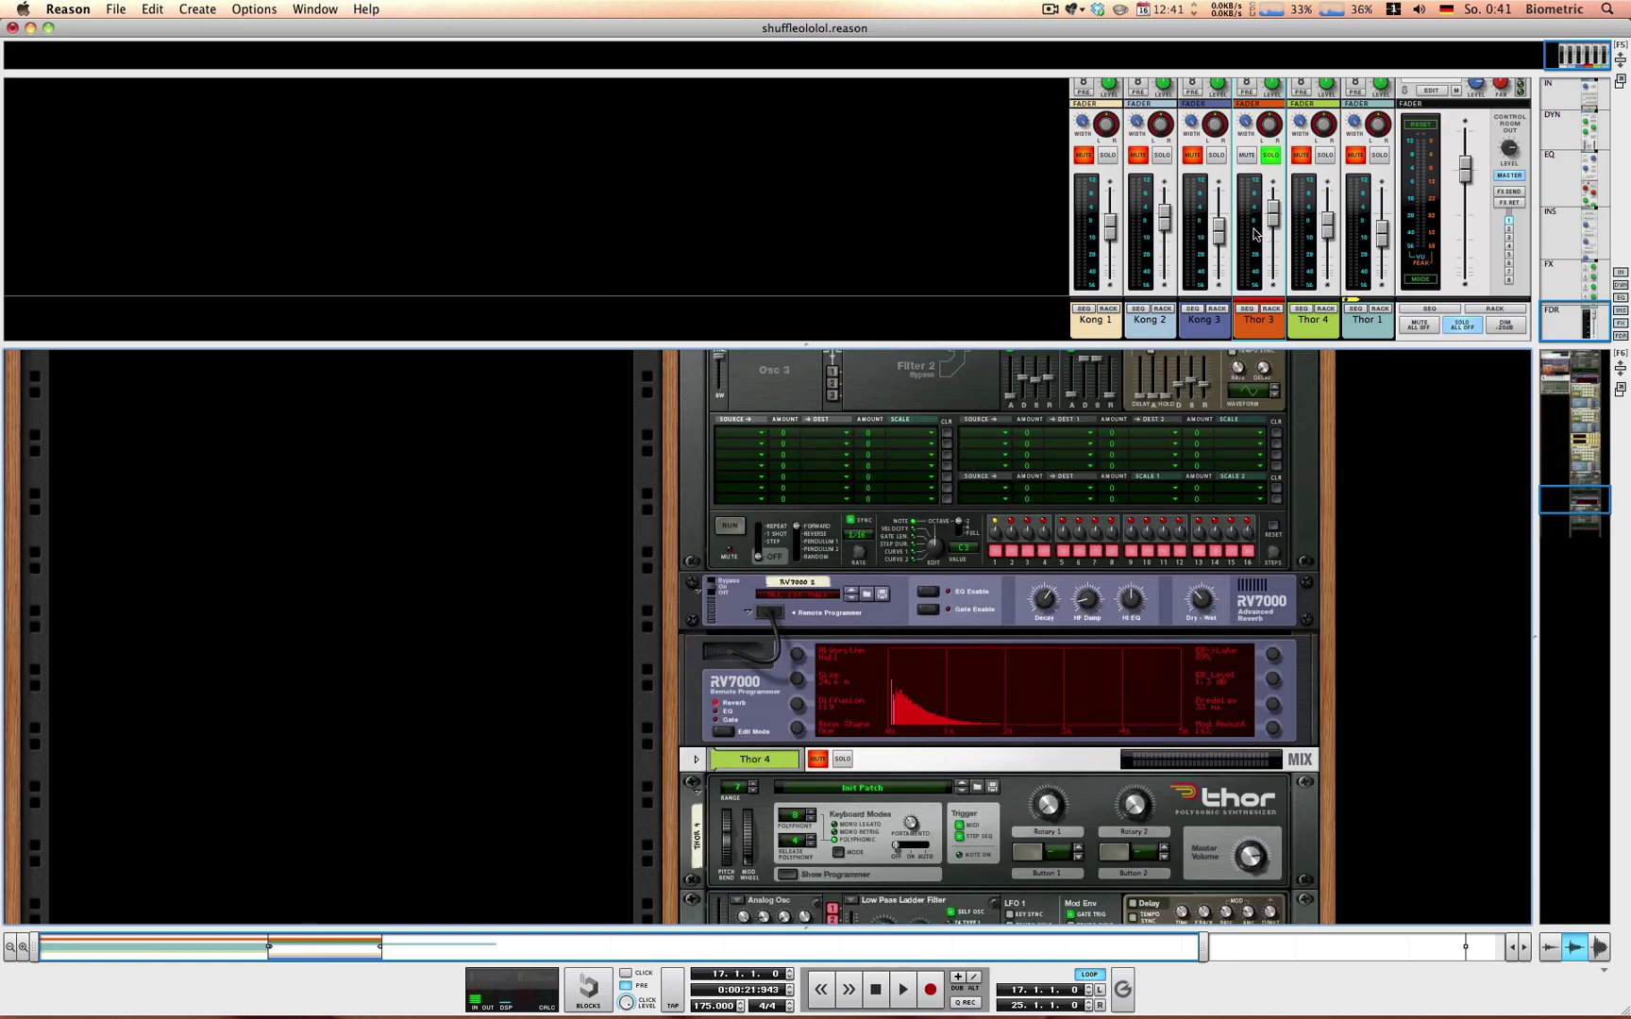
key("space")
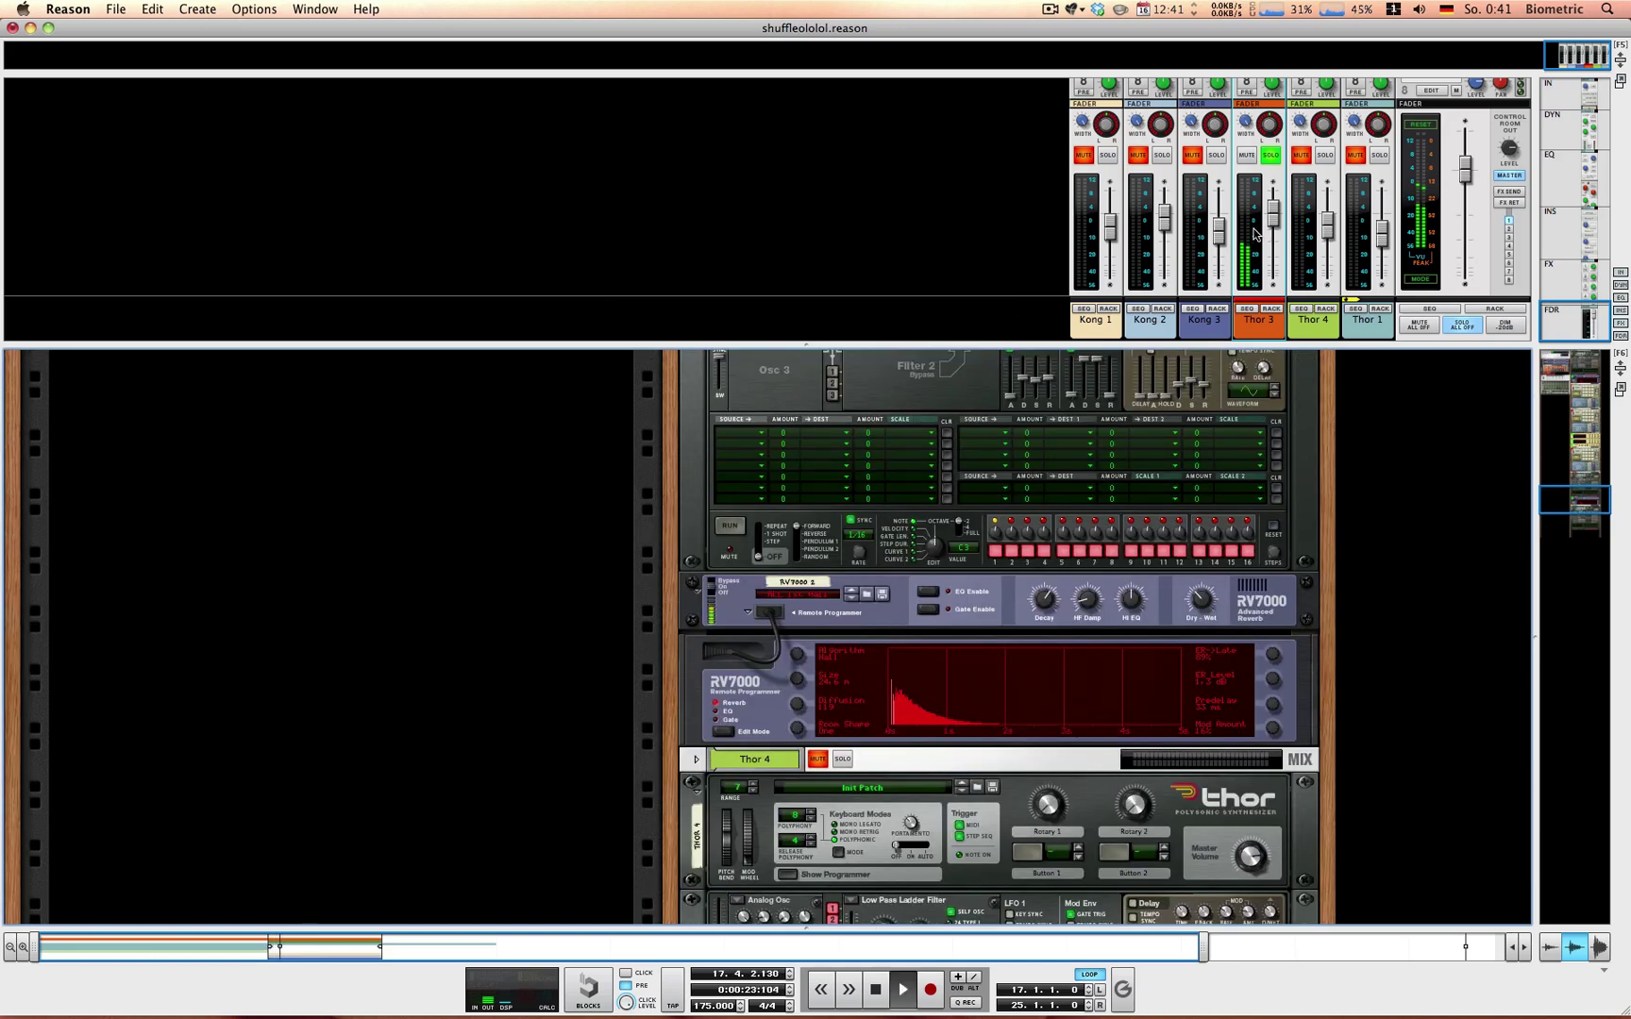
key("space")
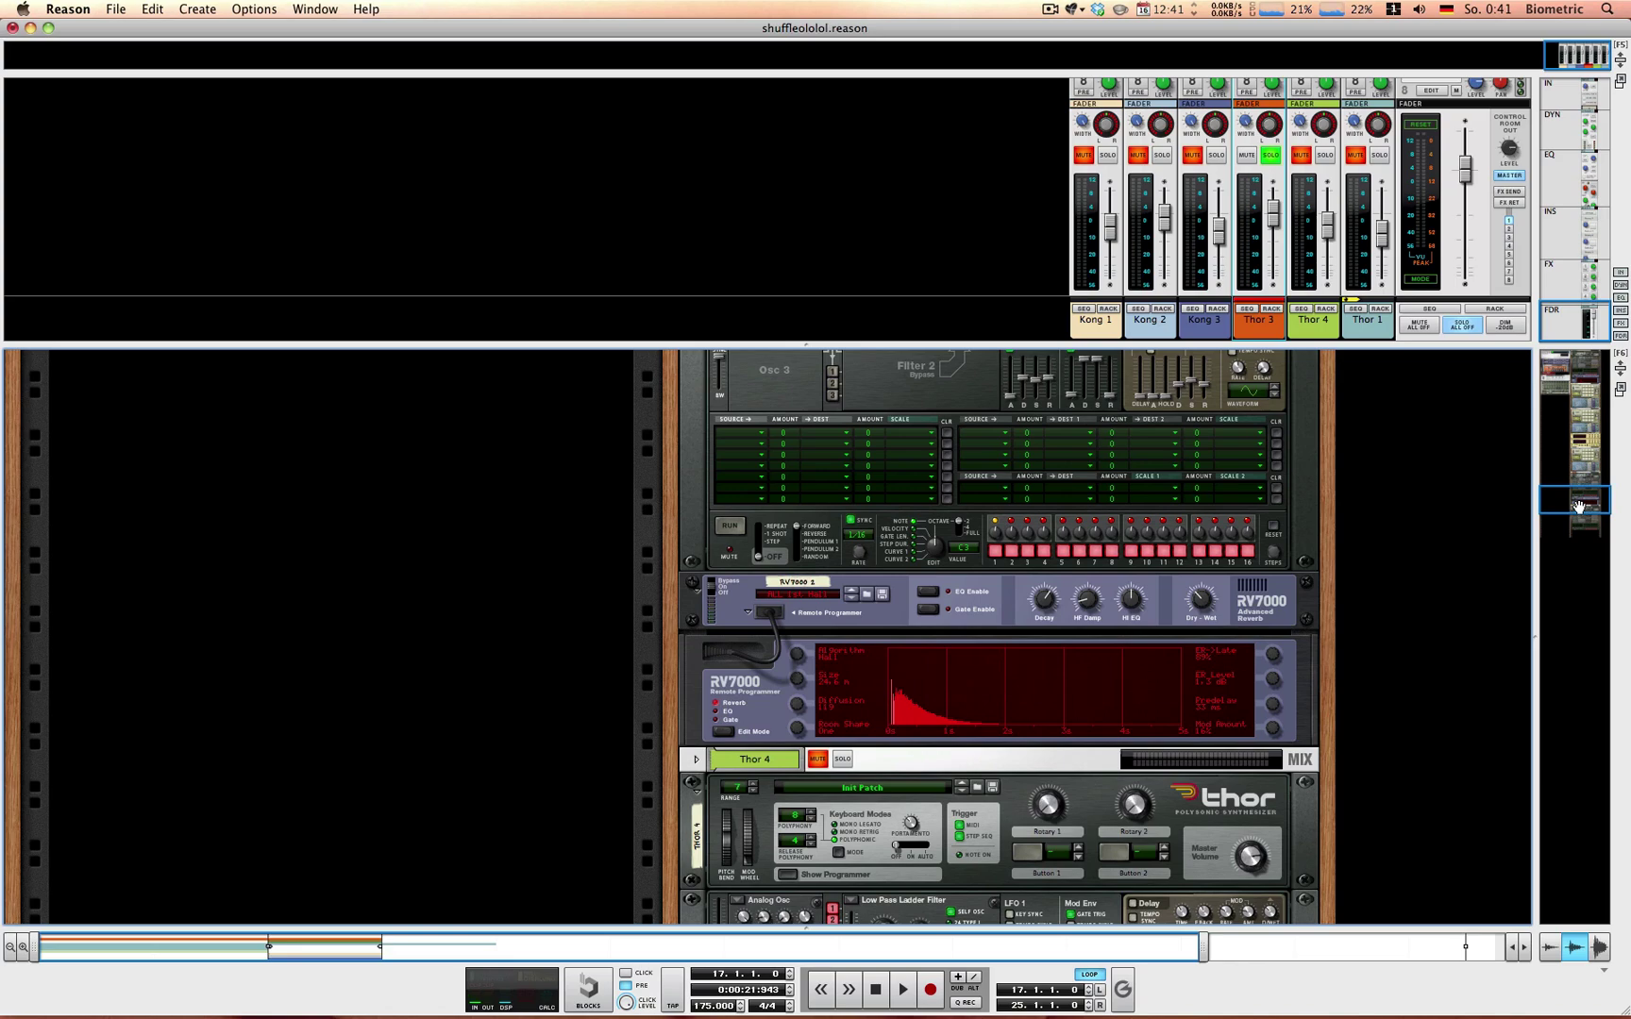
Step: Bring the Combinator and Kong 1 into view, check rear cabling, browse a Redrum sample, and select the Redrum
left_click_drag(1579, 507, 1479, 394)
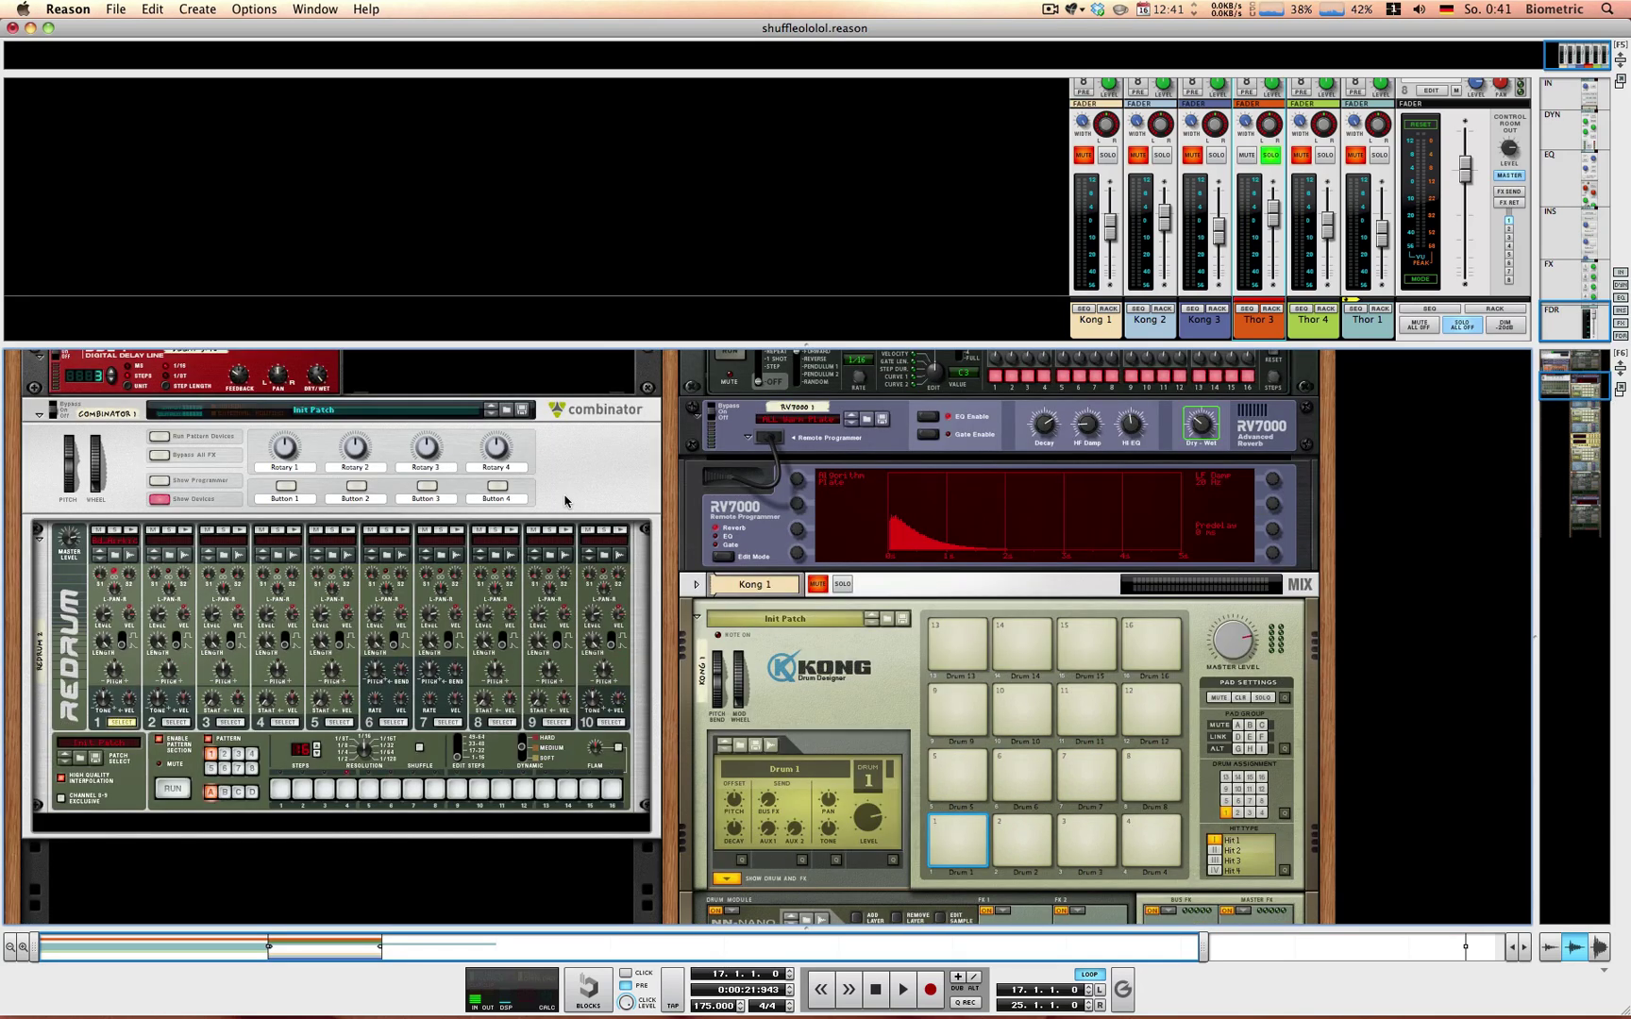
key("Tab")
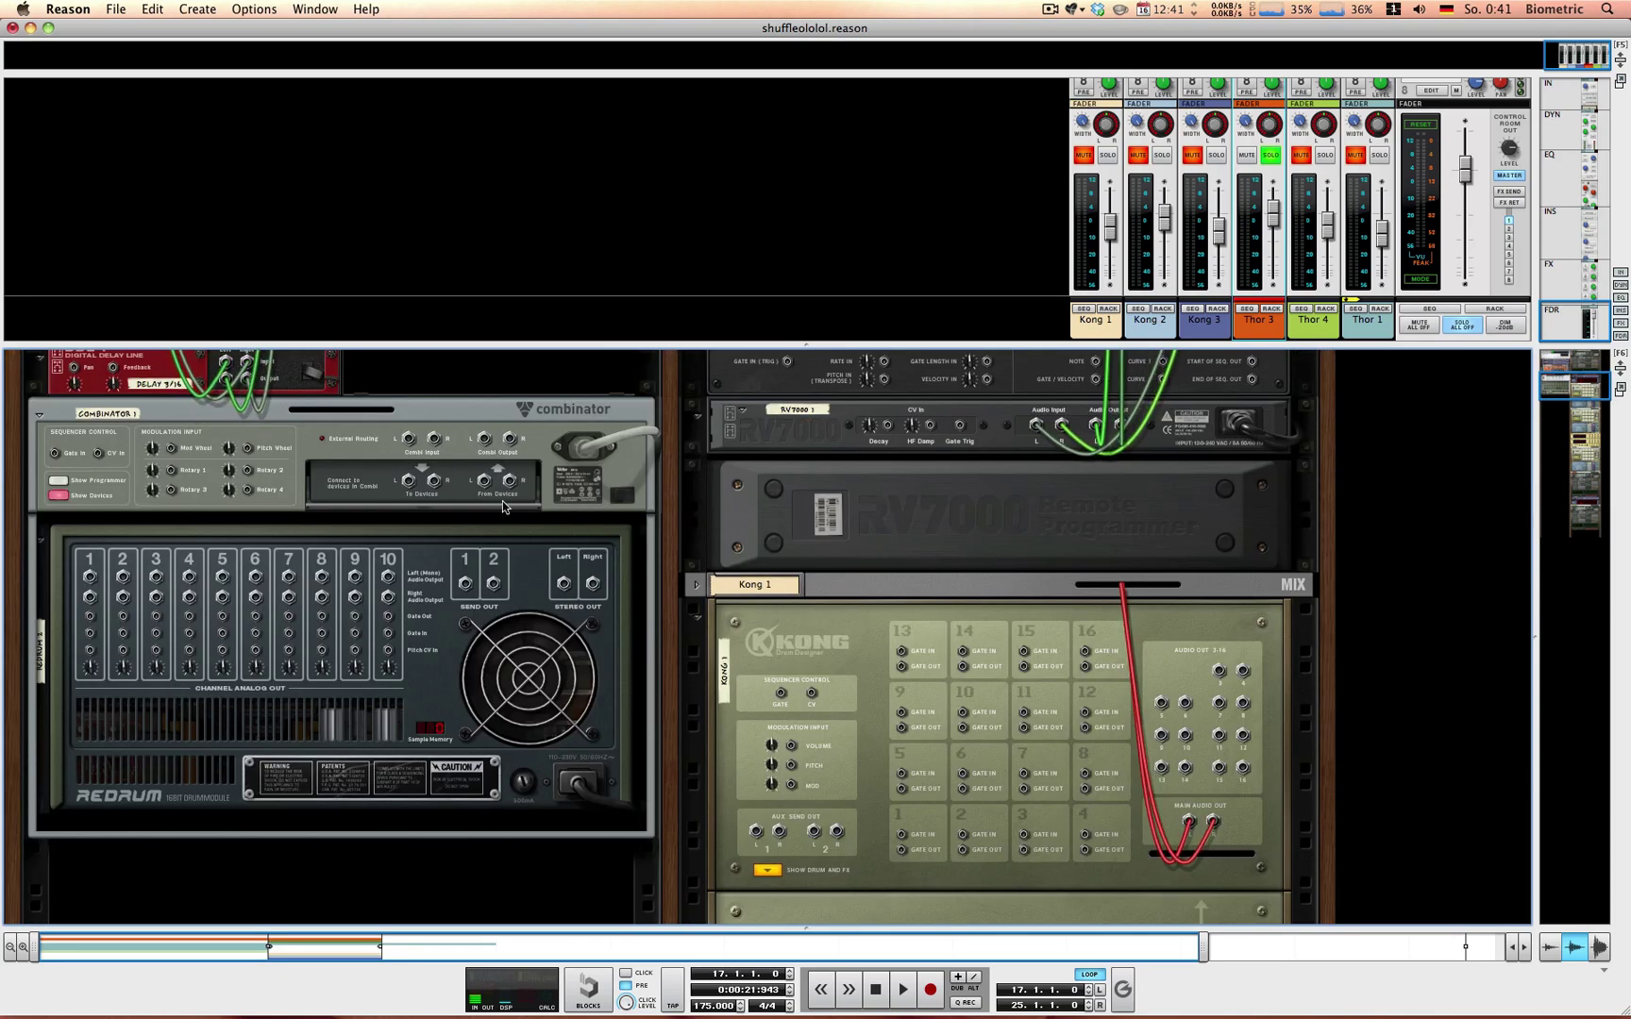
key("Tab")
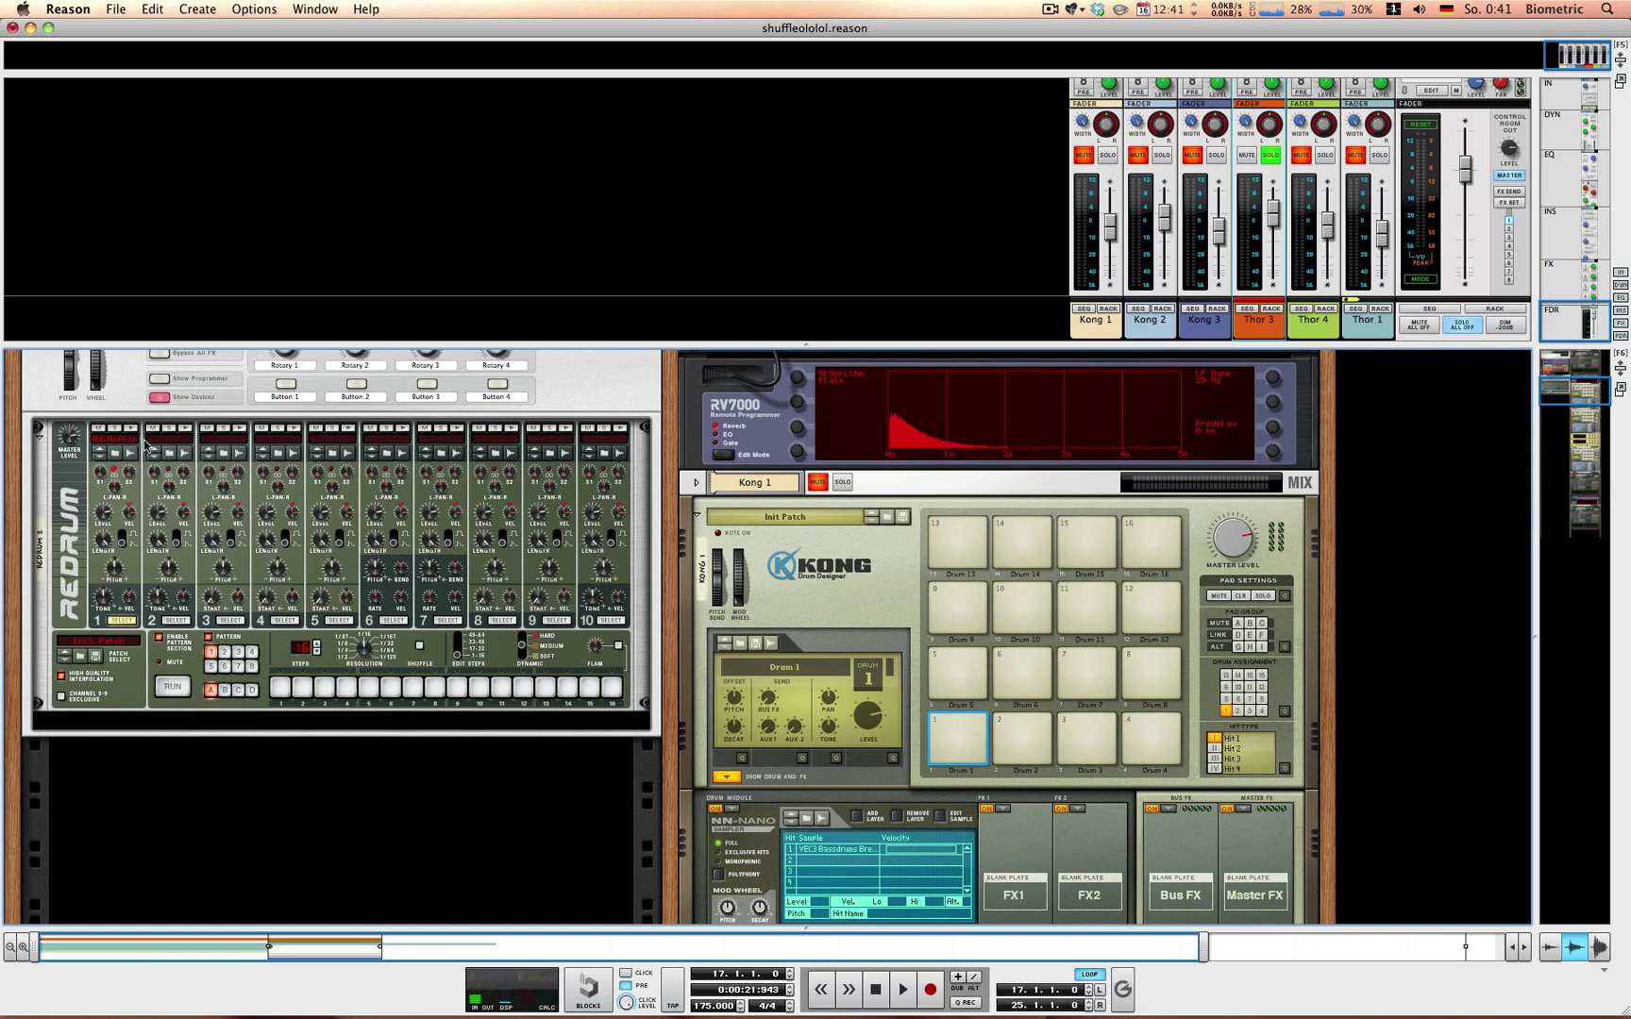
left_click(99, 455)
key("Tab")
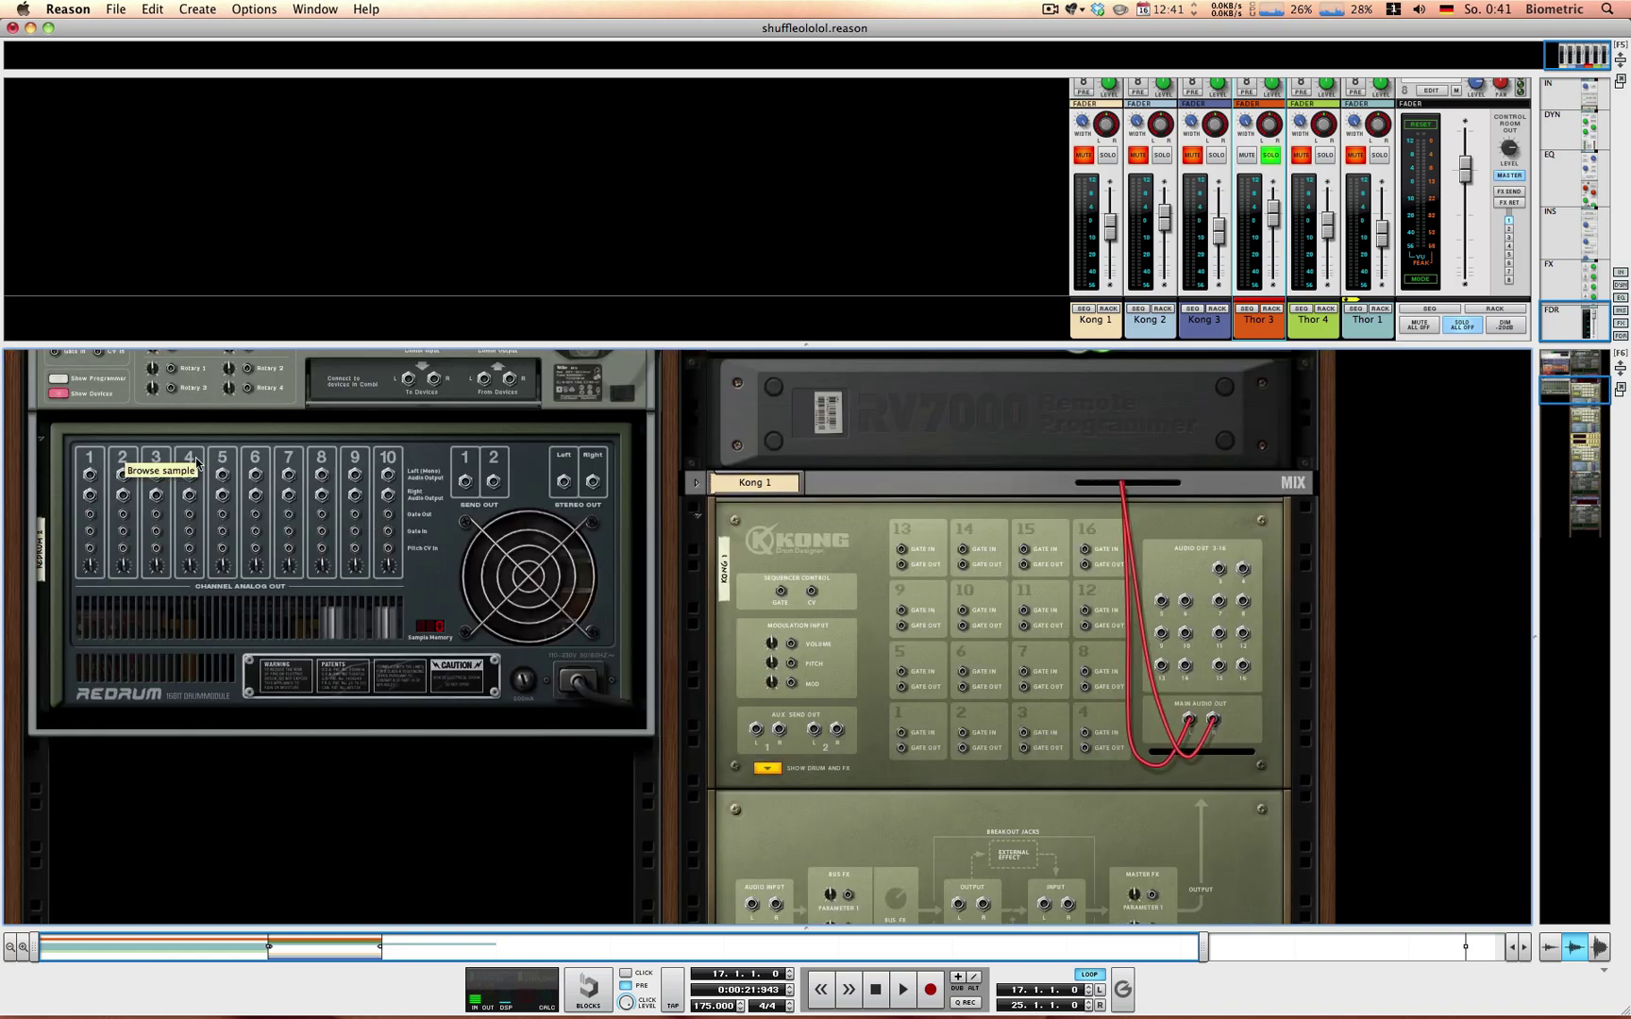
key("Tab")
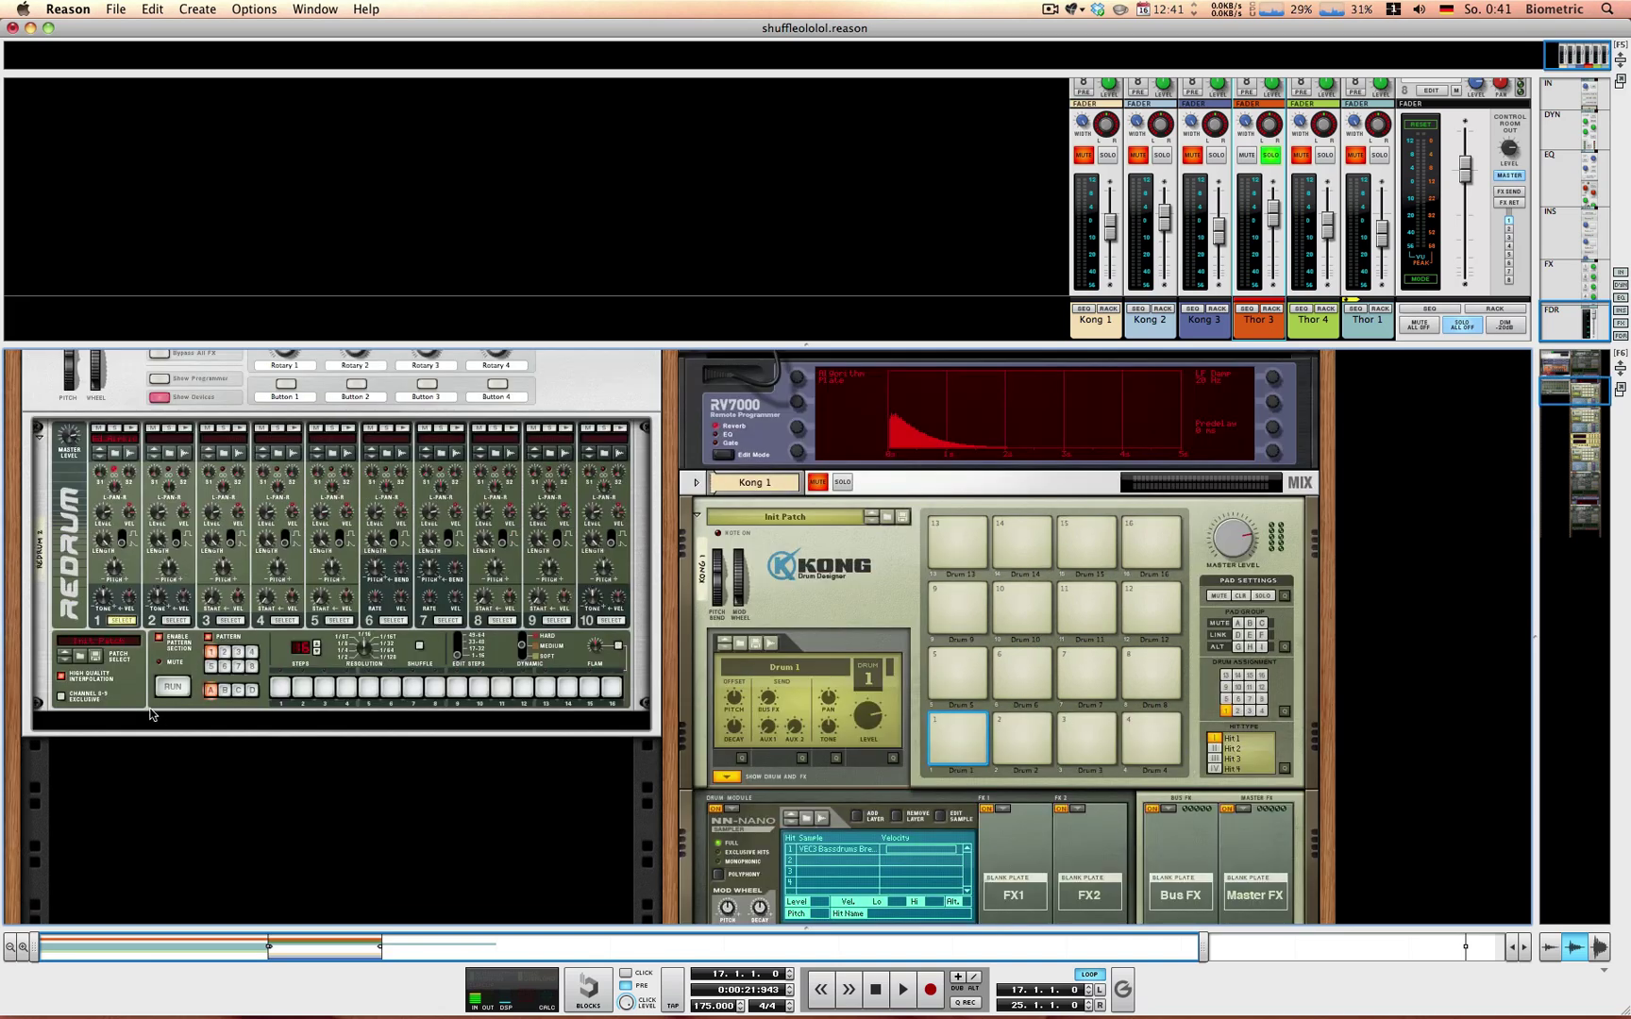
left_click(149, 717)
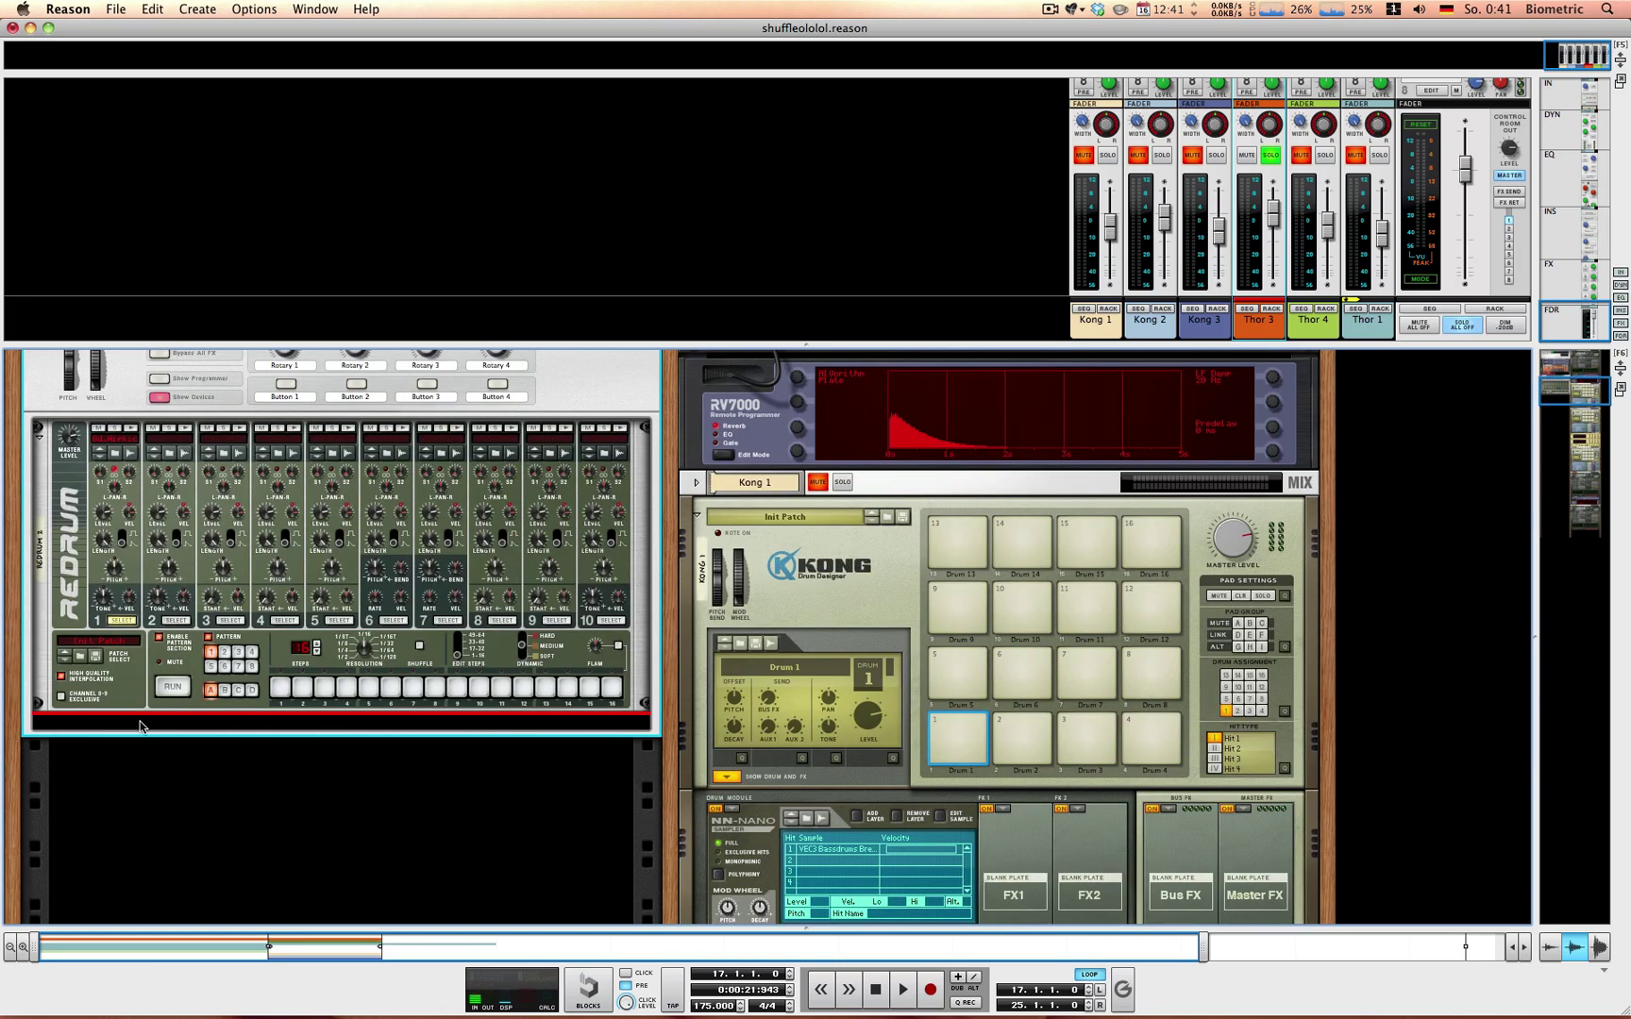
Step: Add three Spider Audio Merger & Splitter devices beneath the Redrum from the Other device menu
right_click(140, 724)
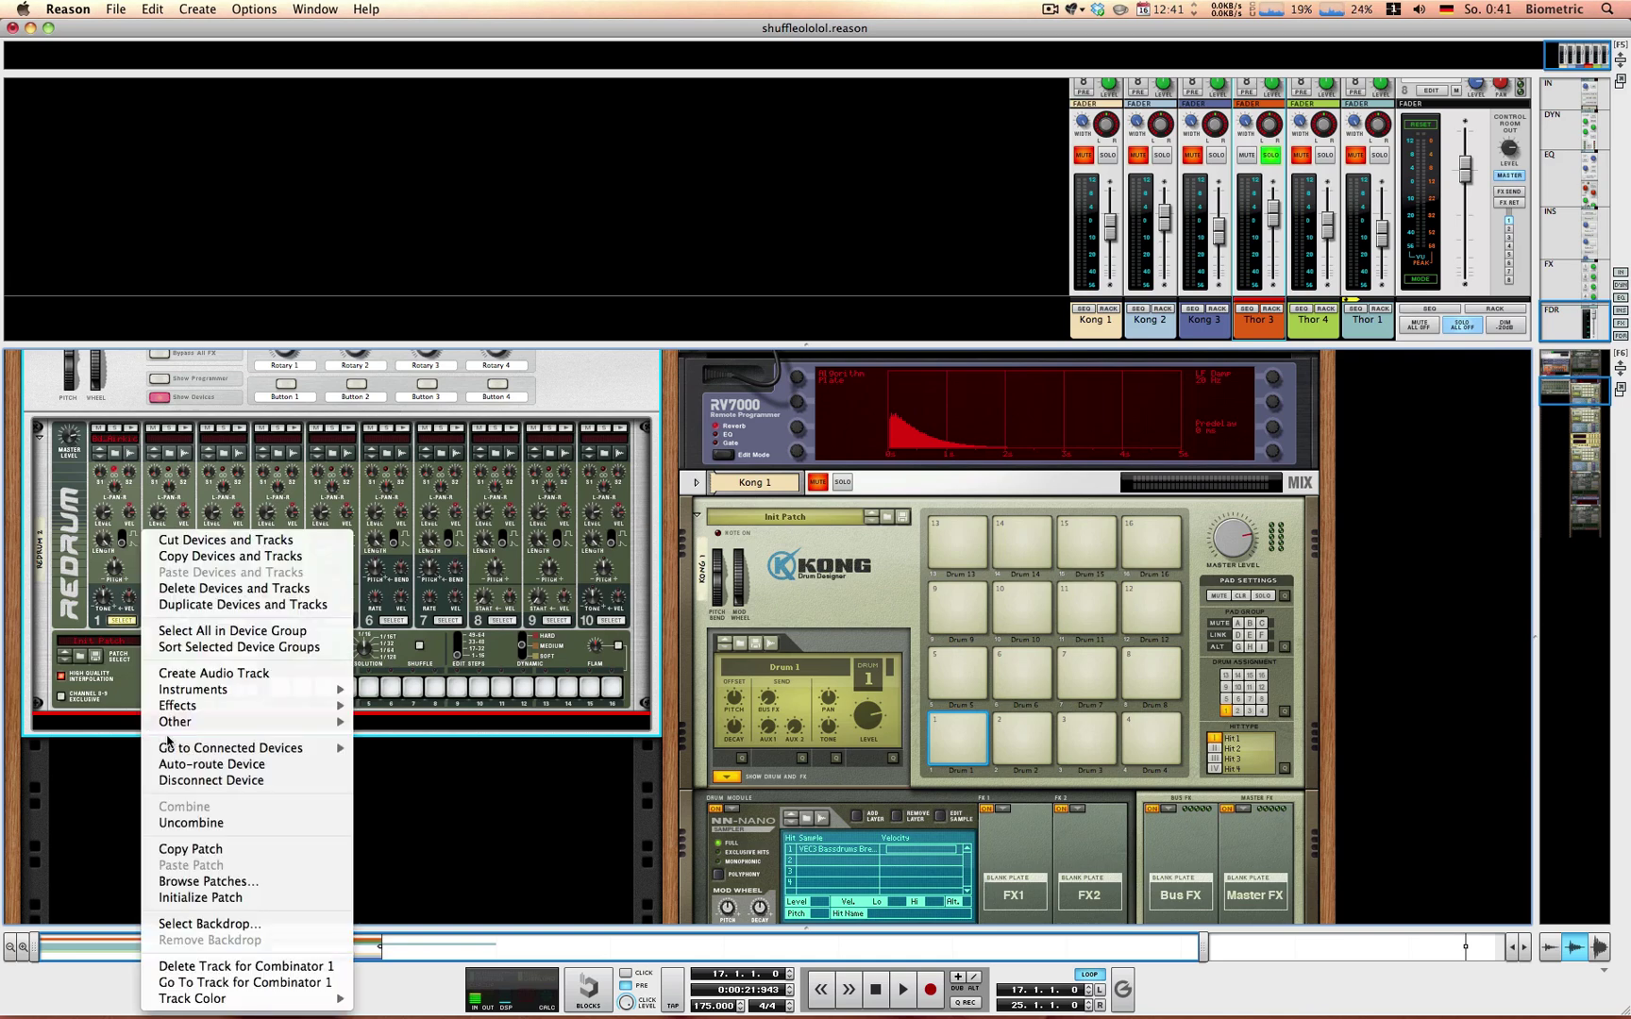
mouse_move(221, 722)
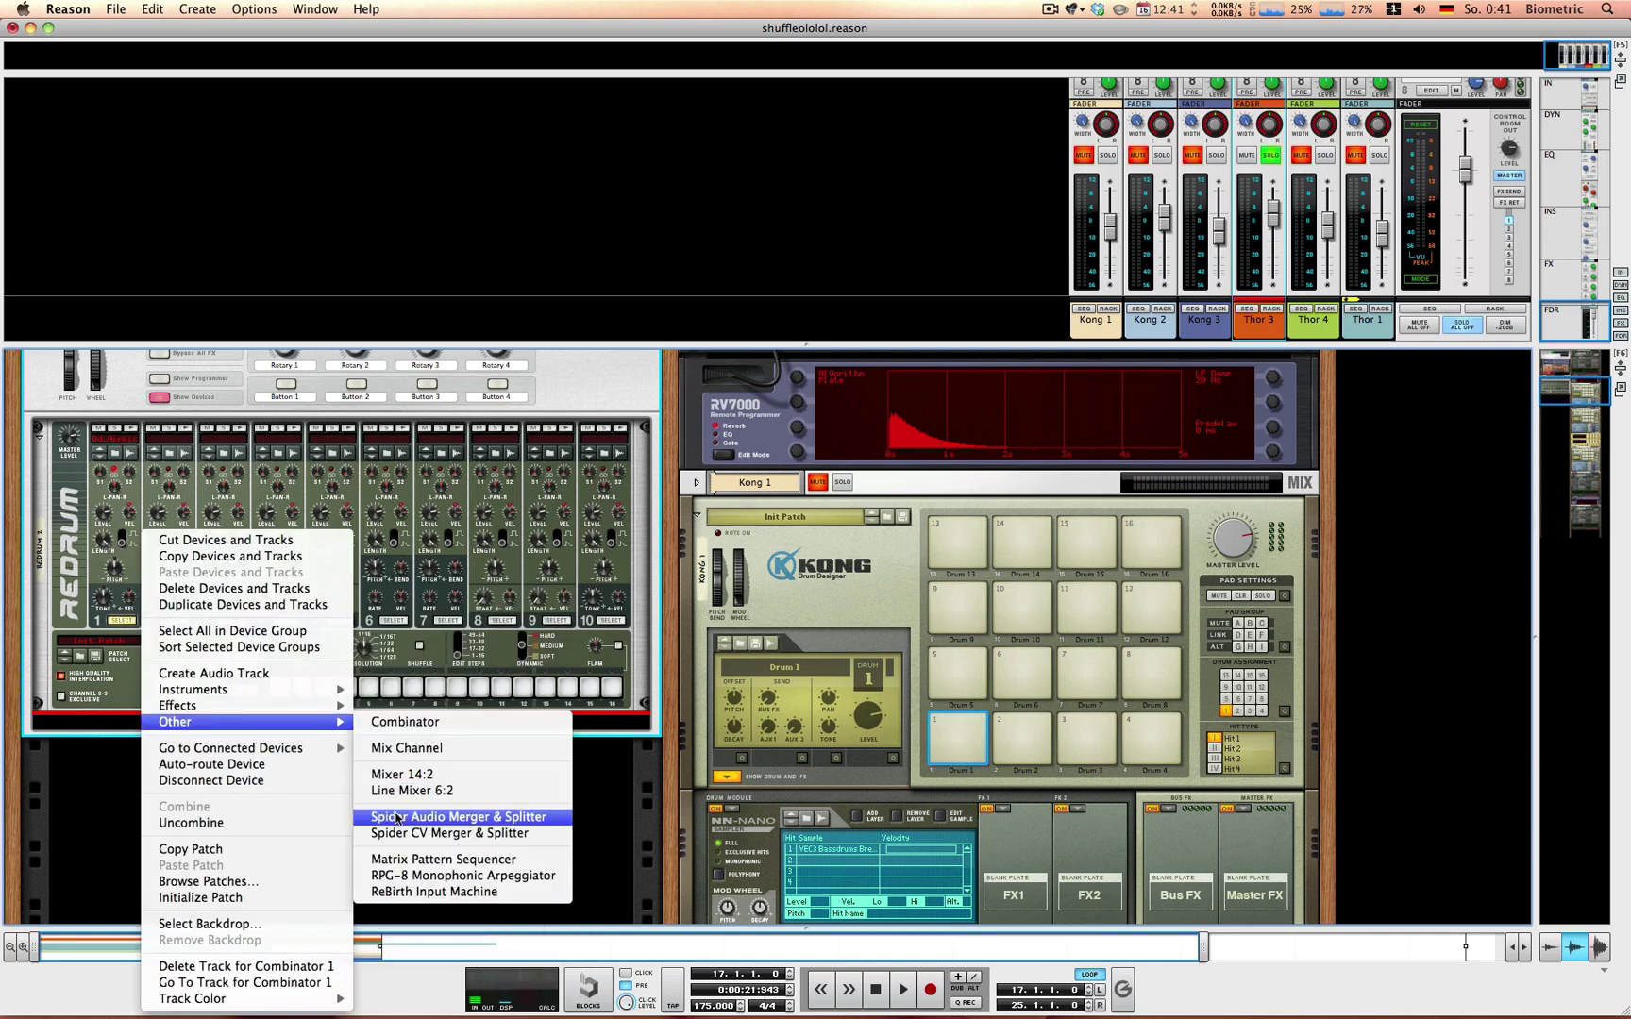
left_click(397, 817)
right_click(380, 739)
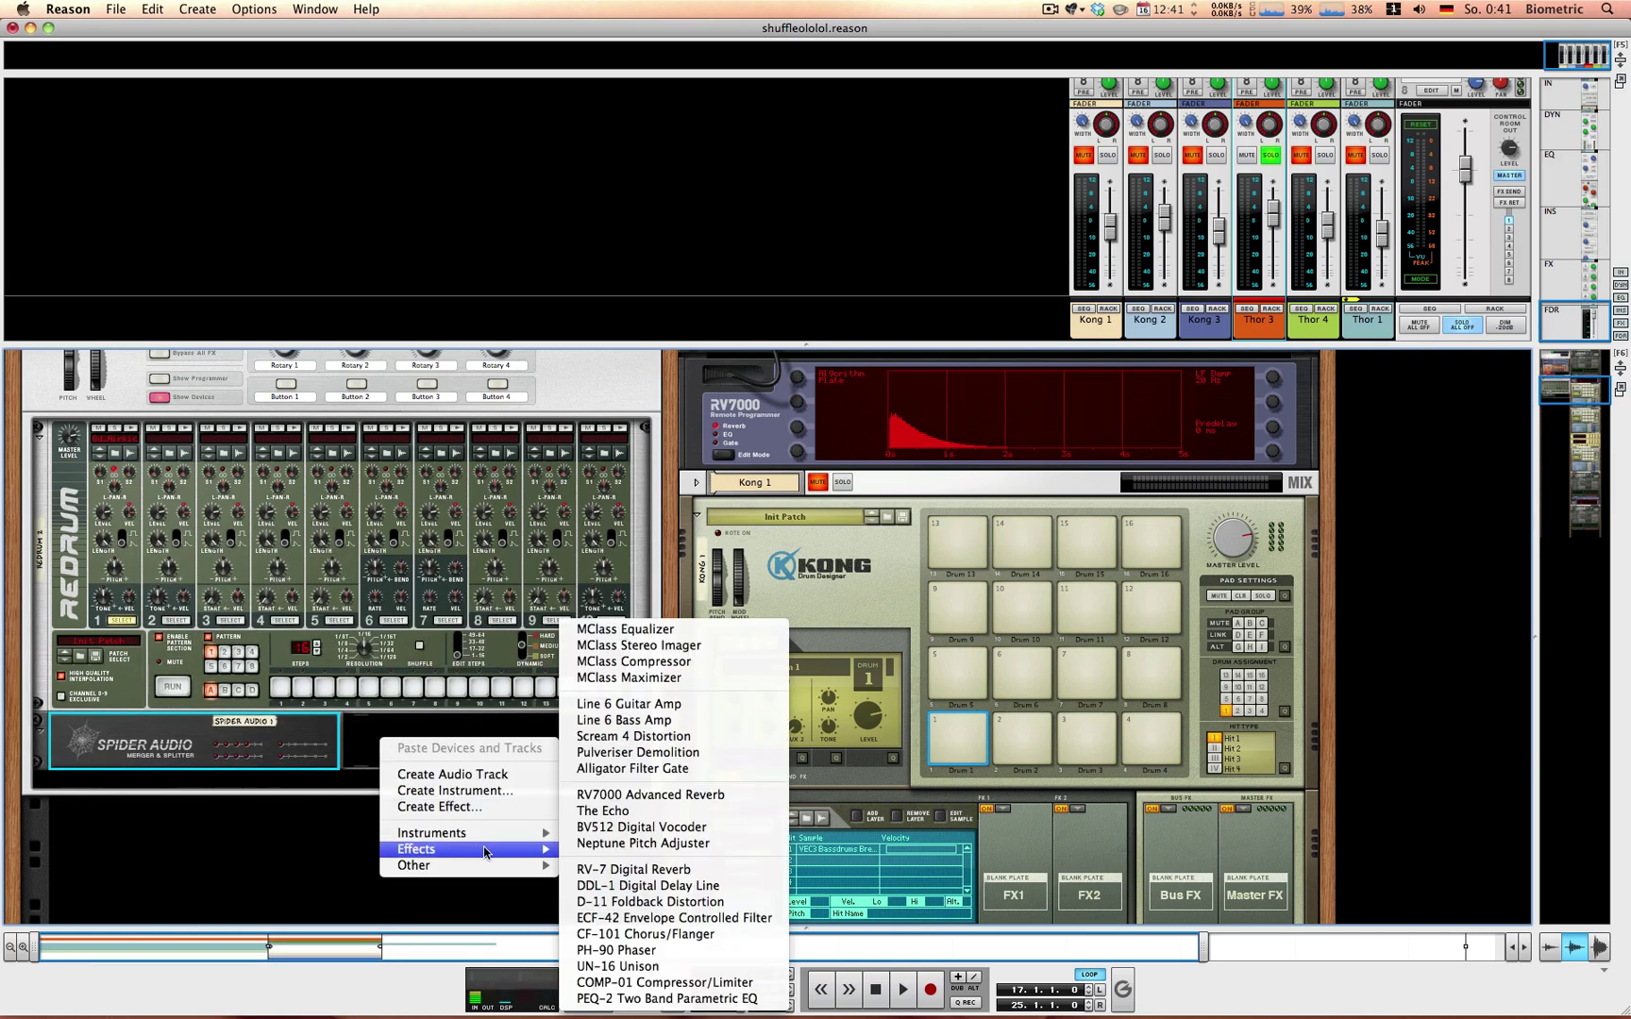
mouse_move(503, 865)
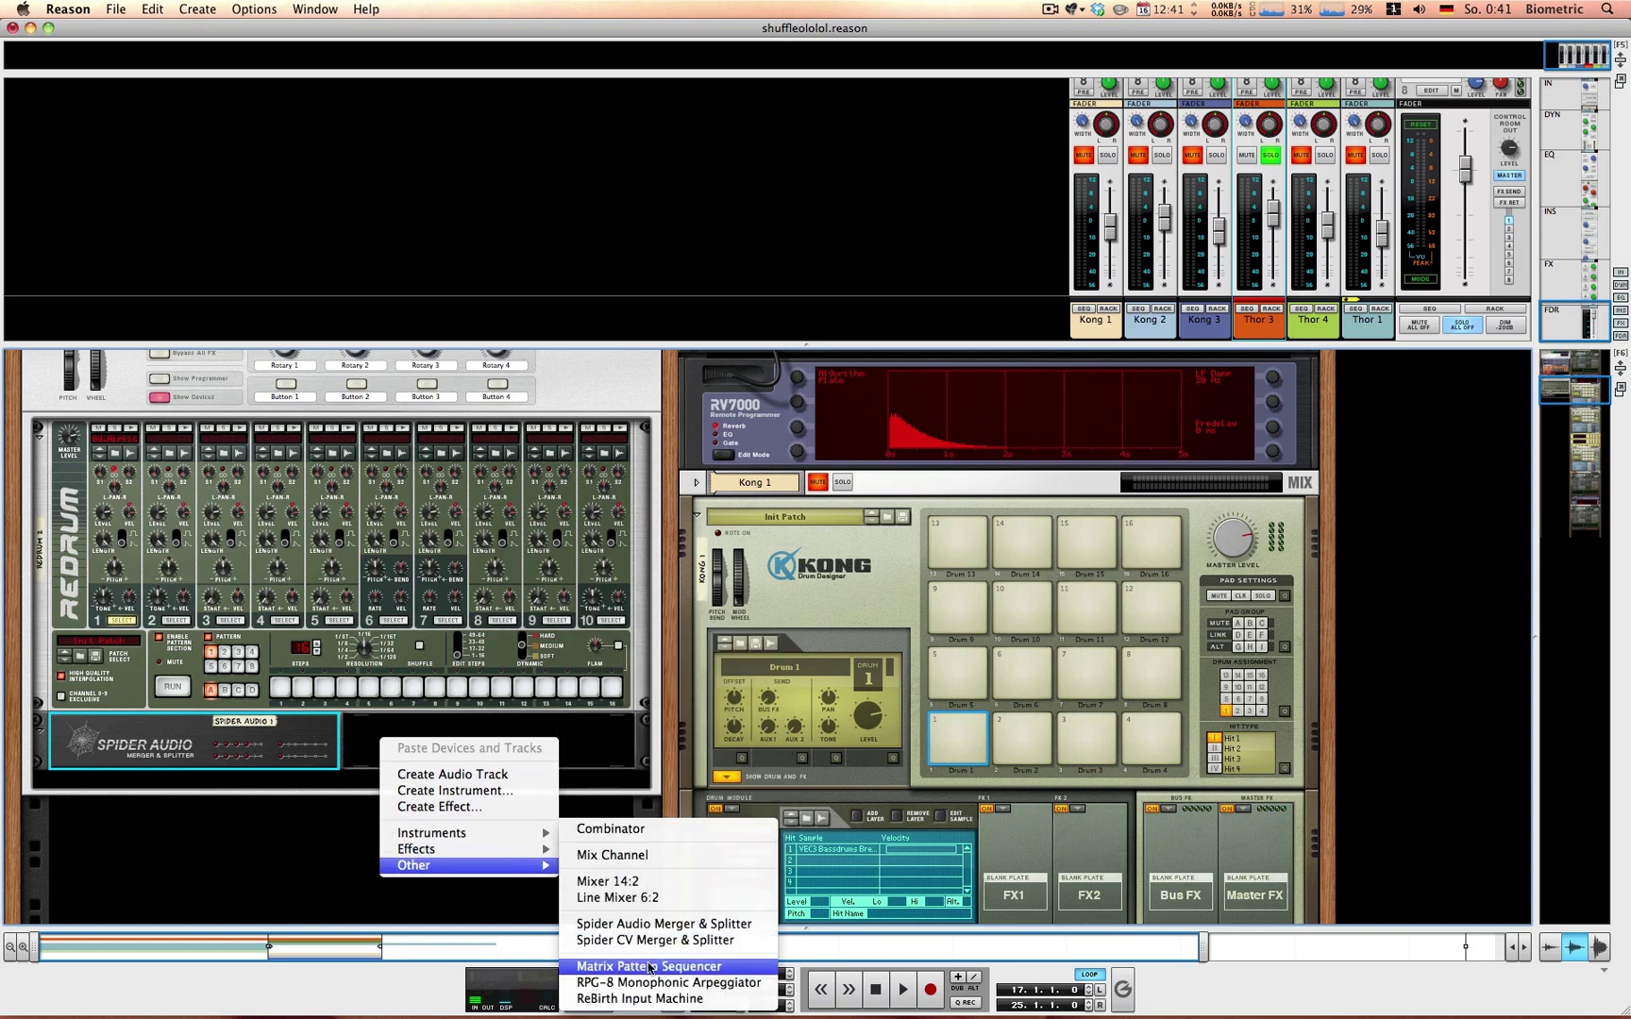
left_click(642, 924)
right_click(398, 775)
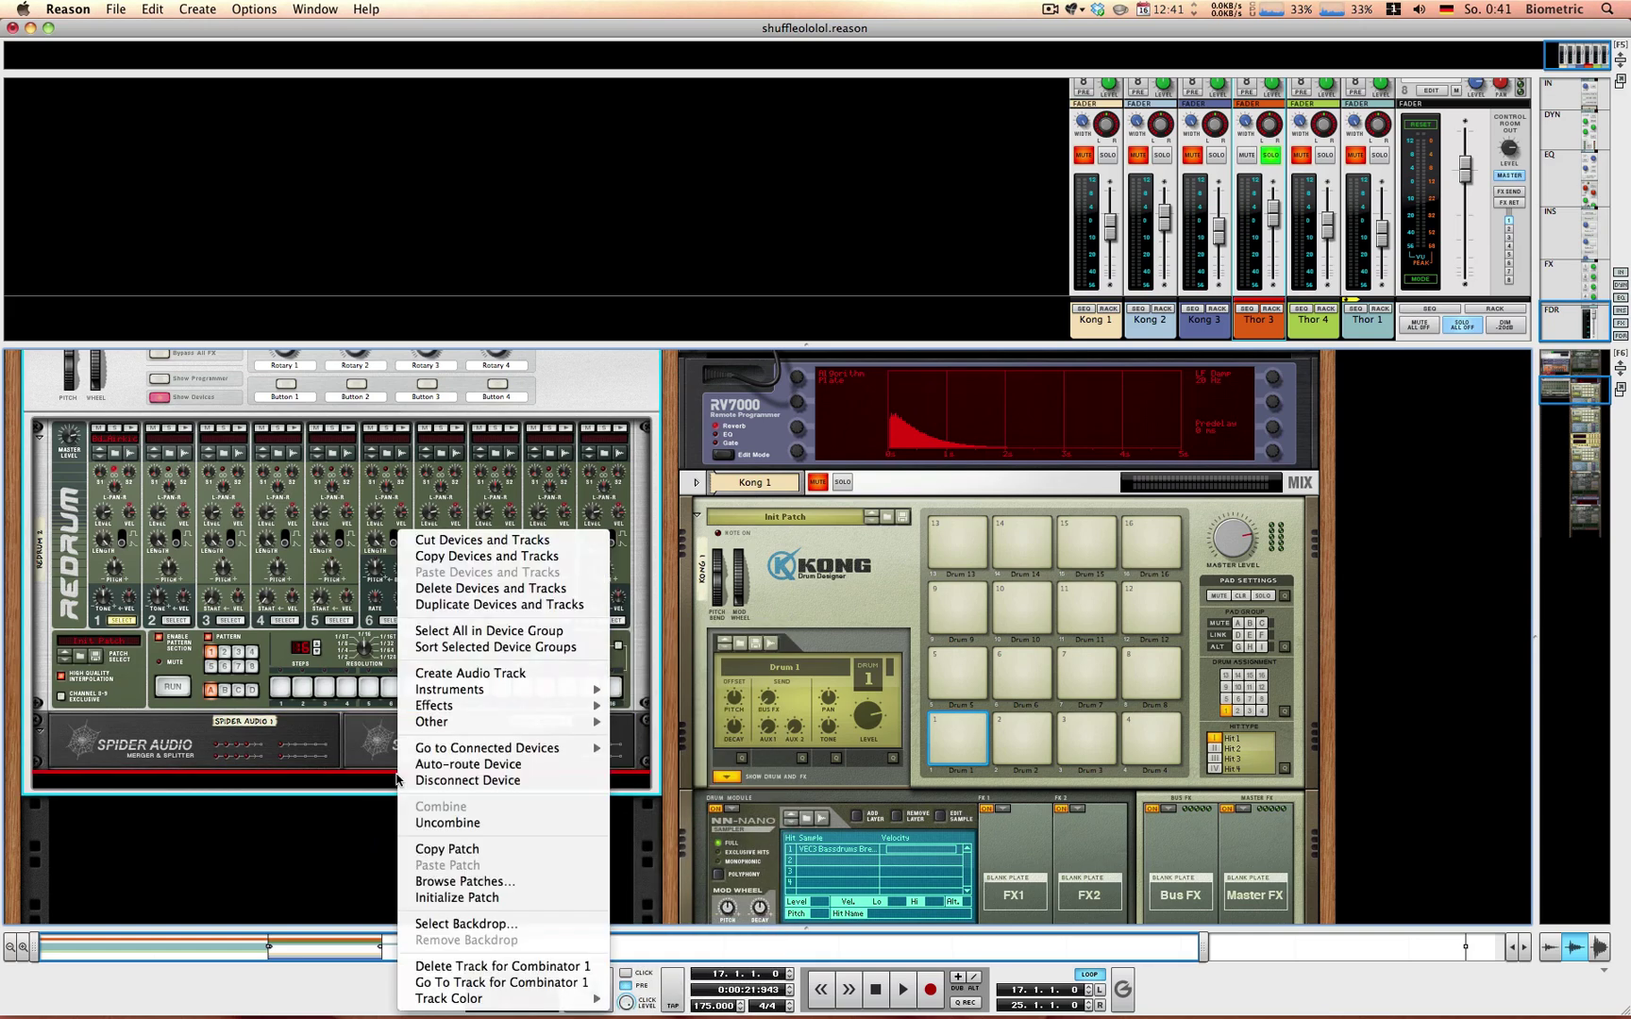
mouse_move(453, 722)
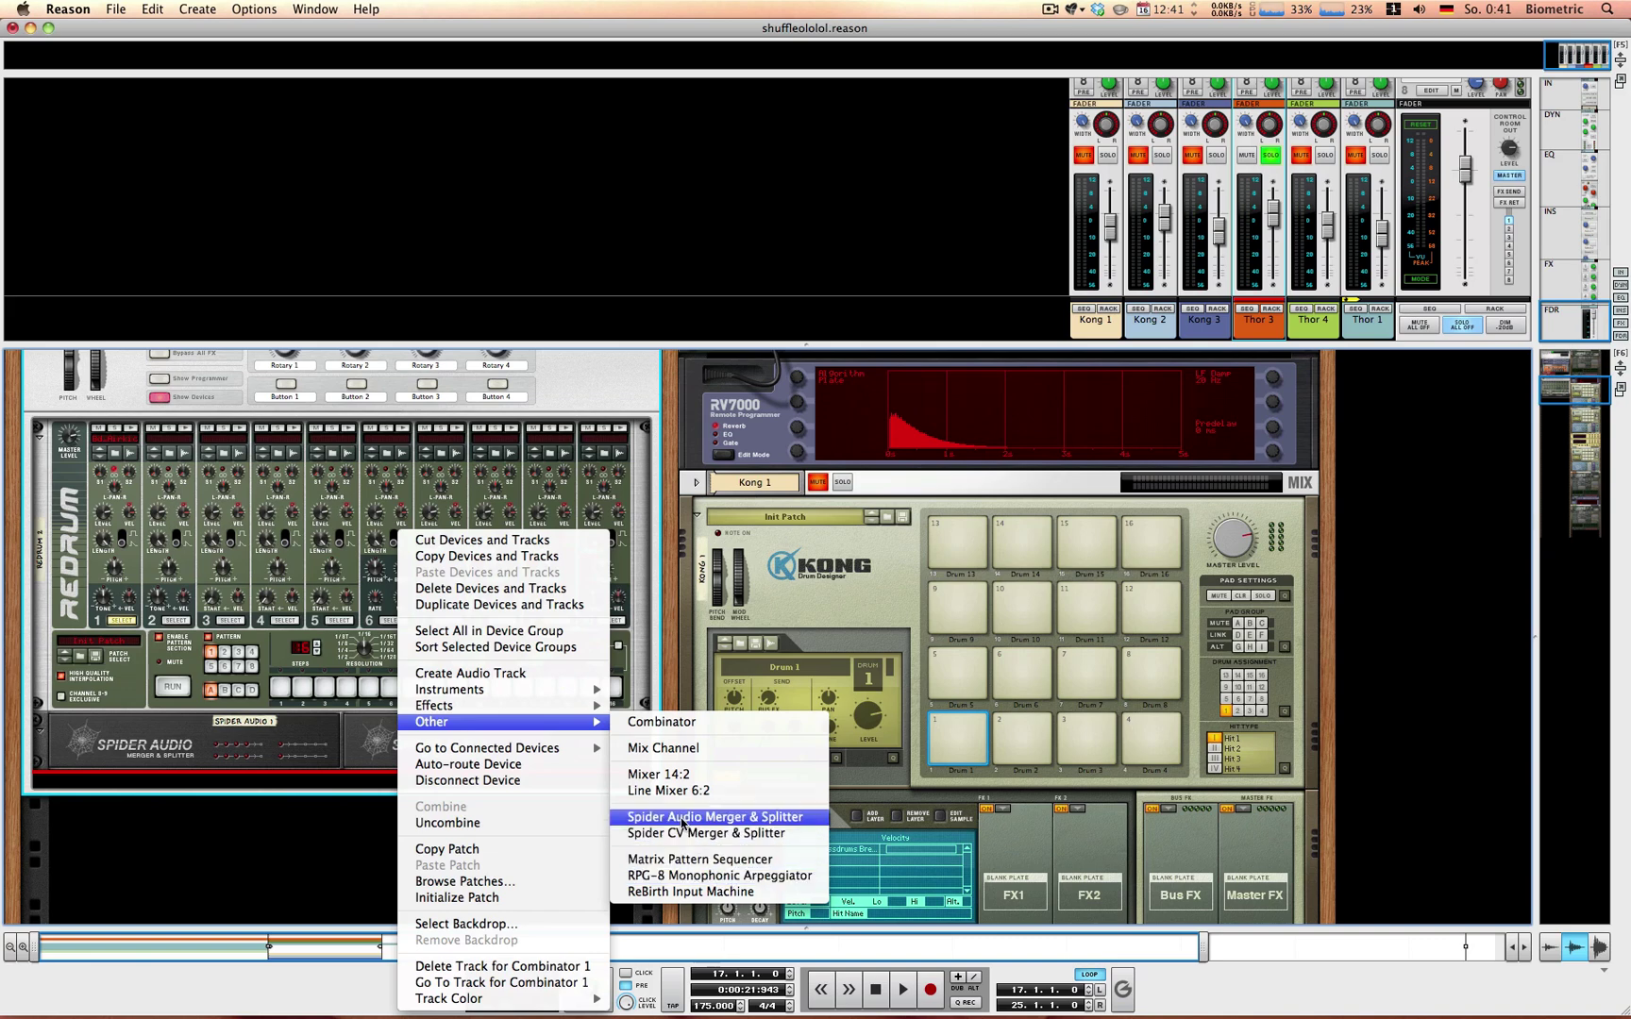
left_click(718, 817)
Step: On the rack's rear, cable Redrum's stereo output into Spider Audio 1 and a split output to Spider Audio 3
key("Tab")
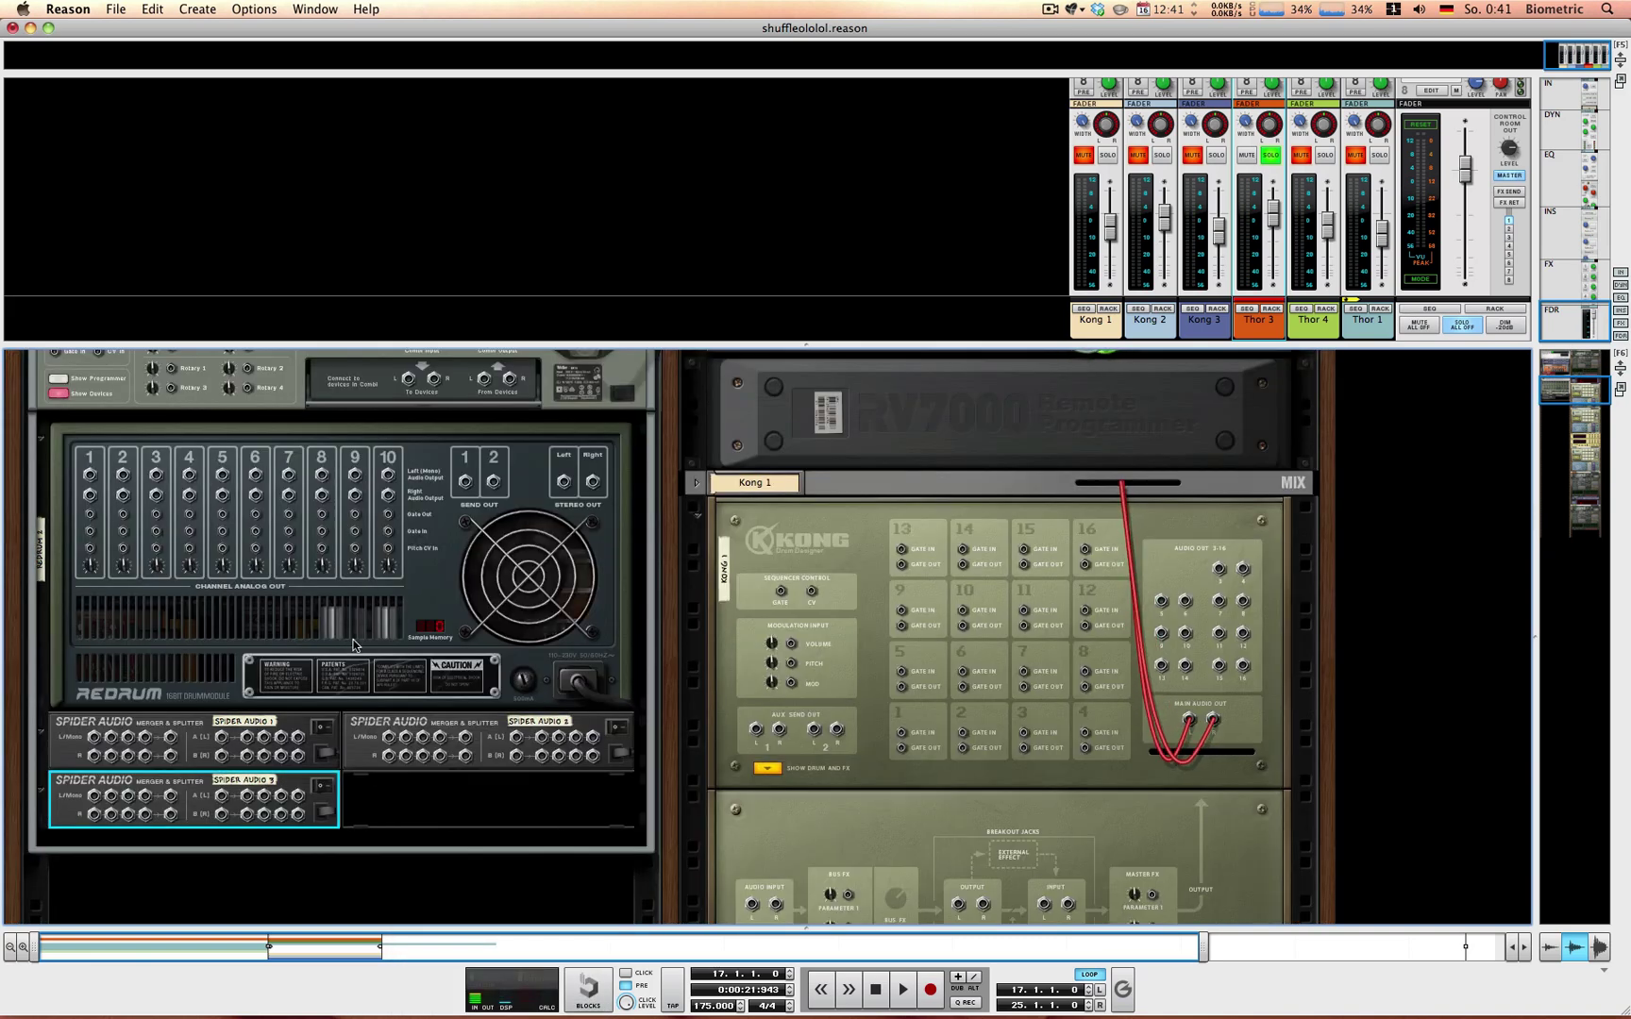
left_click_drag(565, 483, 517, 743)
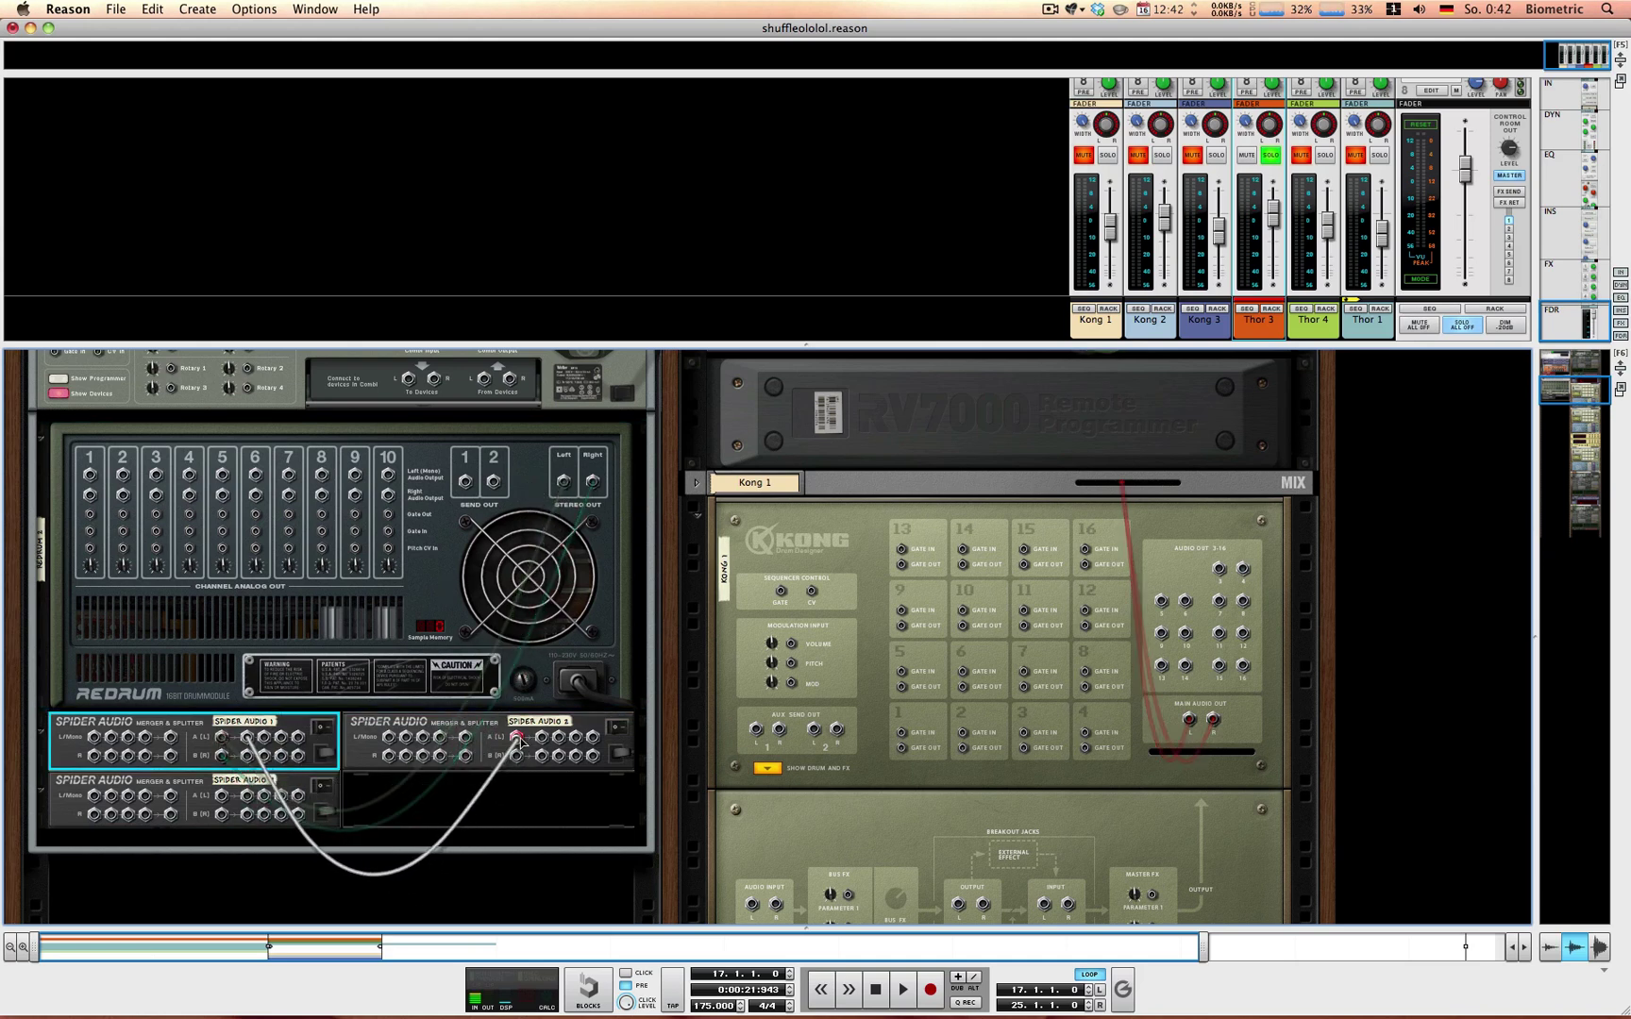
left_click_drag(264, 737, 221, 796)
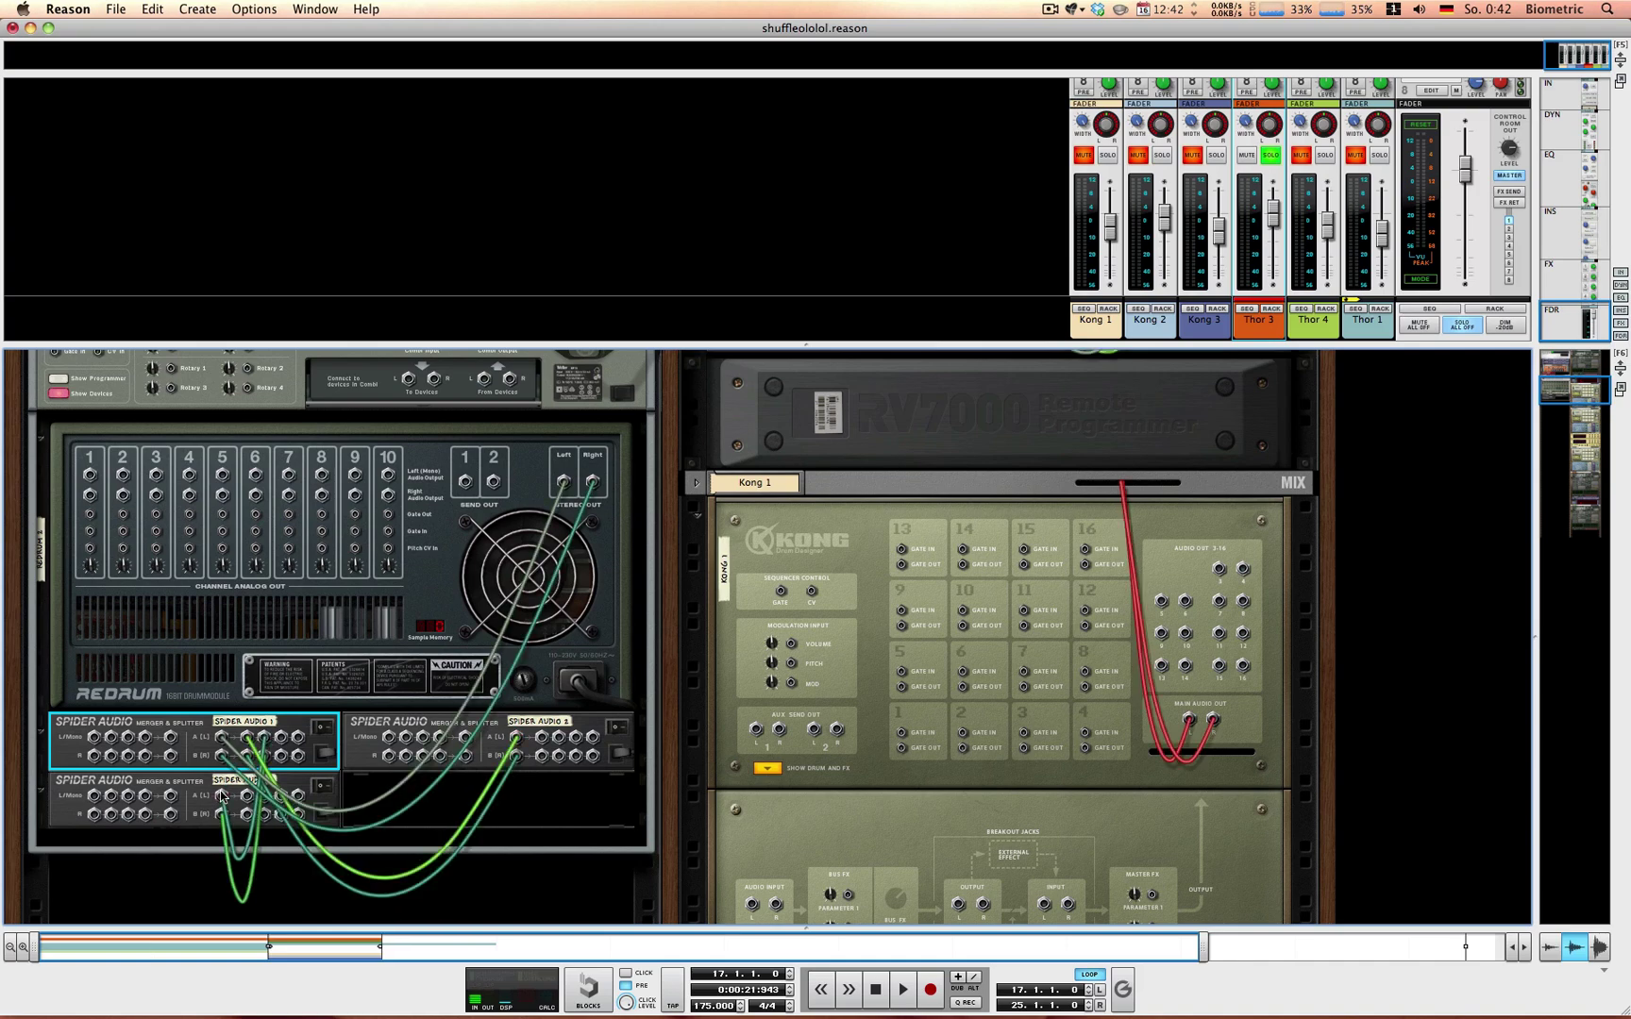
Step: Add a fourth Spider Audio splitter to the Combinator
scroll(359, 741, "down", 3)
right_click(389, 708)
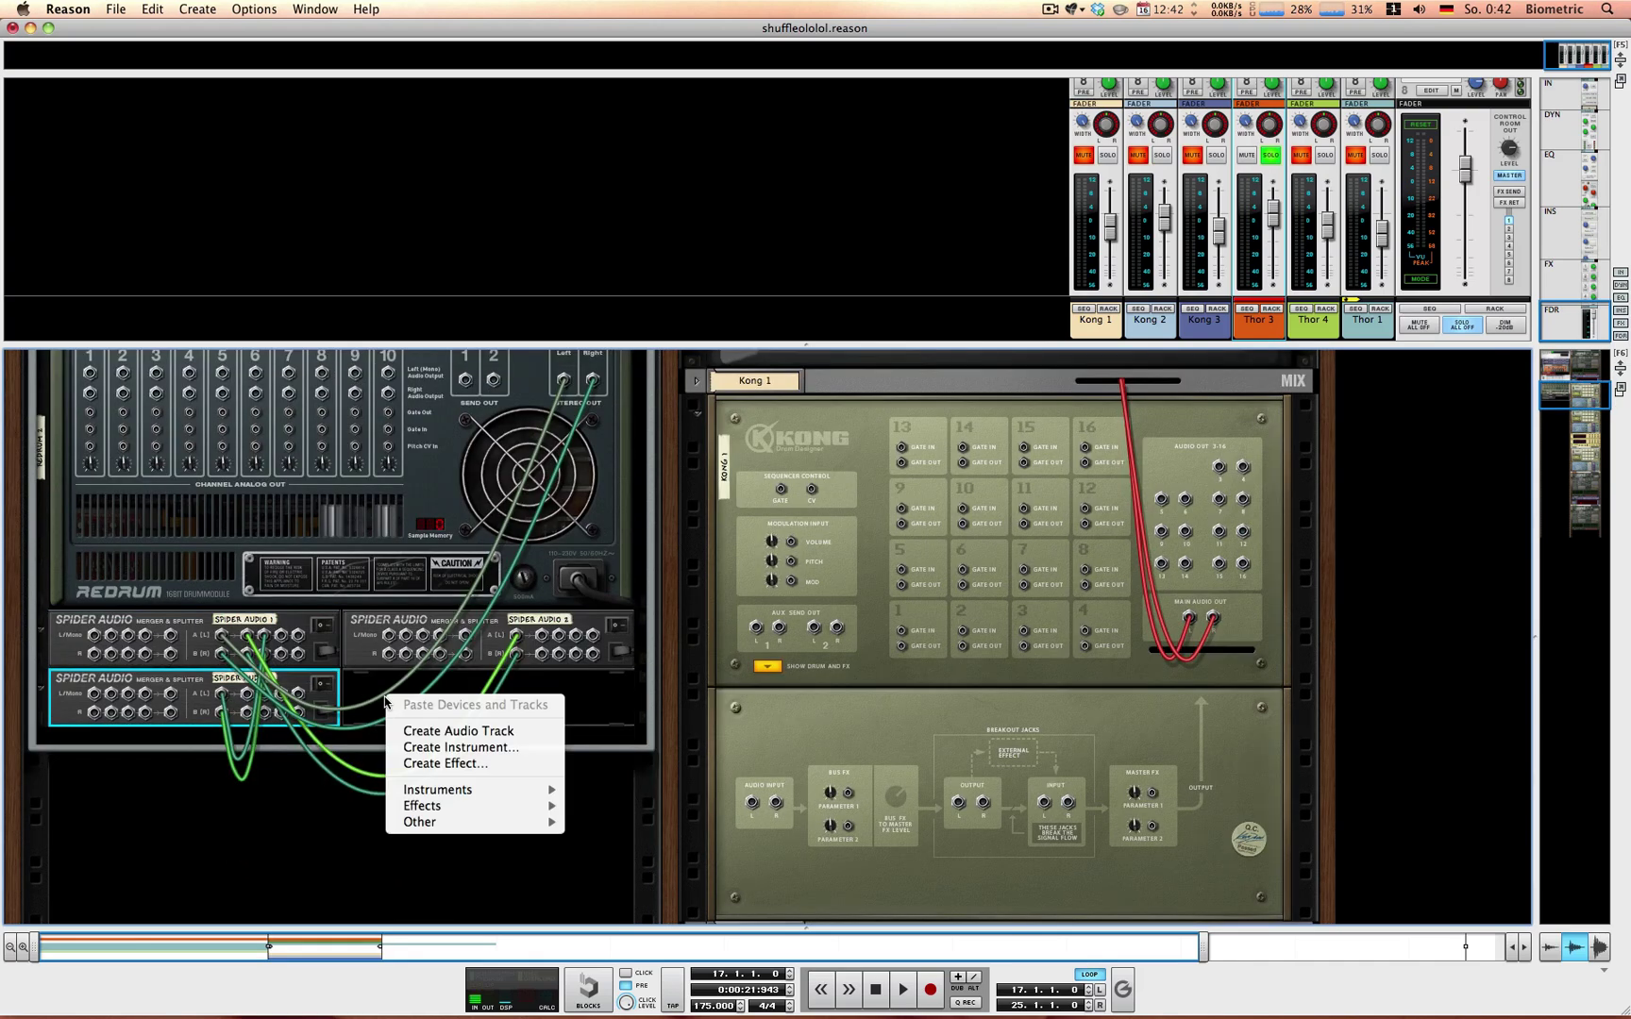
mouse_move(464, 823)
left_click(618, 916)
right_click(484, 741)
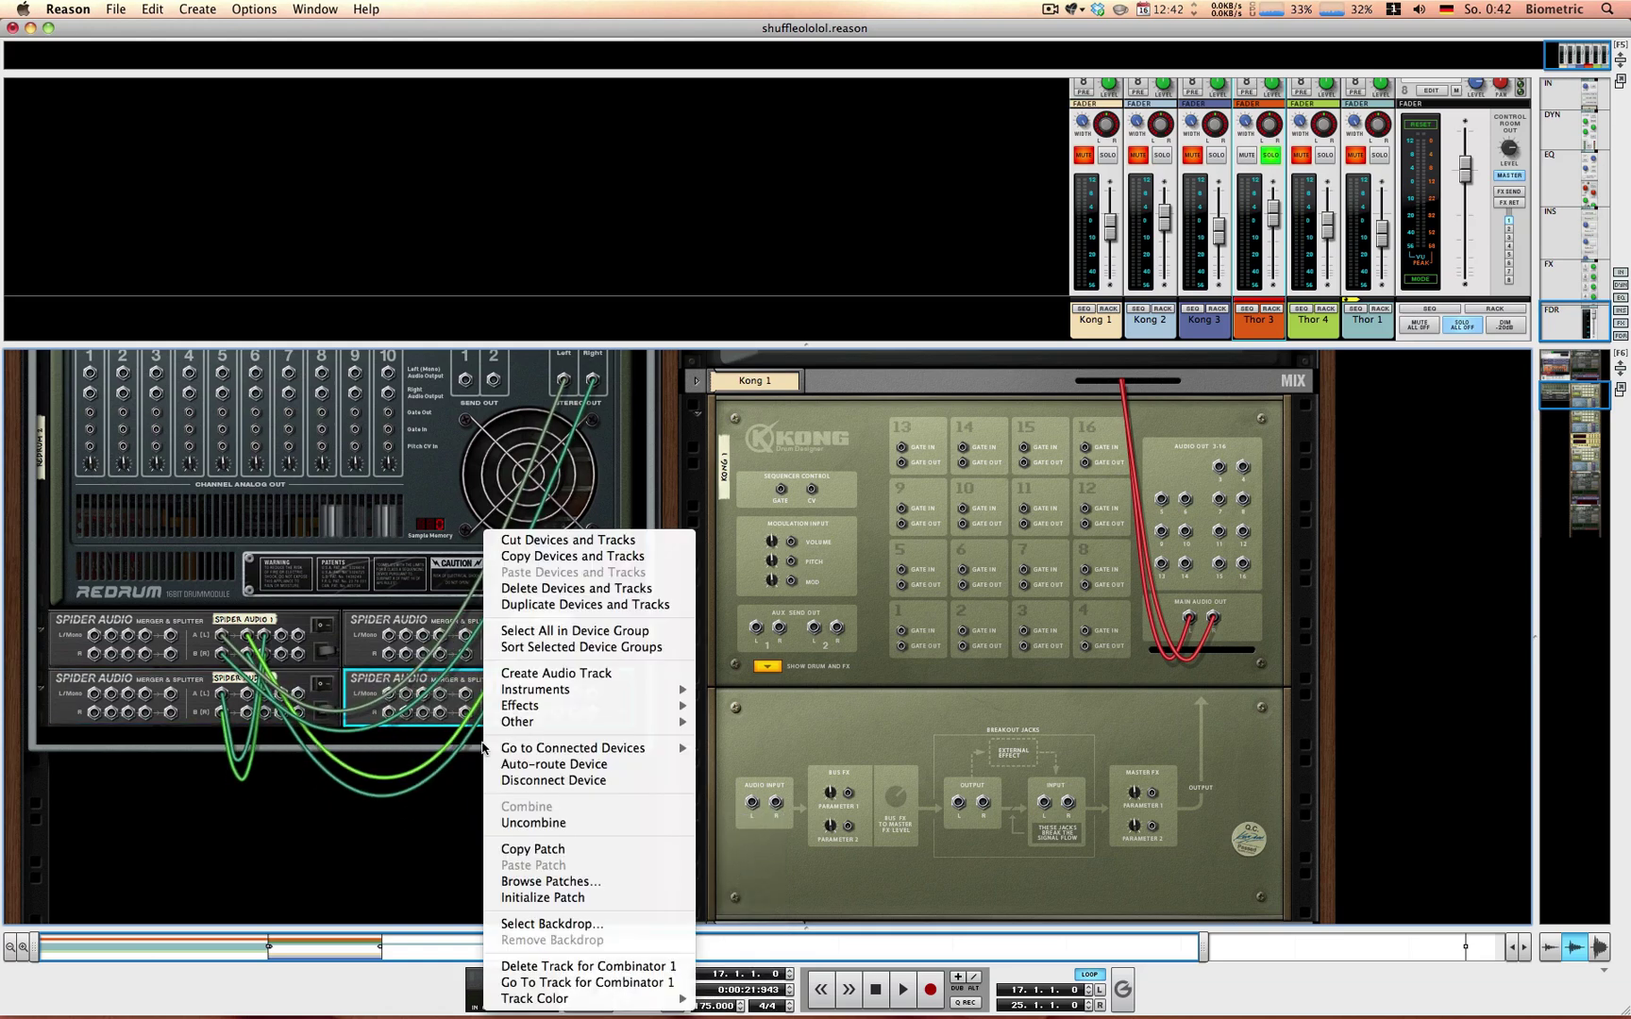
Step: Add a fifth Spider Audio splitter and re-patch a cable from the first splitter
mouse_move(604, 721)
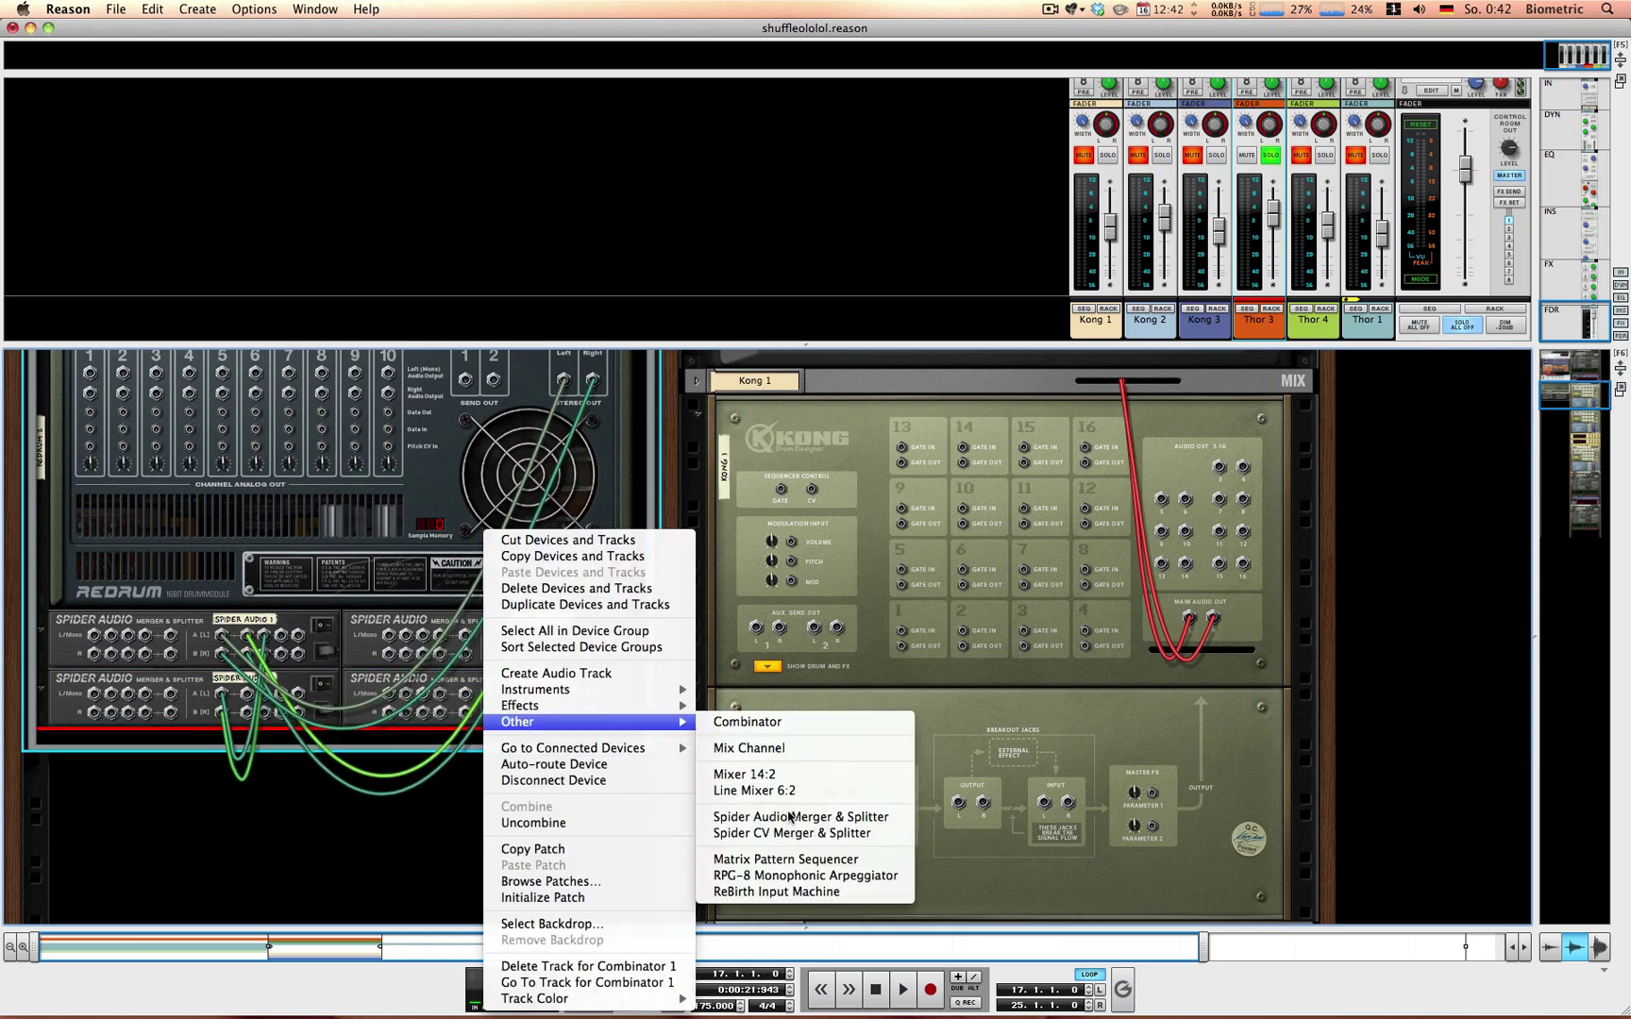
left_click(802, 815)
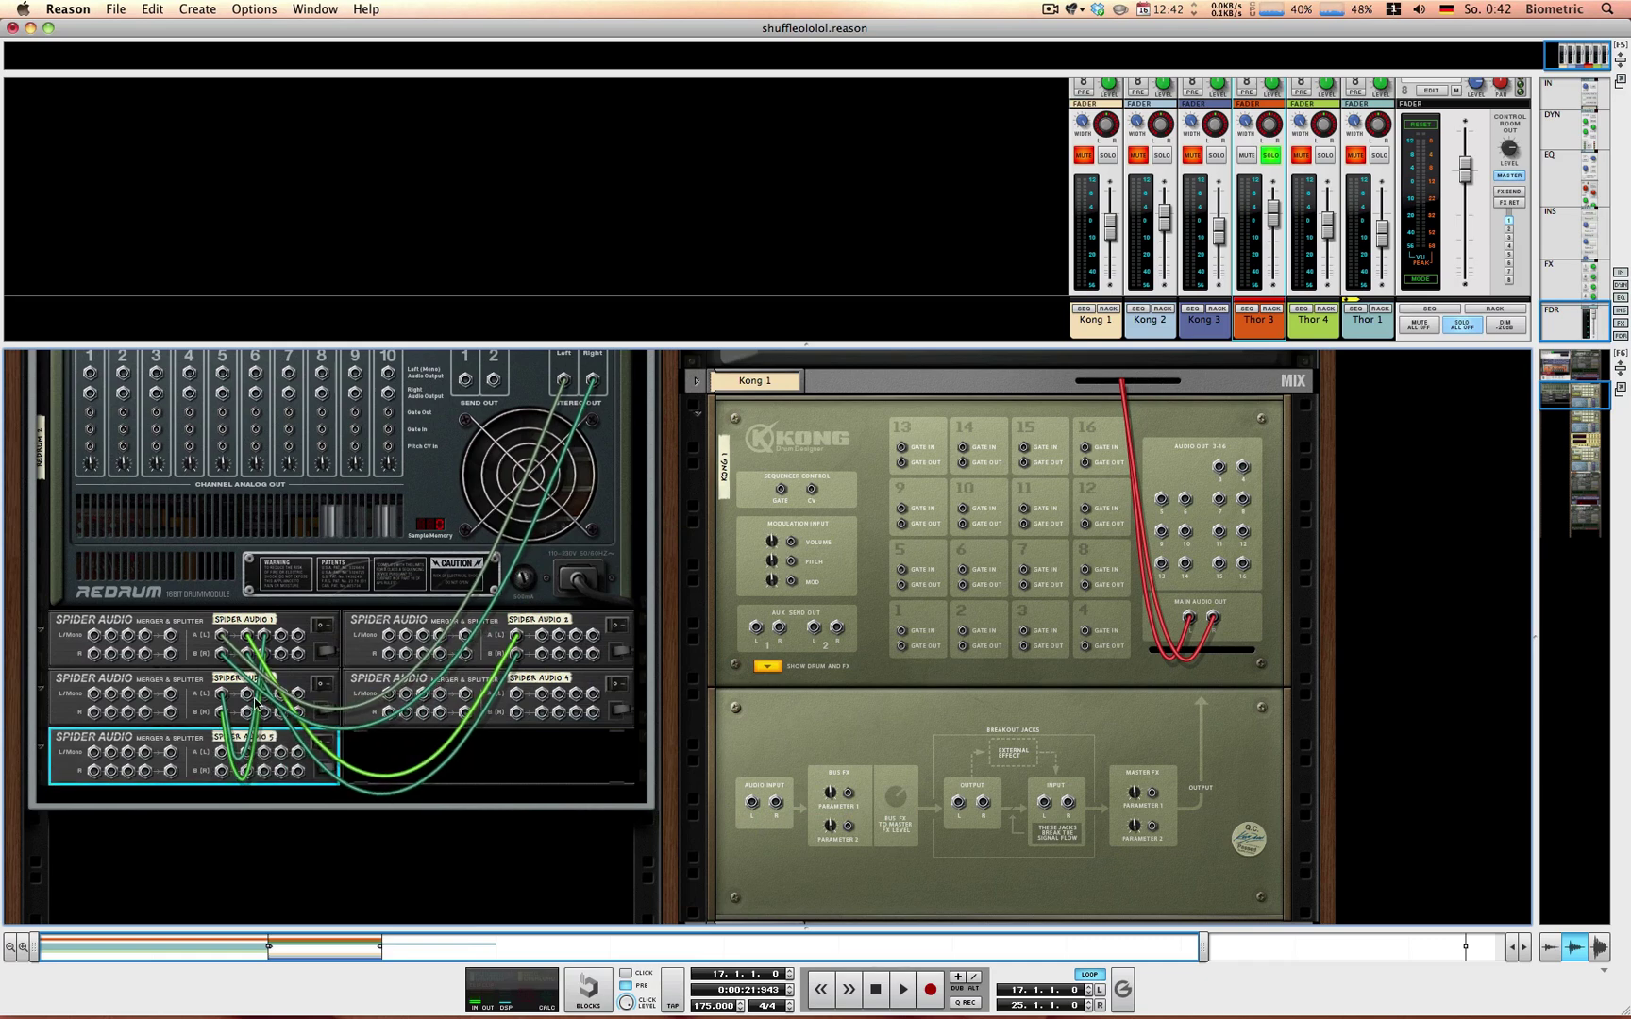
mouse_move(271, 648)
left_mouse_down()
mouse_move(288, 665)
mouse_move(297, 653)
left_mouse_up()
Step: Rename the Redrum device to 'Ghost Kick'
scroll(265, 798, "up", 3)
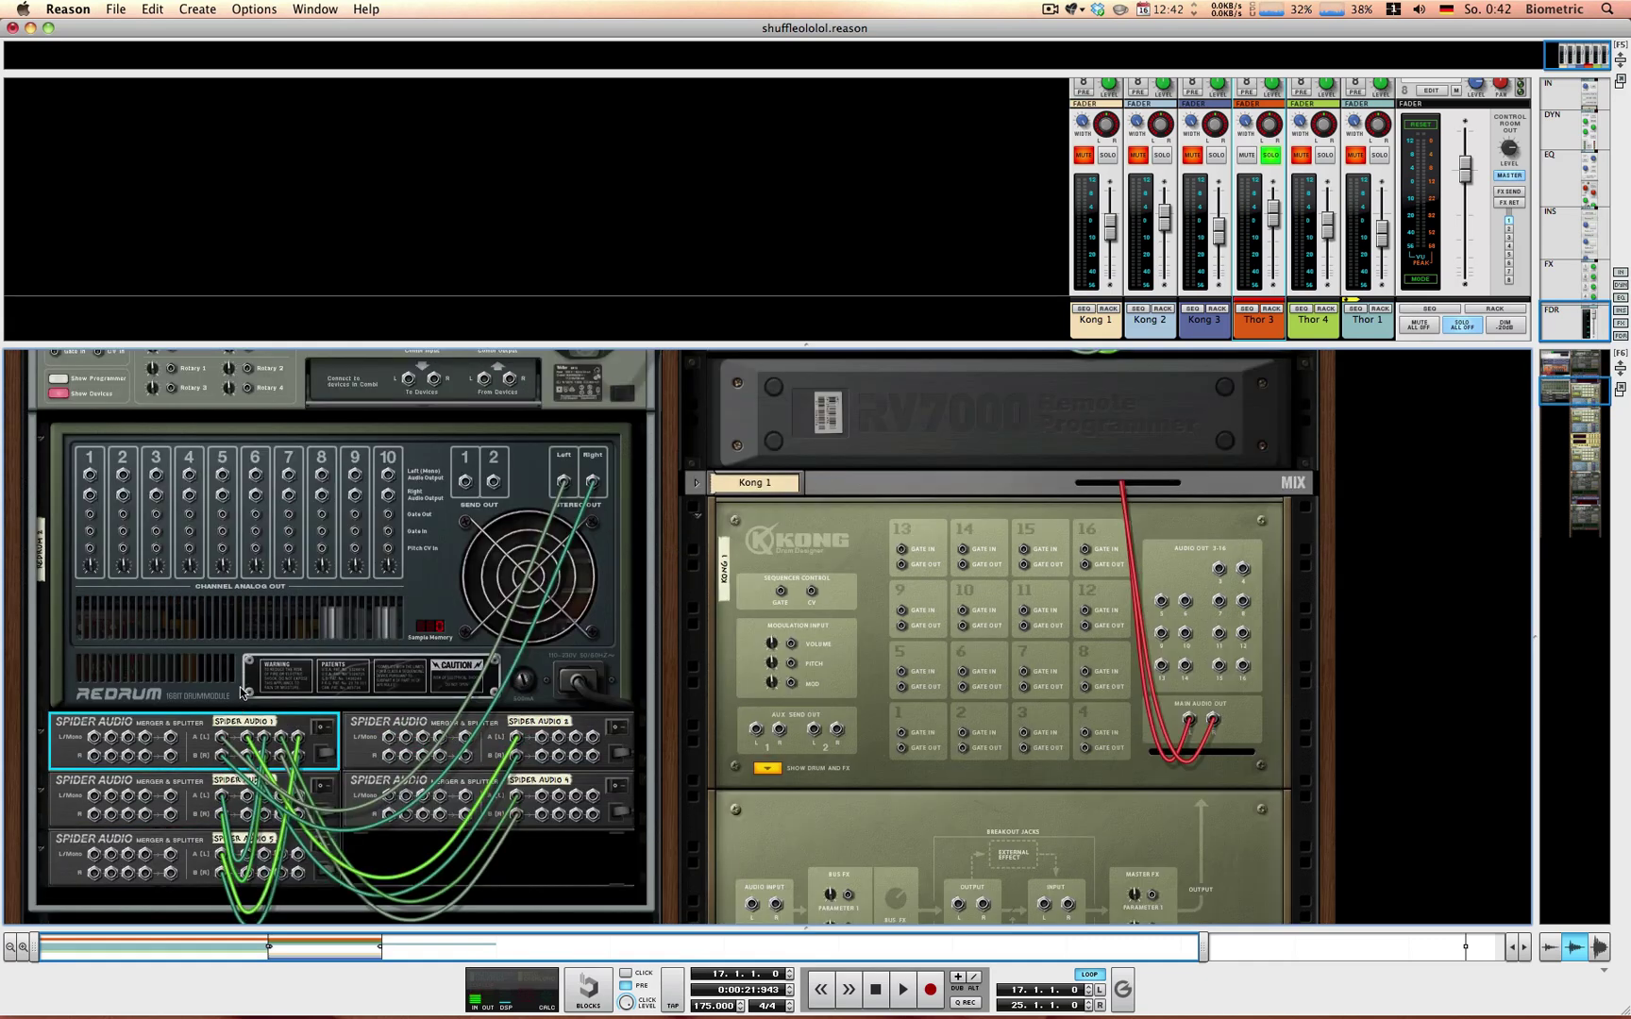
double_click(50, 583)
type("dhost Kick")
key("Return")
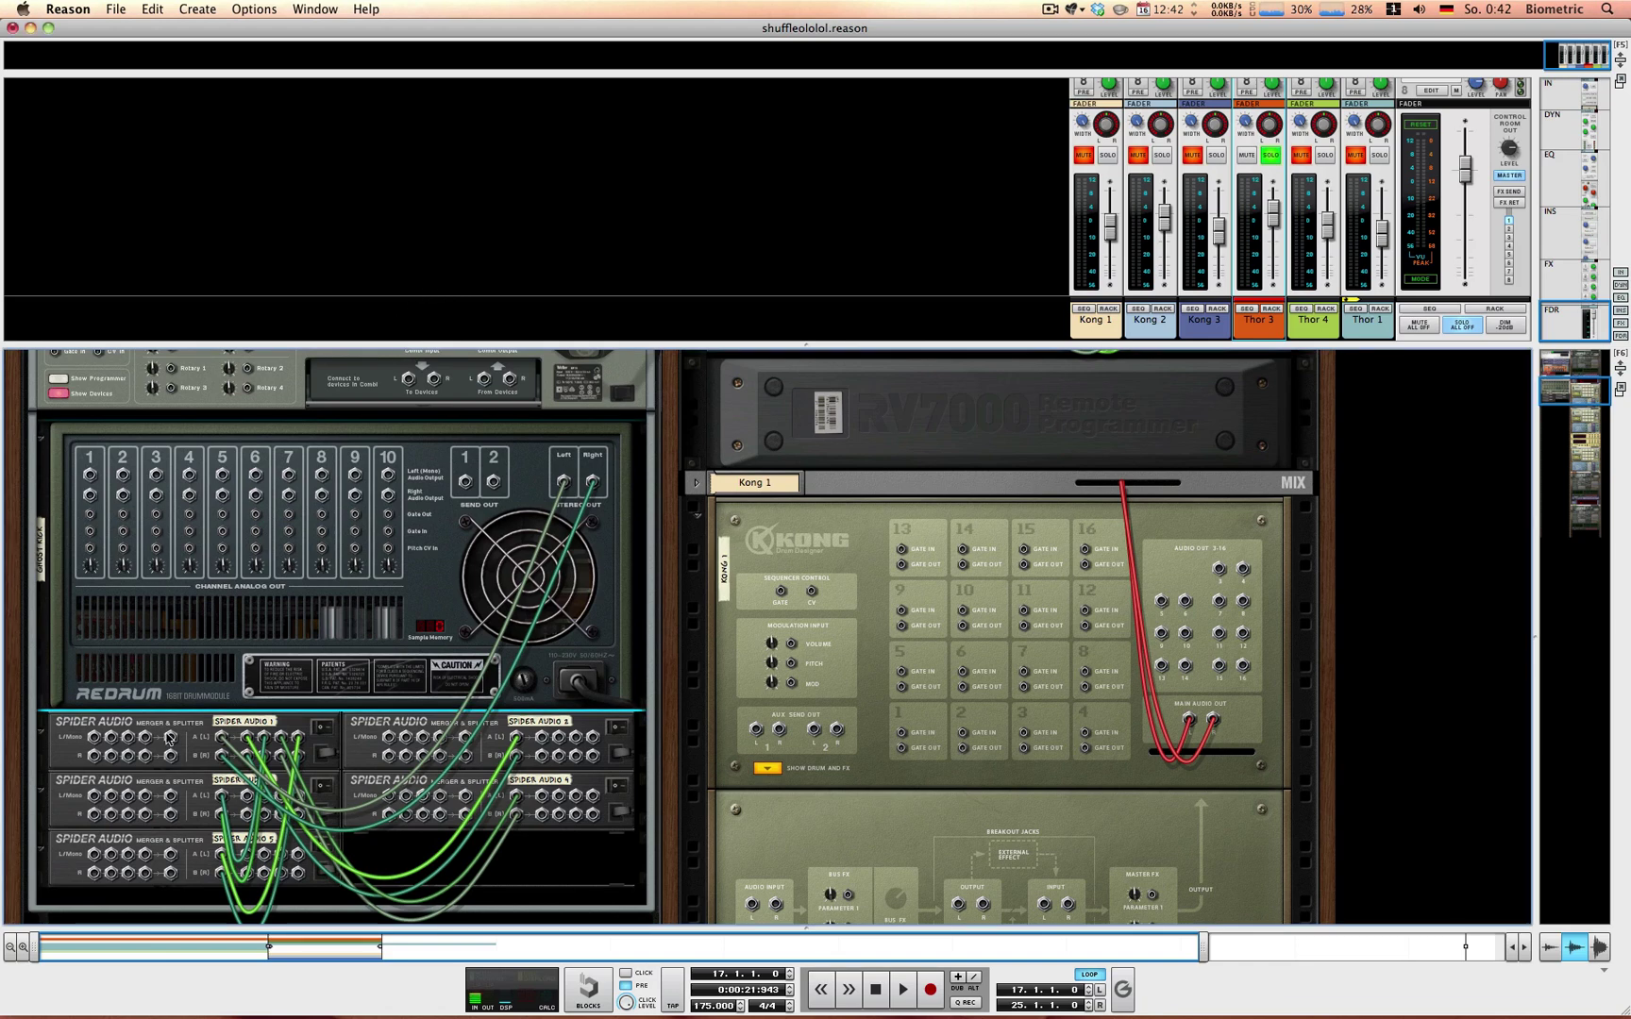
Step: Rename the first Spider Audio 'Distribution' and the second splitter '1'
double_click(247, 723)
type("Sp")
key("BackSpace")
key("BackSpace")
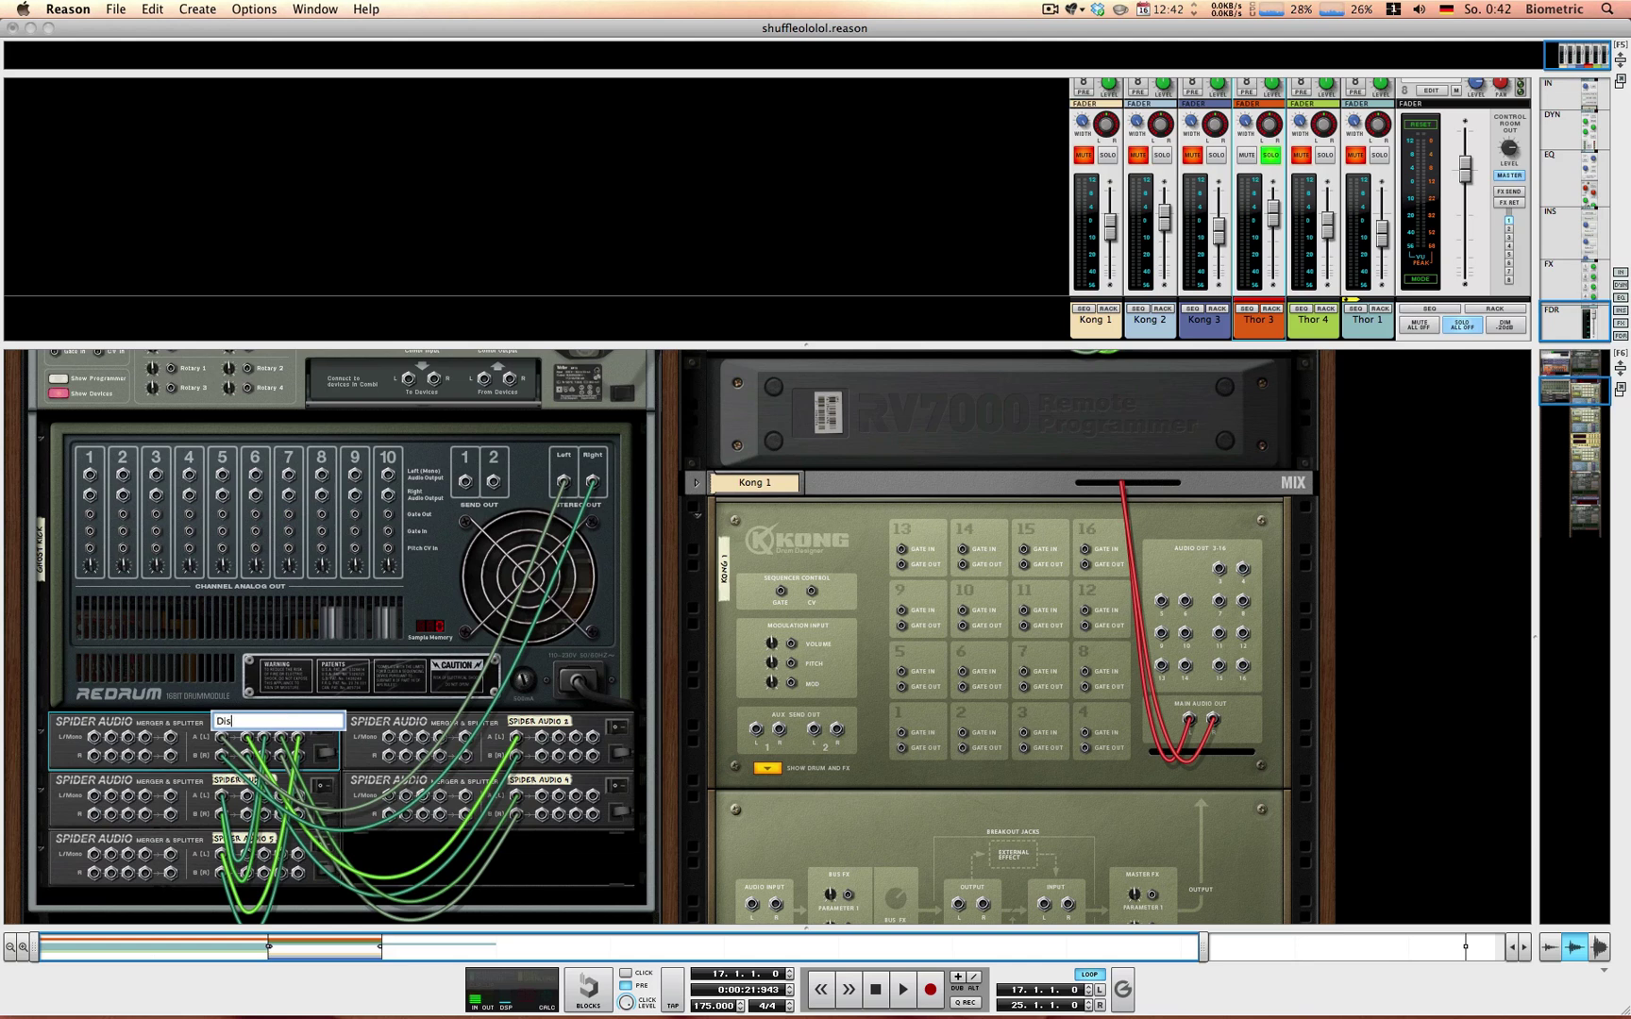
type("Distribution")
key("Tab")
type("1")
key("Return")
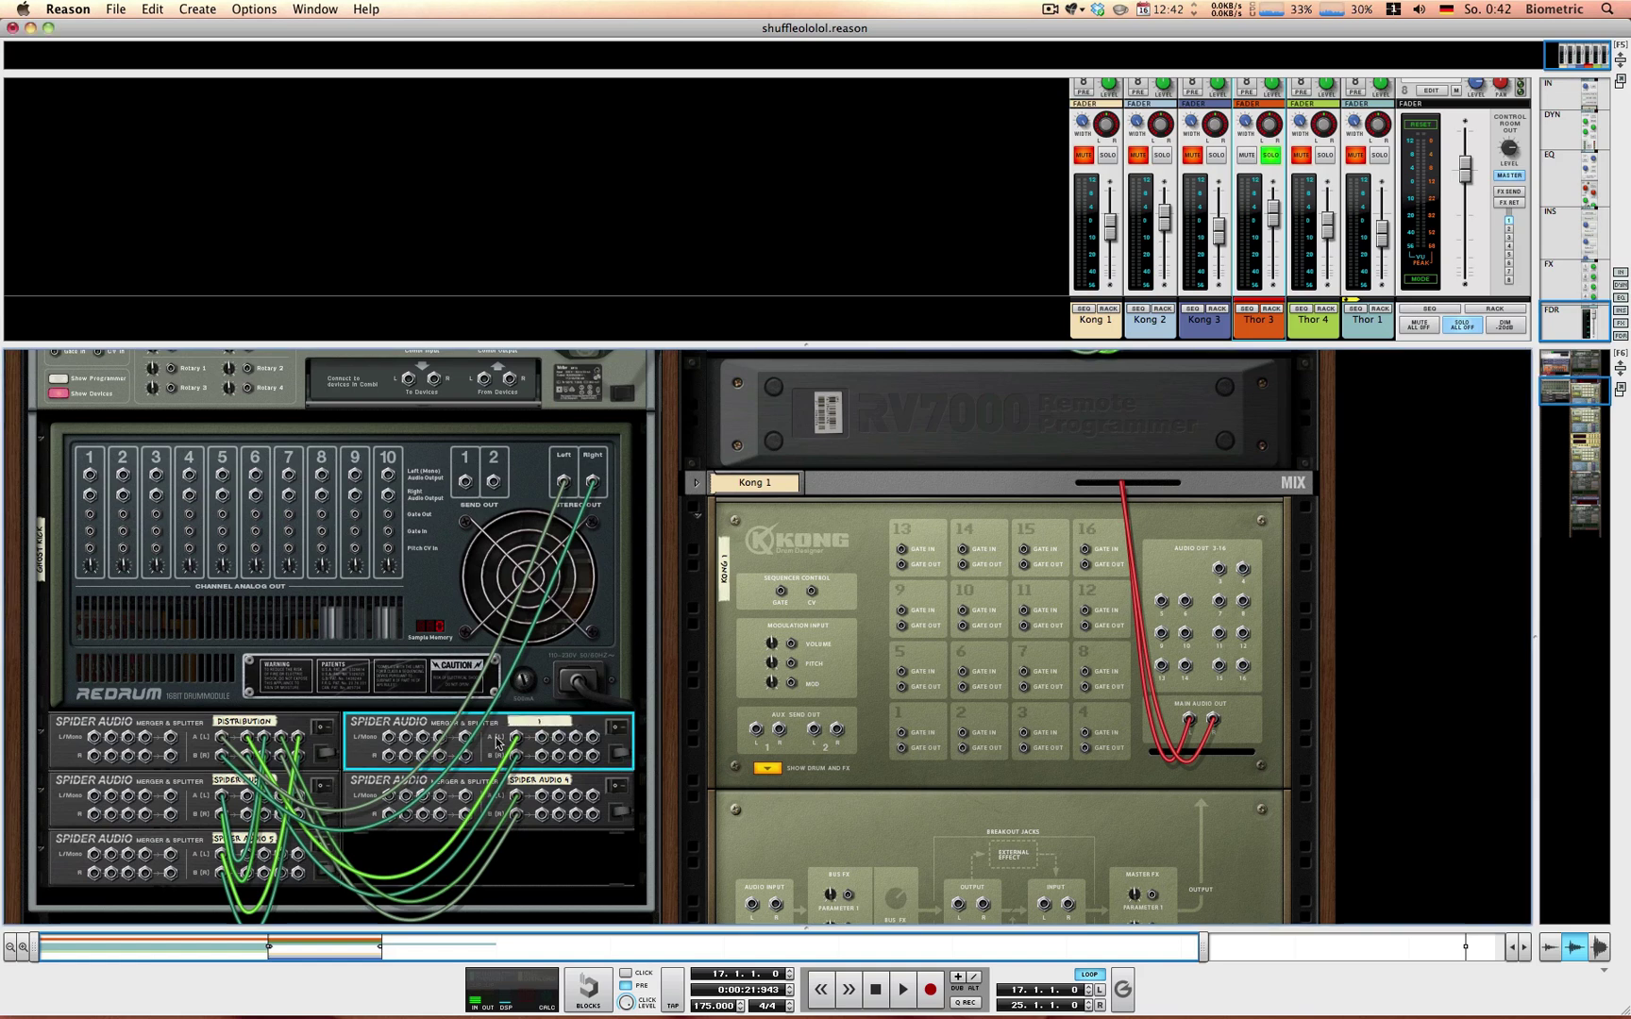
Step: Clear the third splitter's name and label the fourth and fifth splitters '3' and '4'
left_click(225, 782)
double_click(232, 782)
key("BackSpace")
left_click(541, 785)
double_click(546, 781)
type("3")
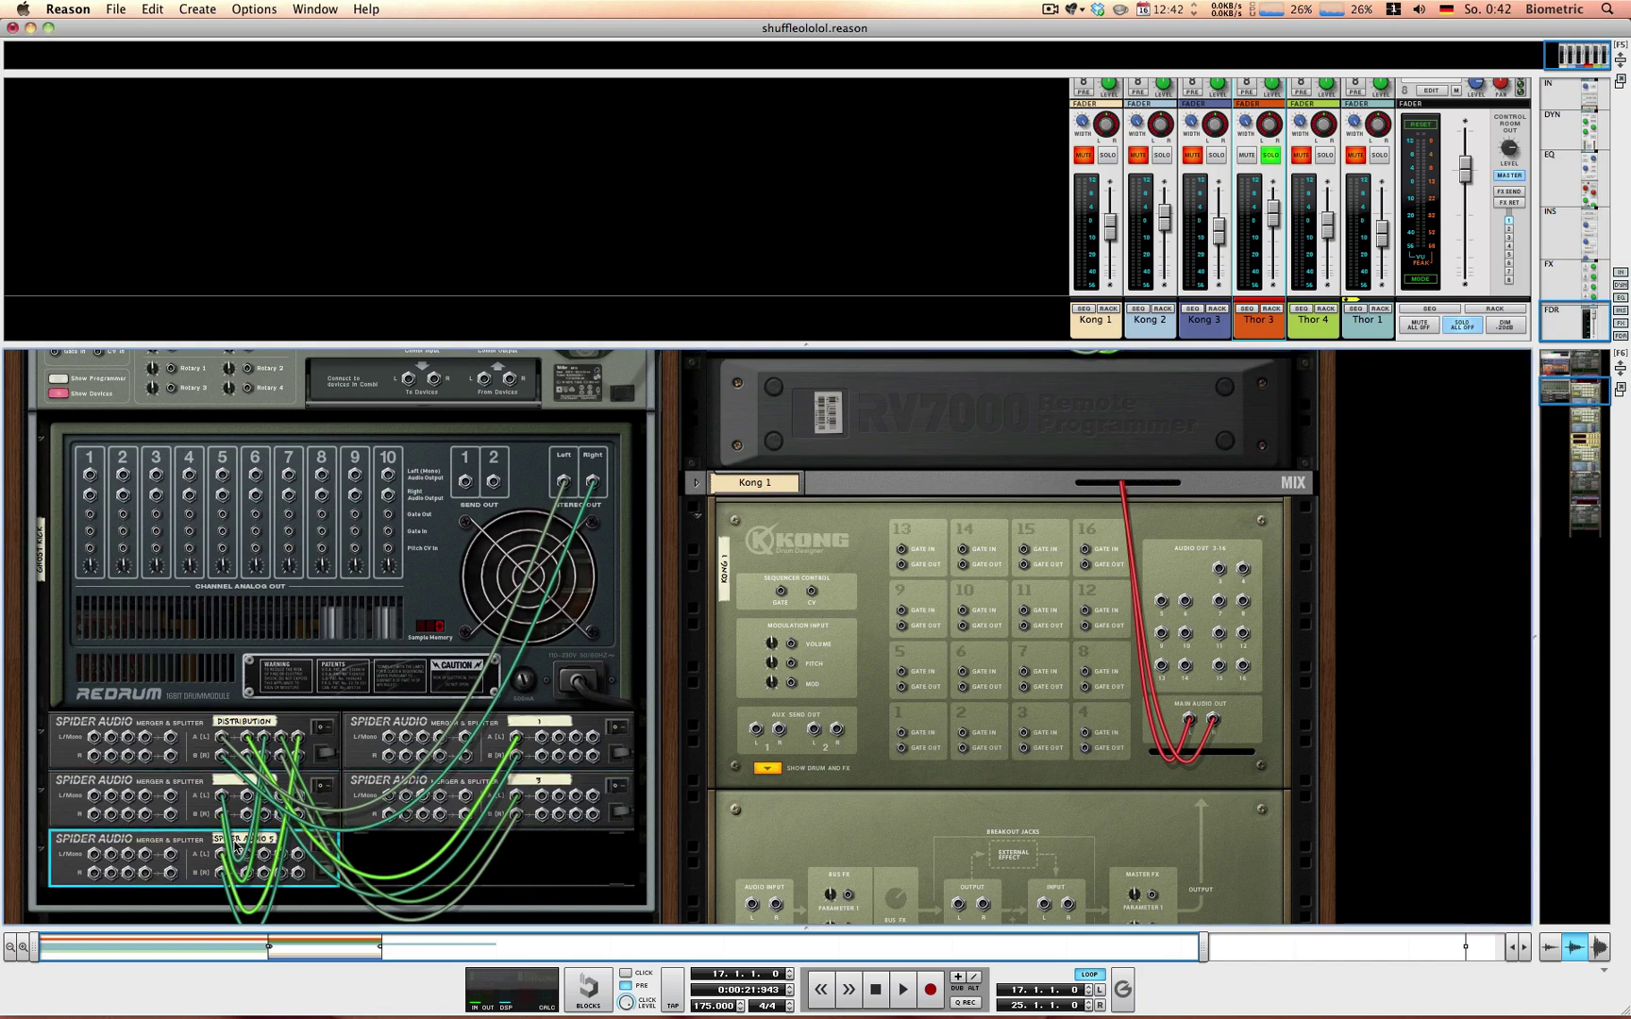
double_click(238, 839)
type("4")
key("Return")
Step: Jump to Thor 3 in the rack from its mixer channel and expand its folded mix channel panel
left_click(1265, 314)
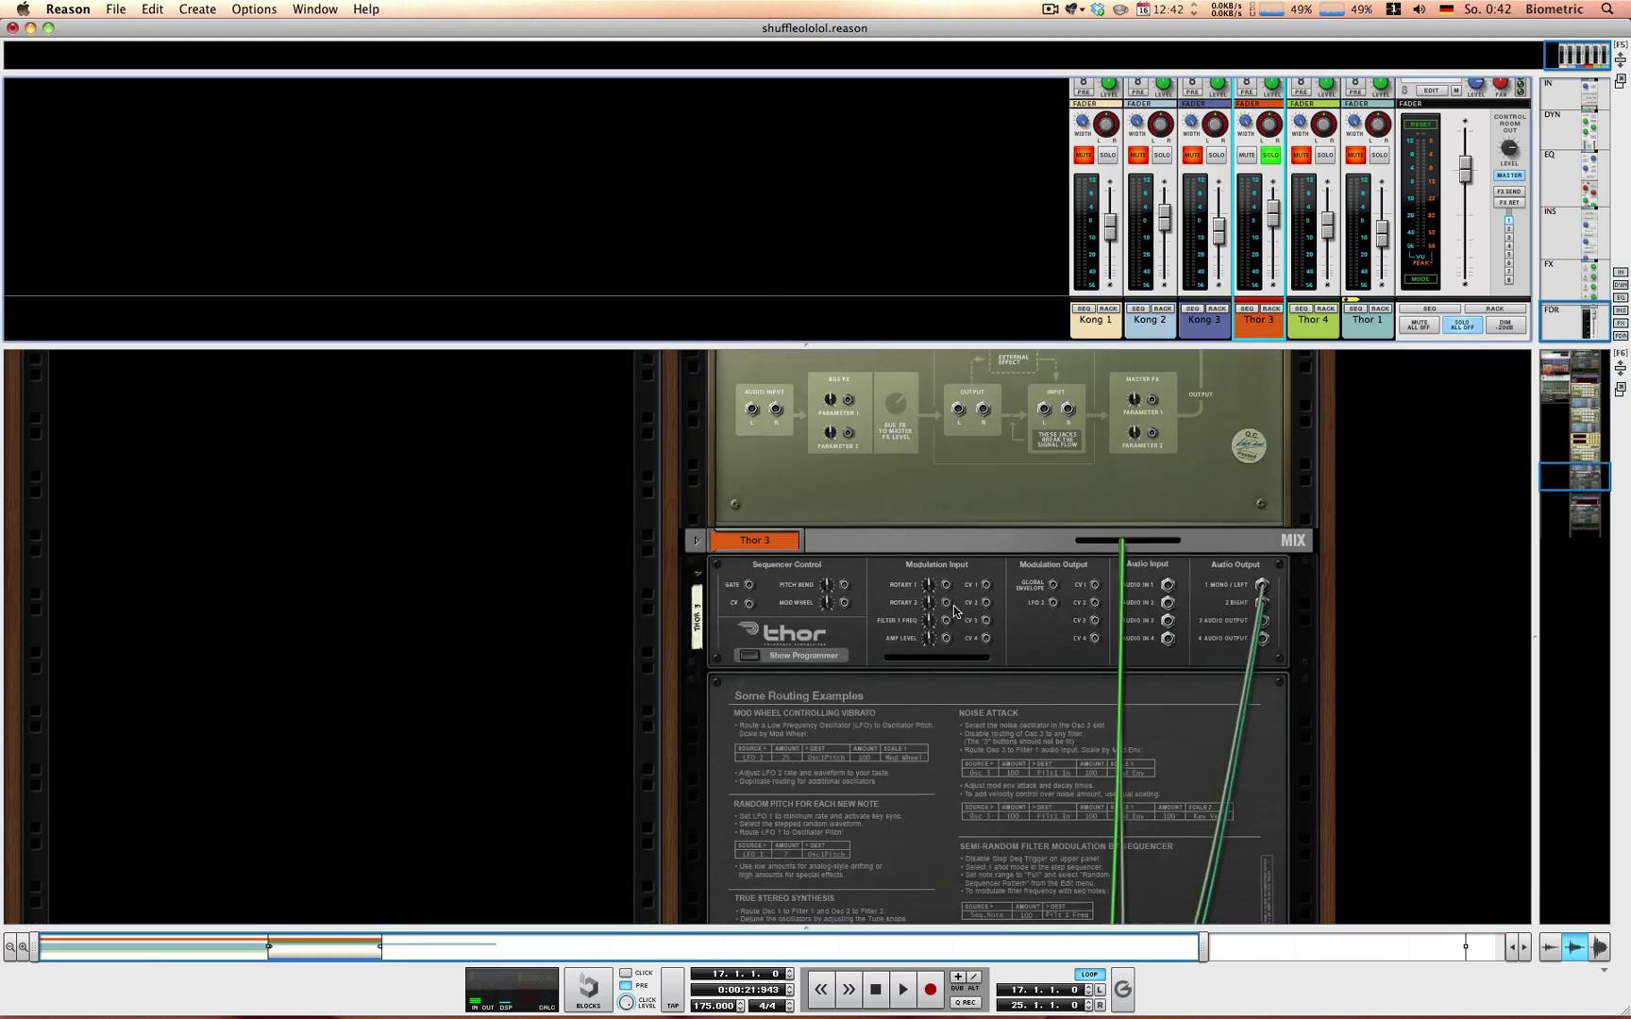
left_click(692, 543)
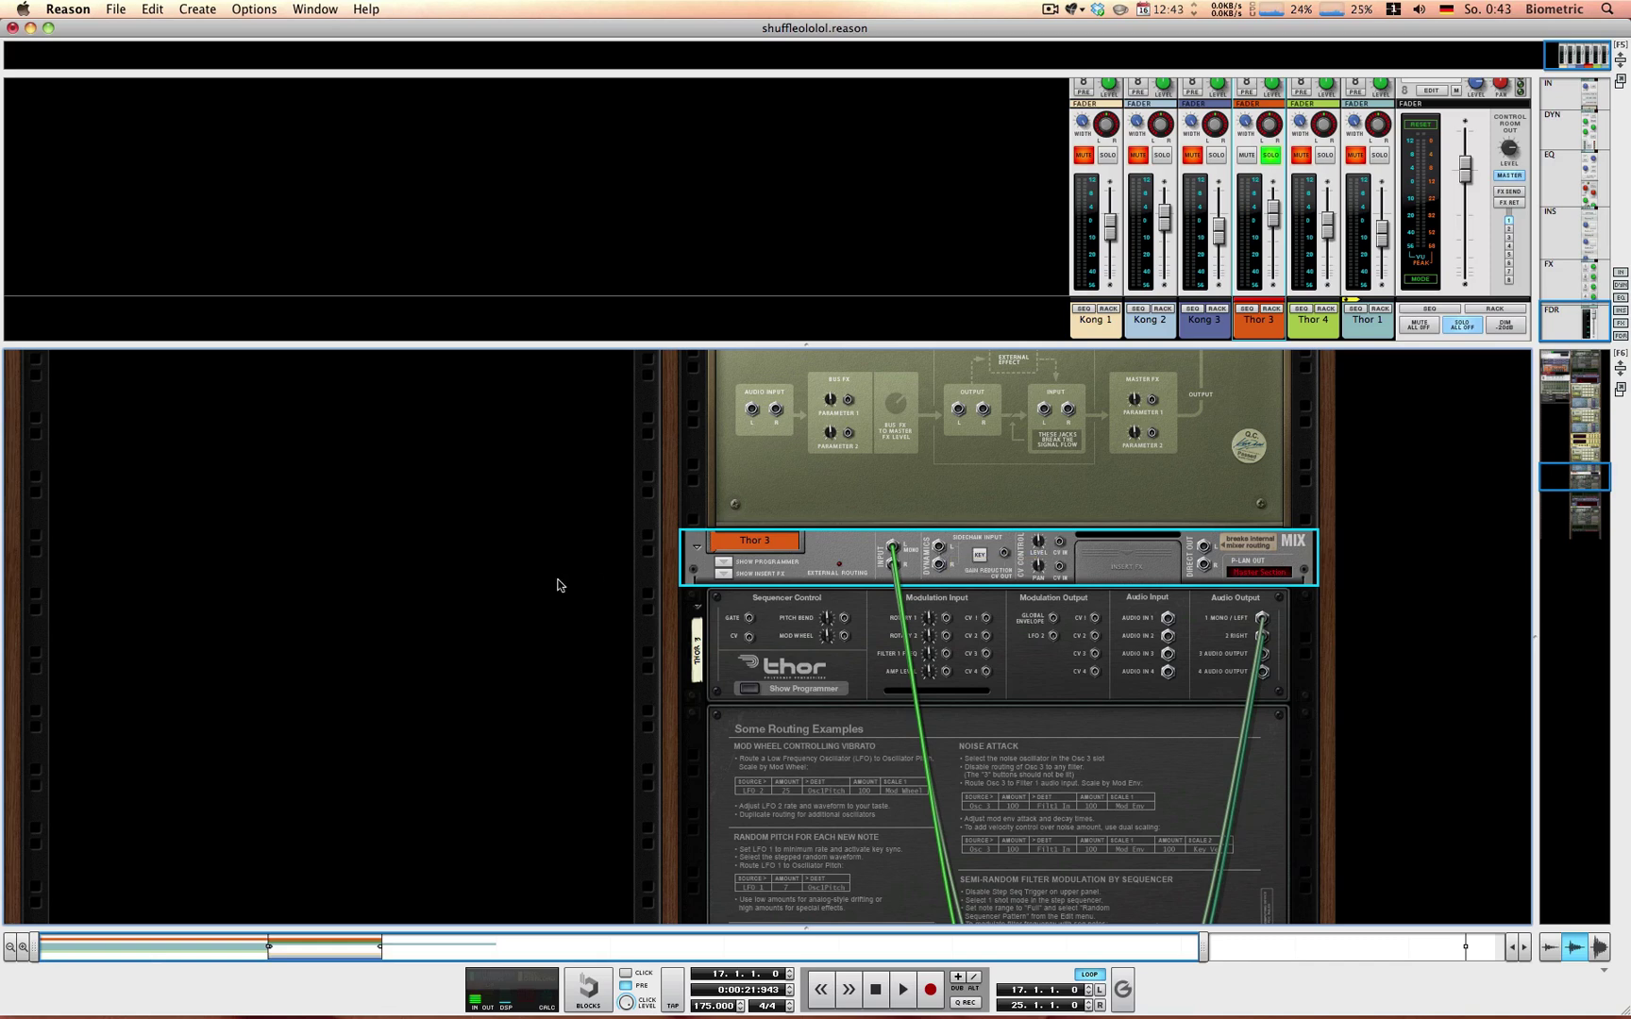
scroll(535, 572, "up", 15)
scroll(428, 548, "down", 5)
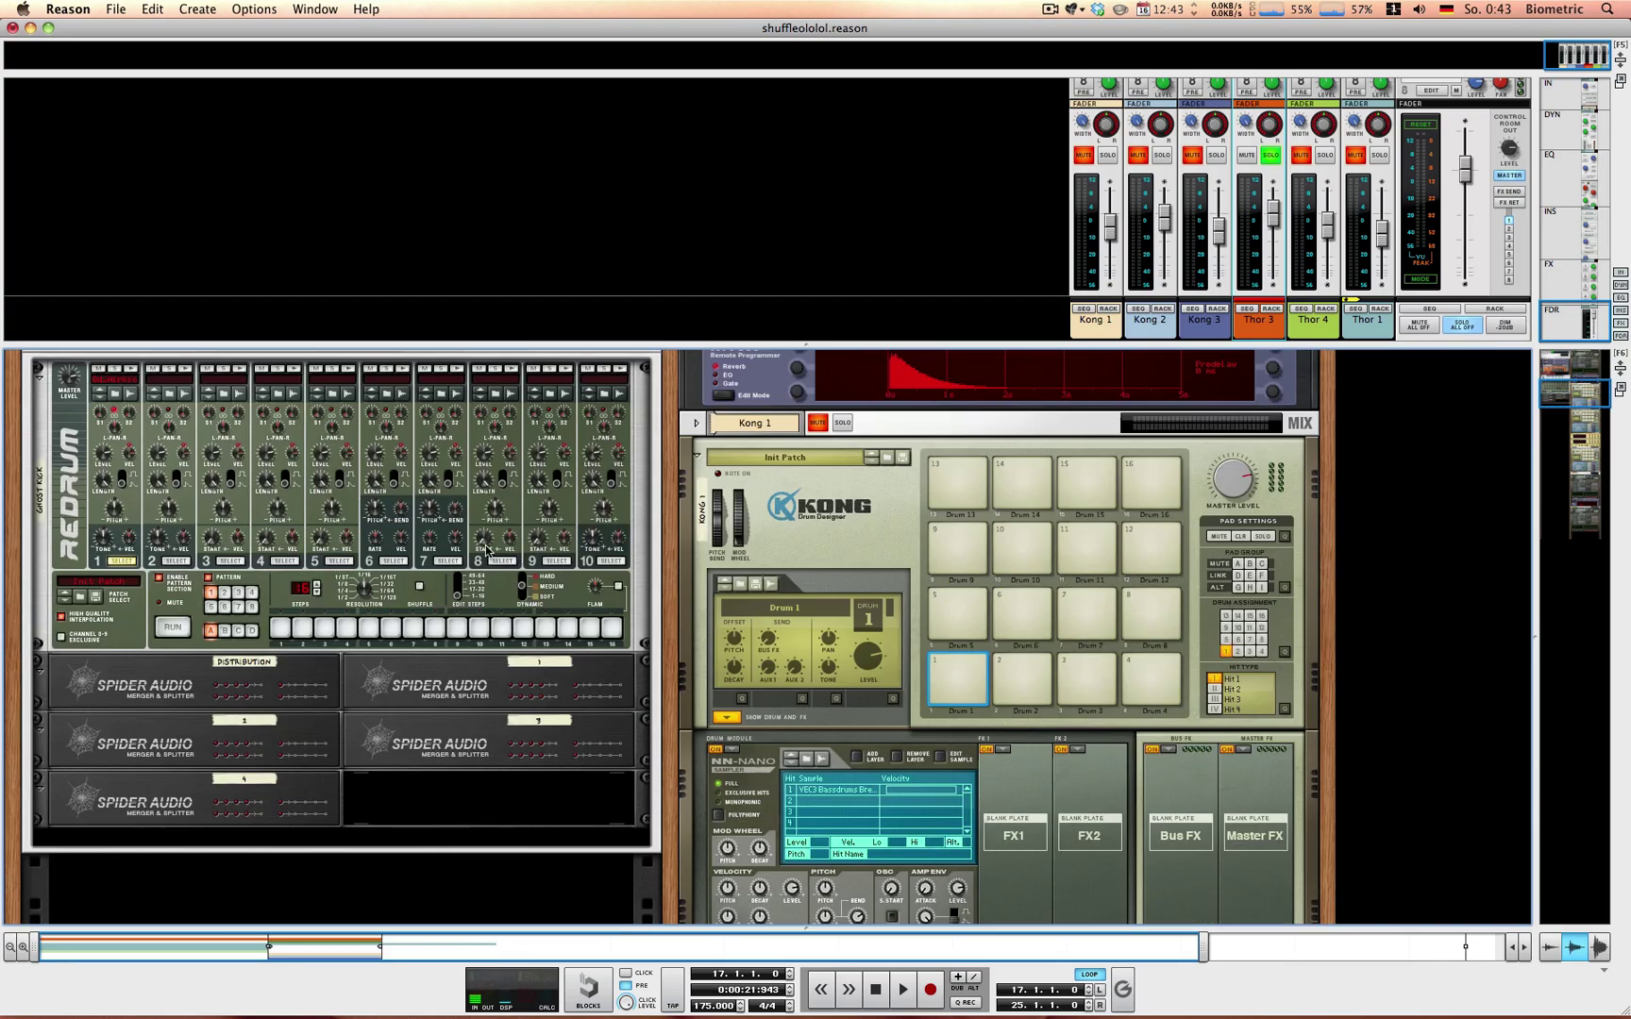
Step: Create a sequencer track for Ghost Kick and briefly audition Kong 3 solo
right_click(114, 630)
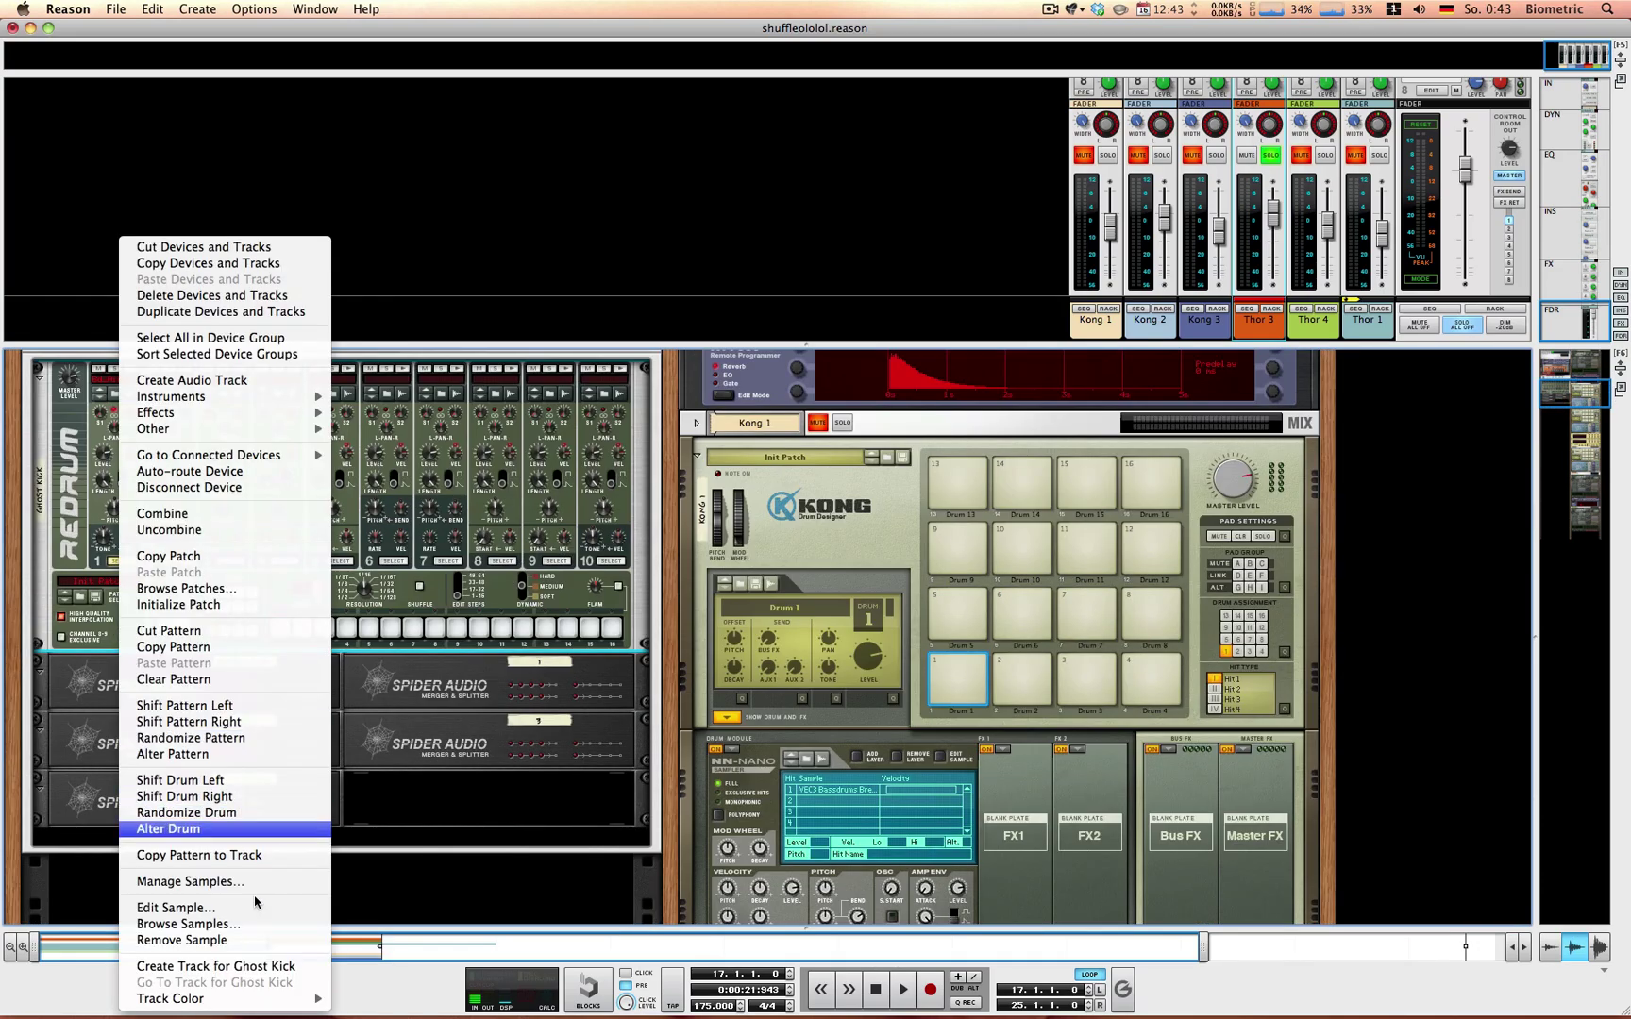
left_click(278, 968)
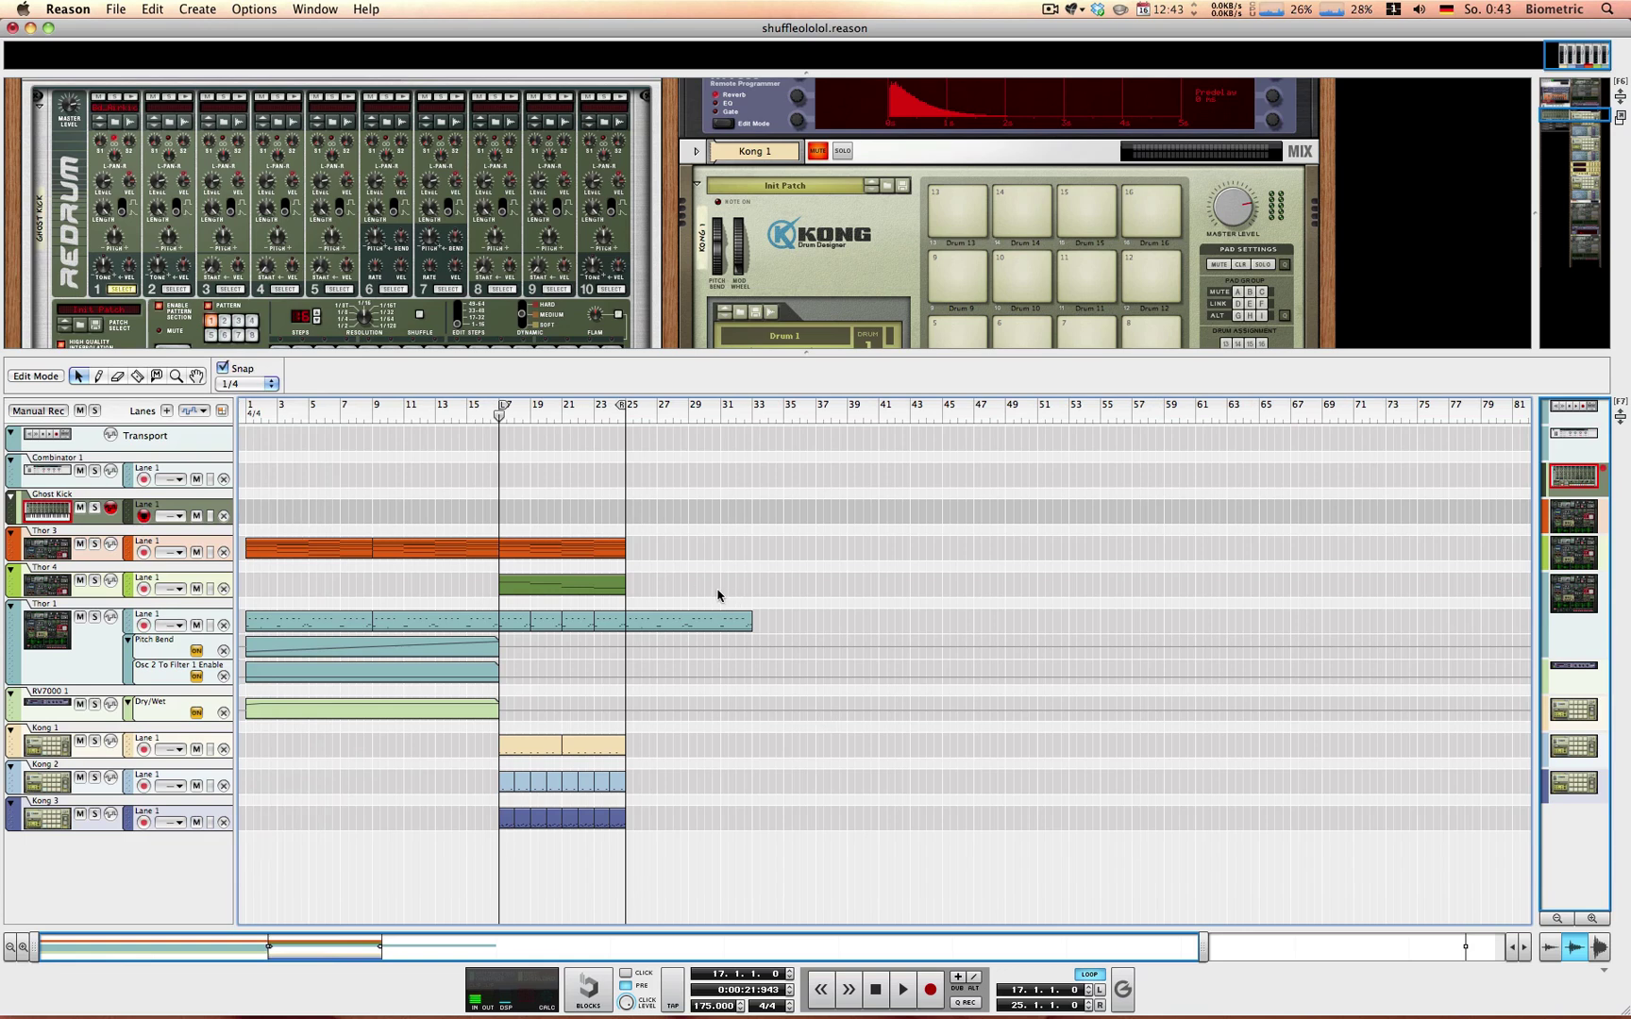
left_click(97, 817)
key("space")
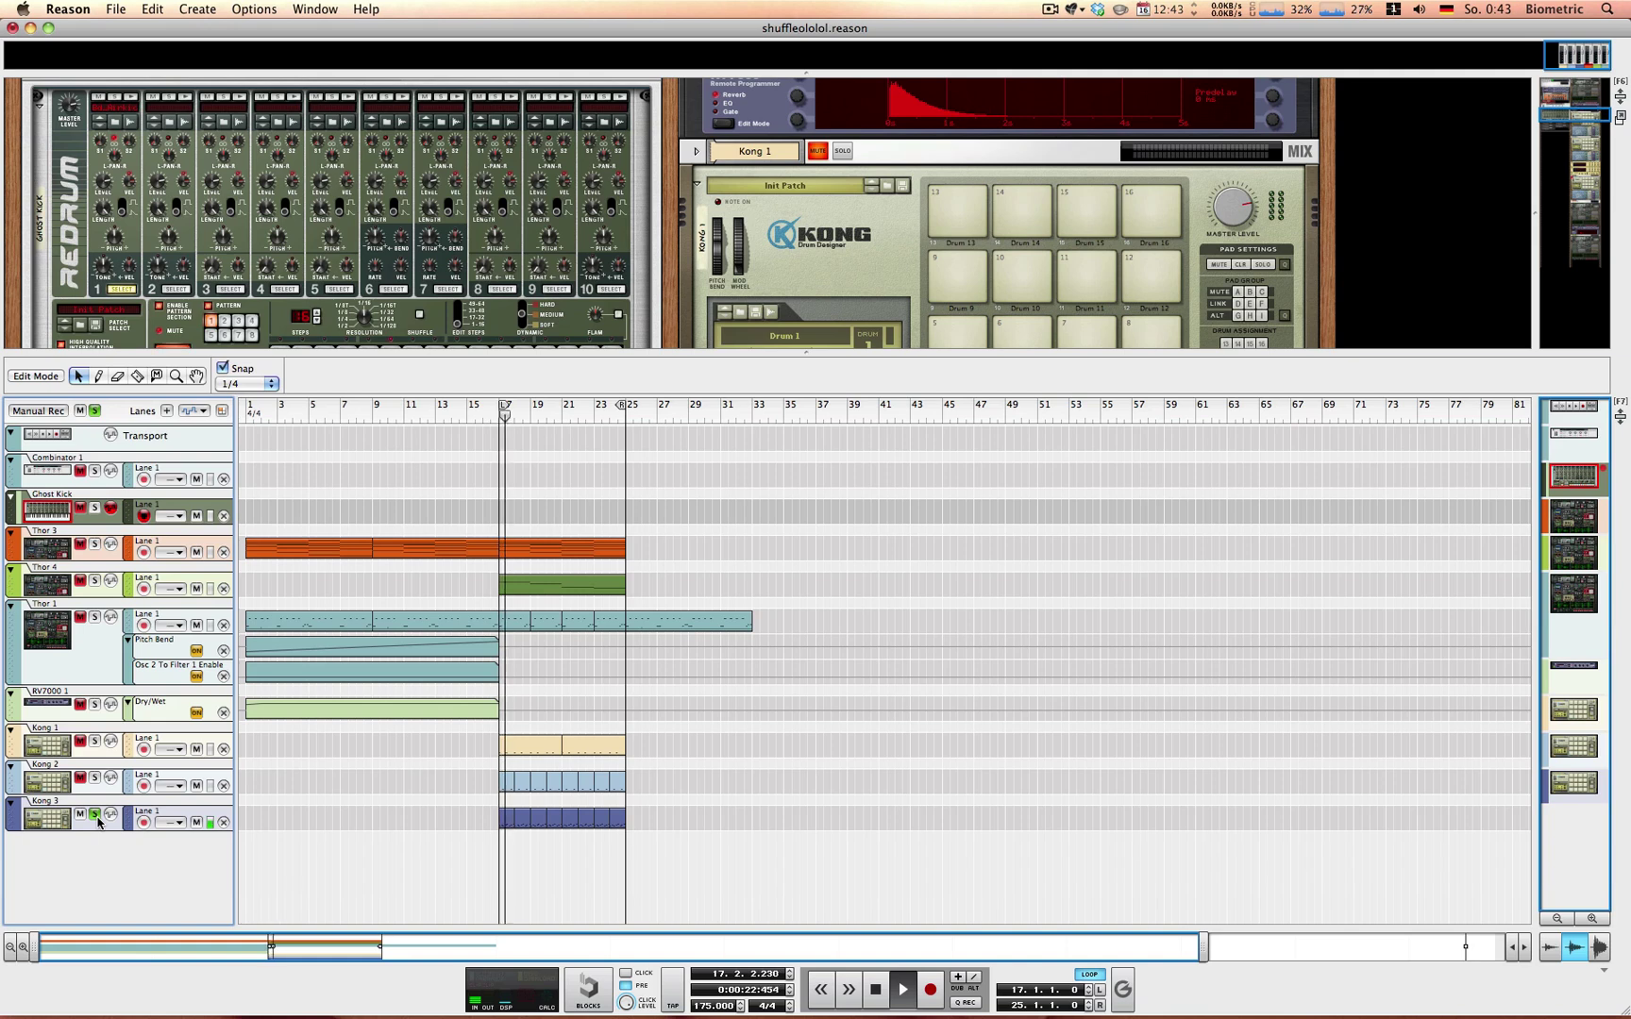
key("space")
Step: With the mixer shown, audition Kong 1 and Kong 2 solo from bar 17, then solo Ghost Kick
key("F5")
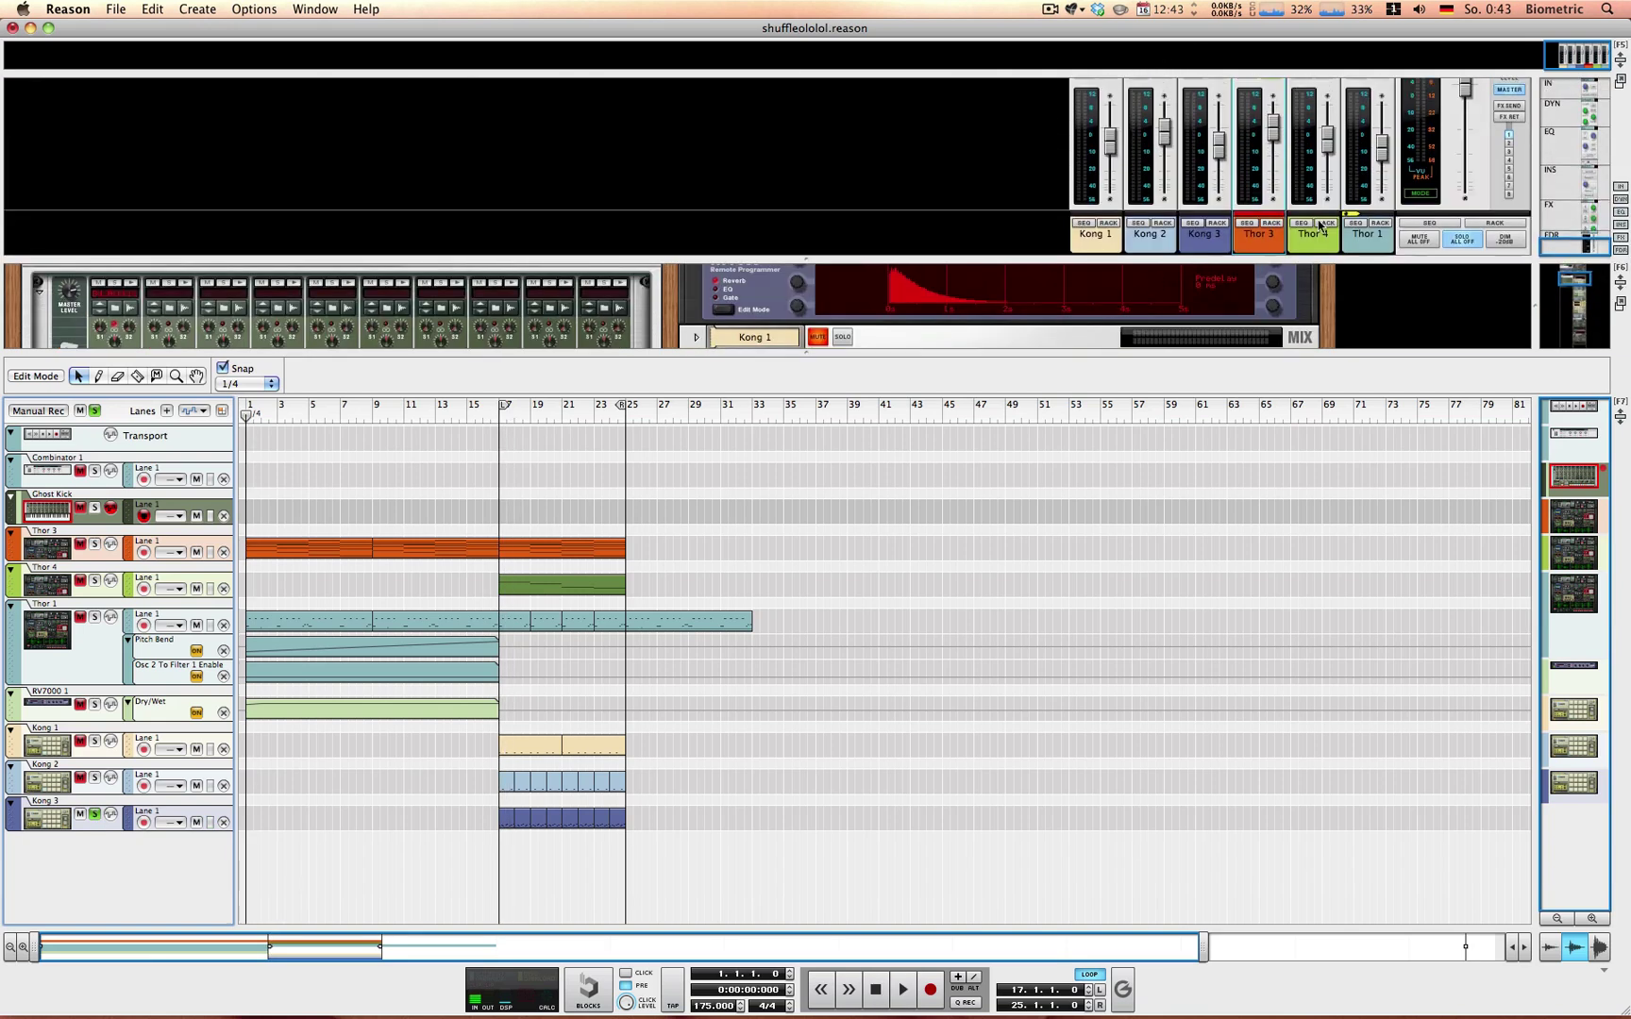
key("space")
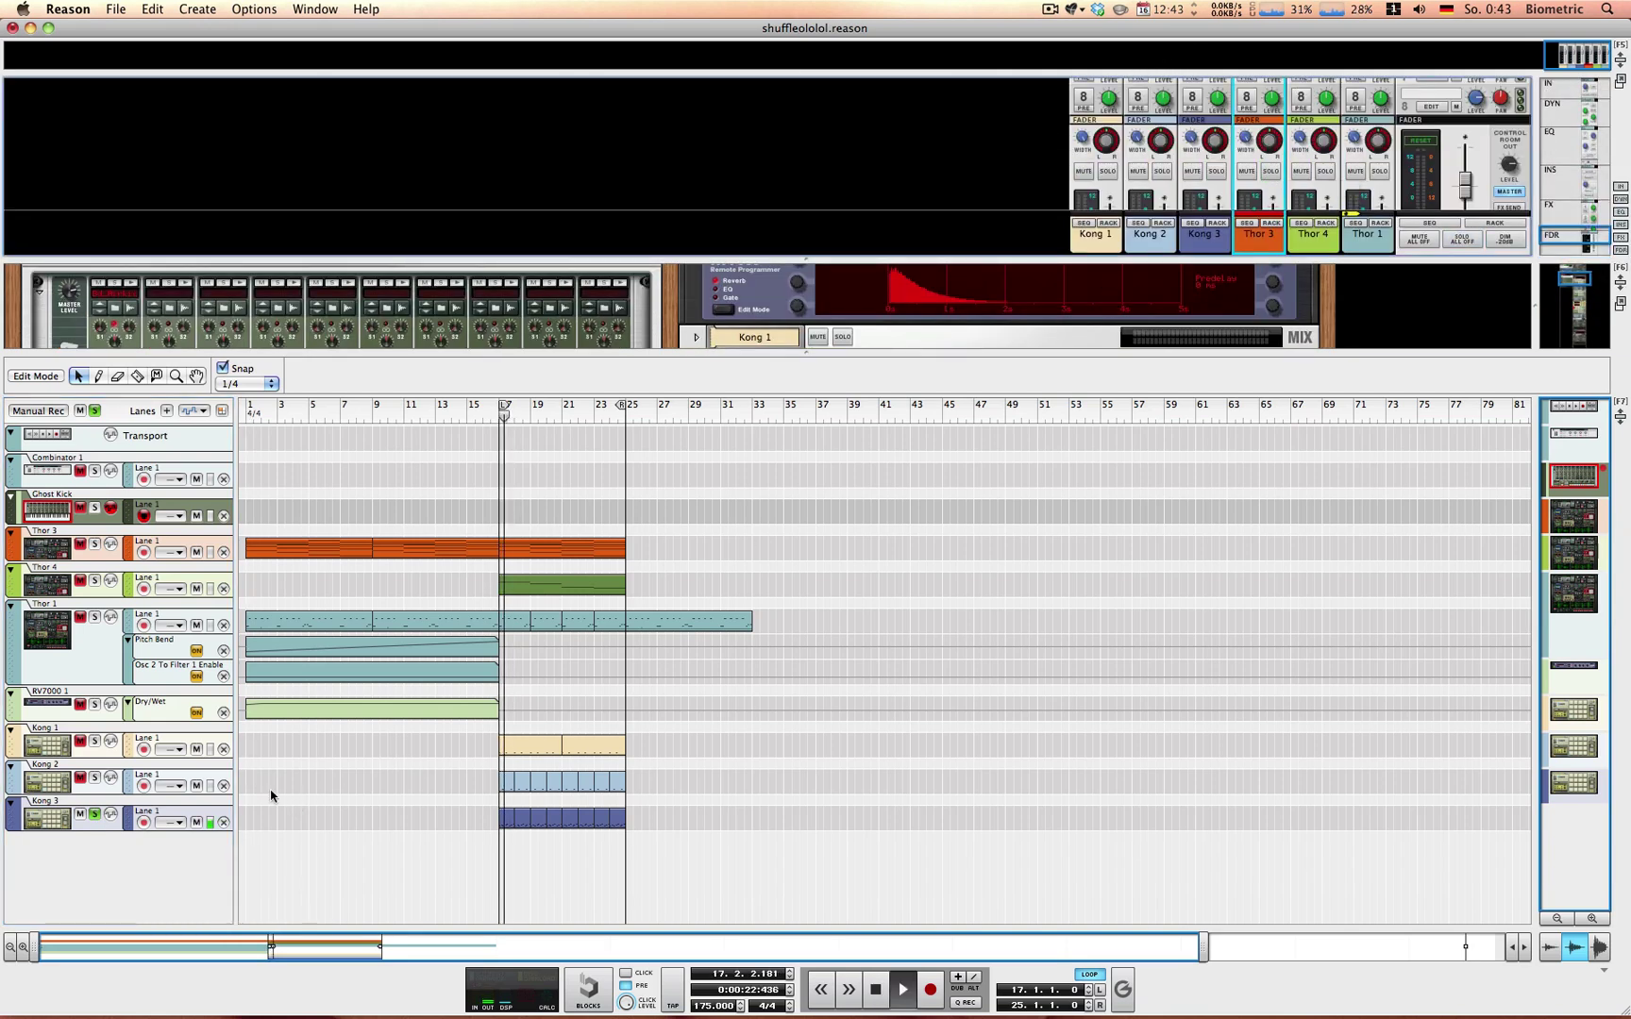
key("space")
left_click(94, 817)
left_click(94, 742)
key("space")
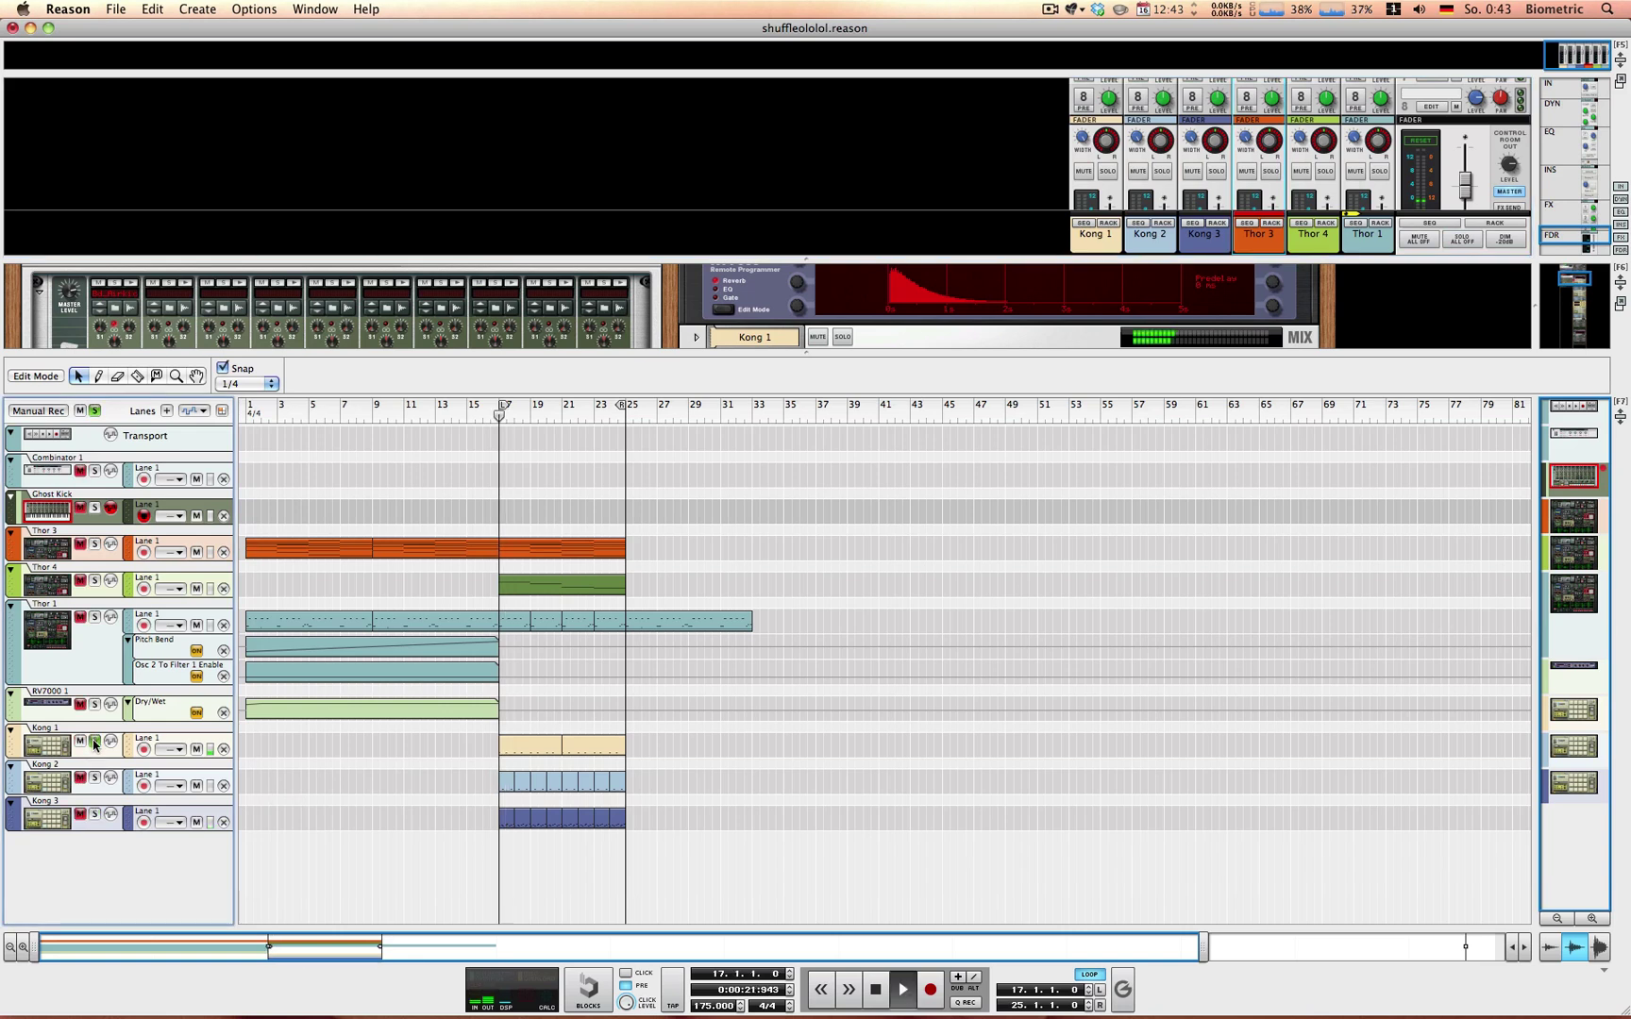
left_click(96, 777)
left_click(95, 778)
left_click(95, 508)
key("space")
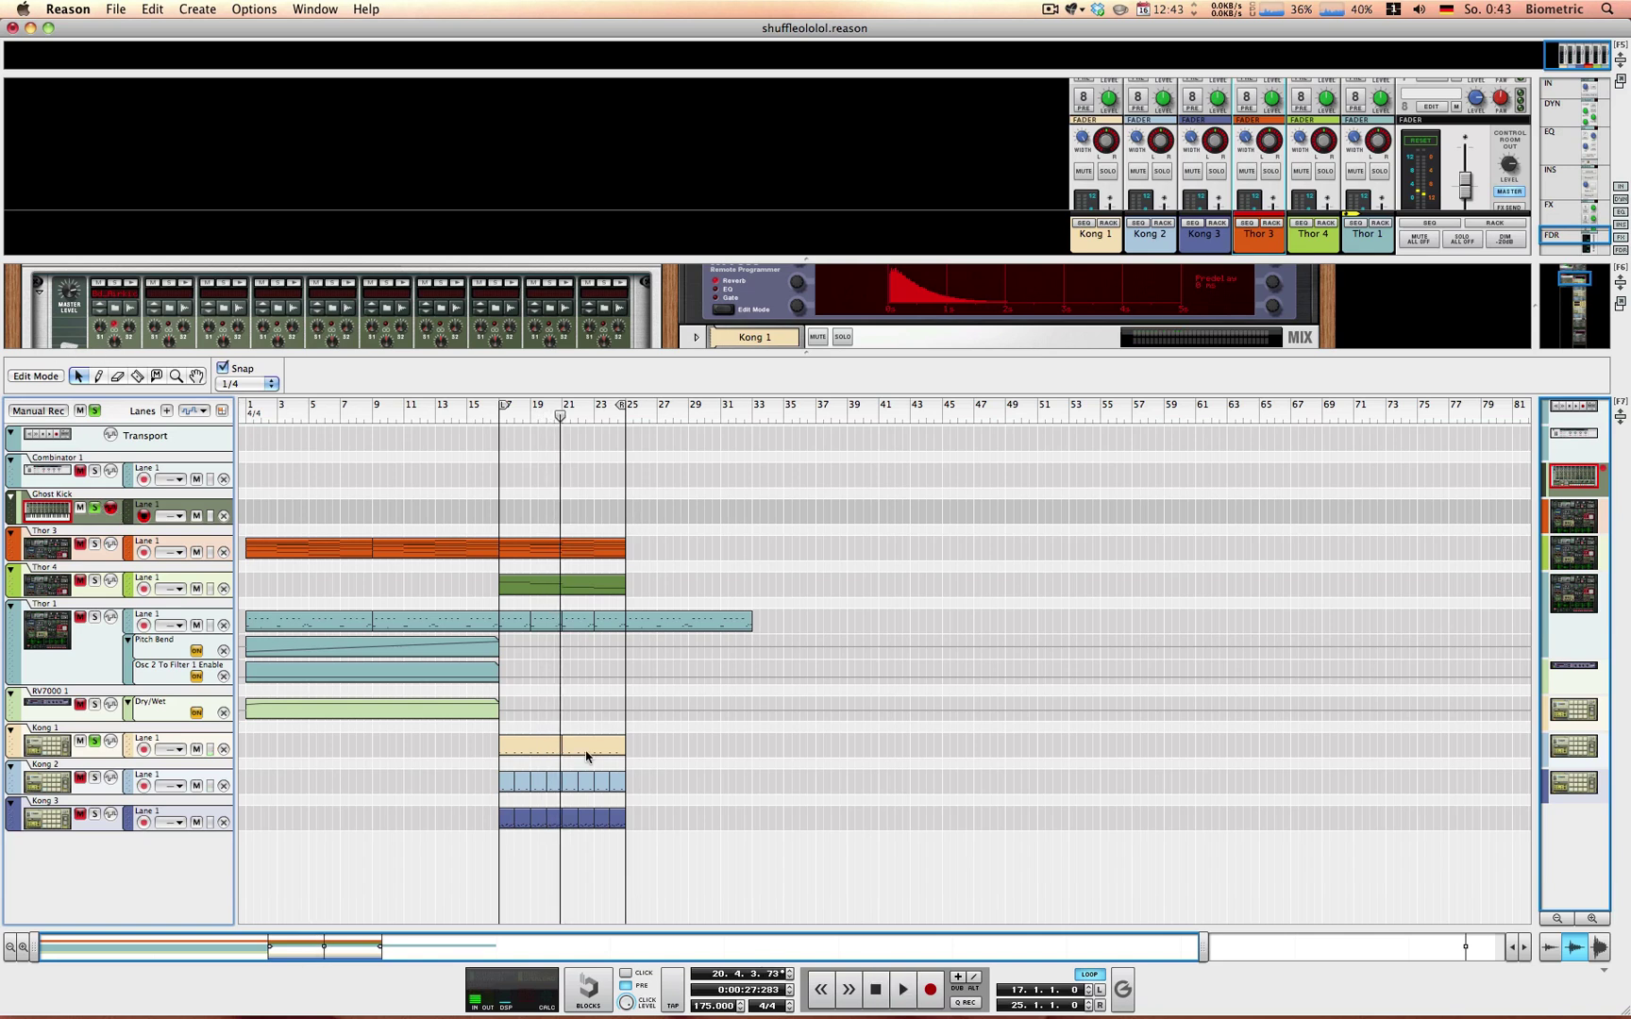
Step: Copy Kong 1's two clips into the Ghost Kick lane at bars 17–25 and select both
left_click_drag(585, 748, 564, 521)
left_click(726, 550)
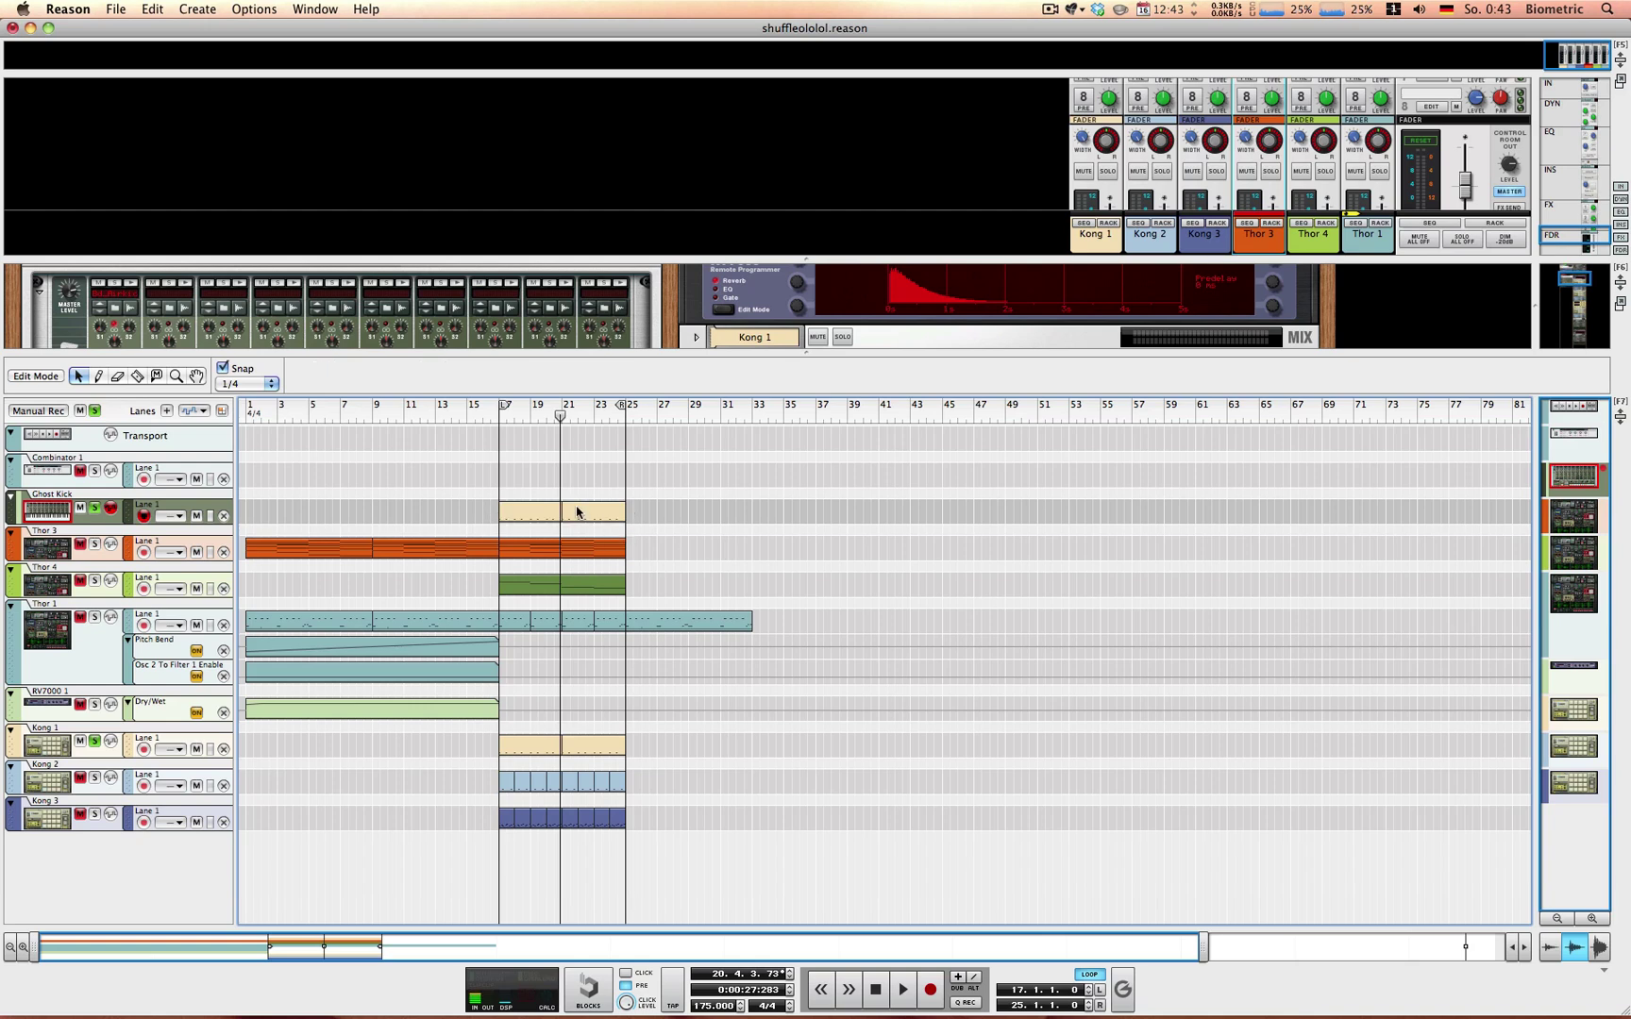
left_click_drag(442, 506, 564, 510)
Step: Join the two Ghost Kick clips into a single clip
right_click(564, 510)
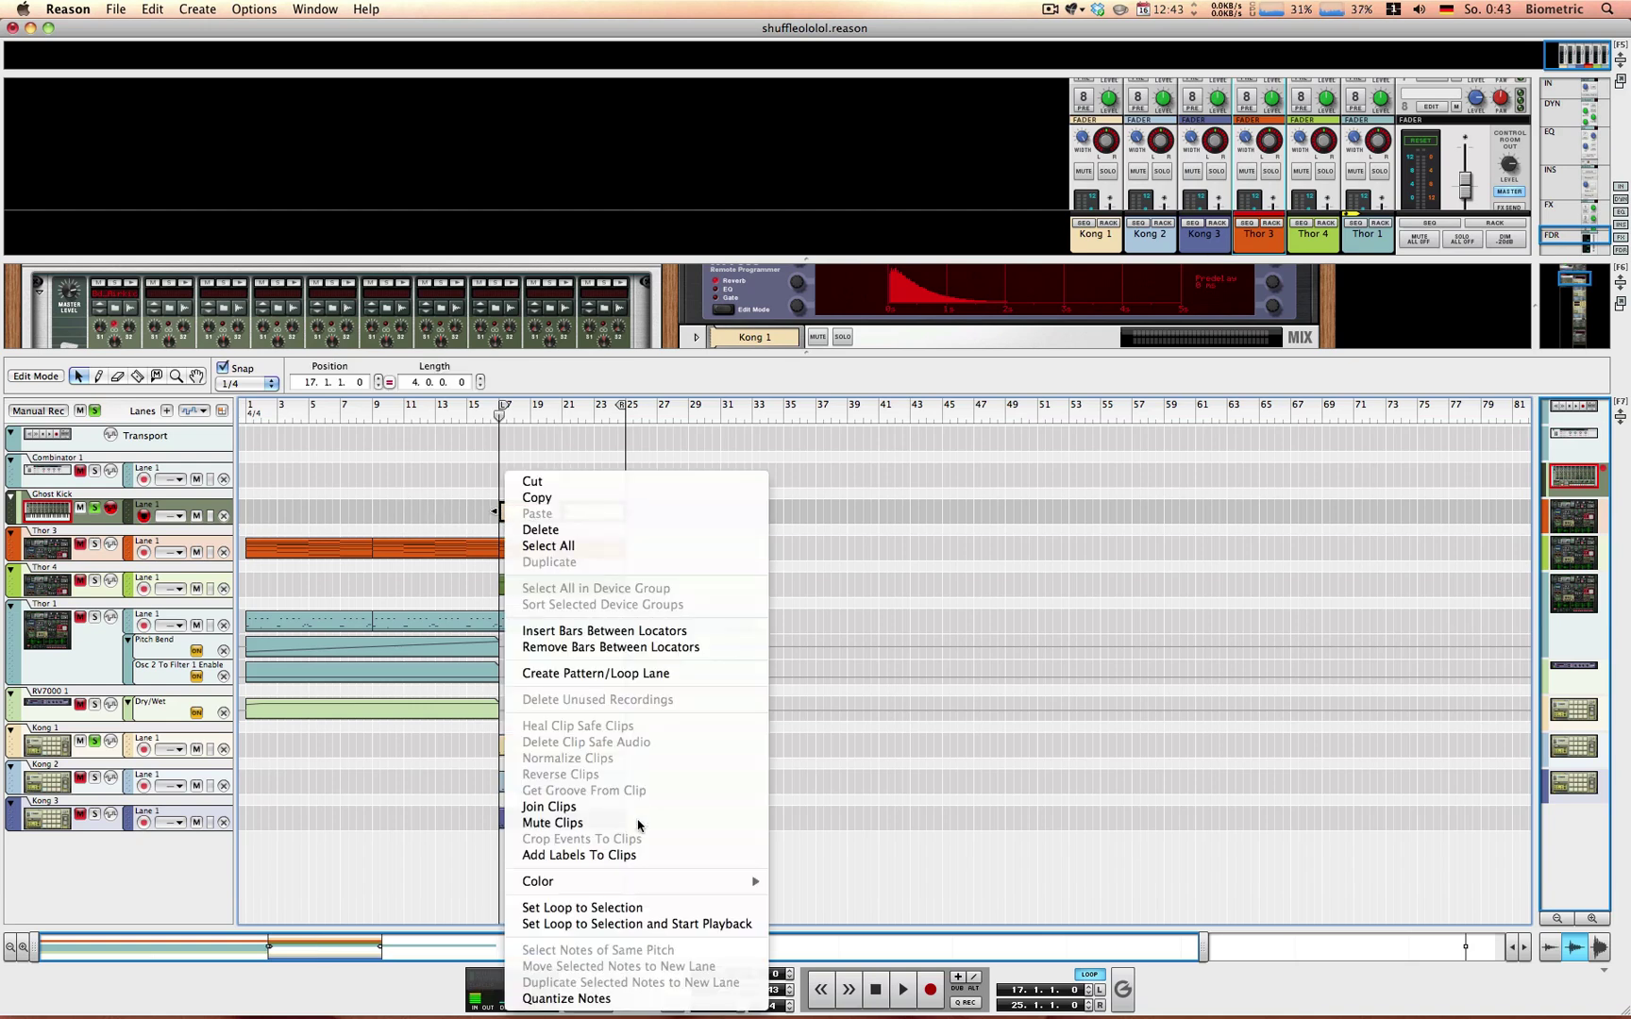
left_click(572, 814)
left_click(412, 752)
Step: Inspect the Kong 1 clip's drum notes, select the Ghost Kick clip, and return to the full arrangement
left_click(525, 760)
double_click(523, 760)
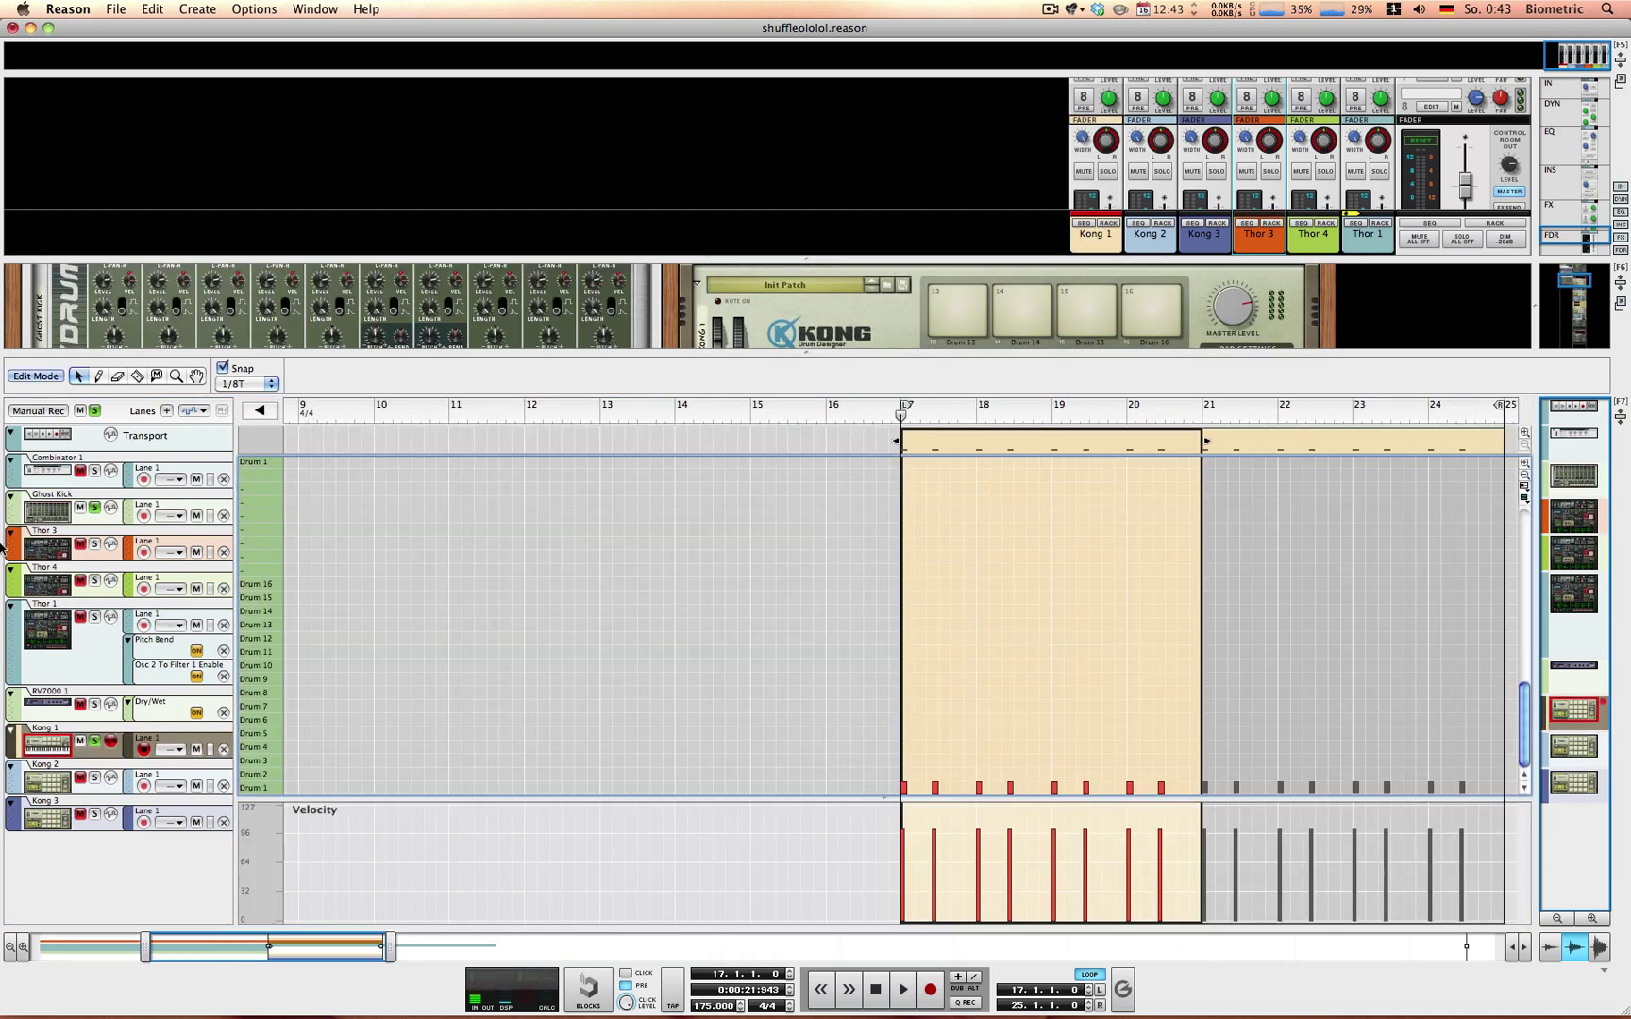
left_click(49, 511)
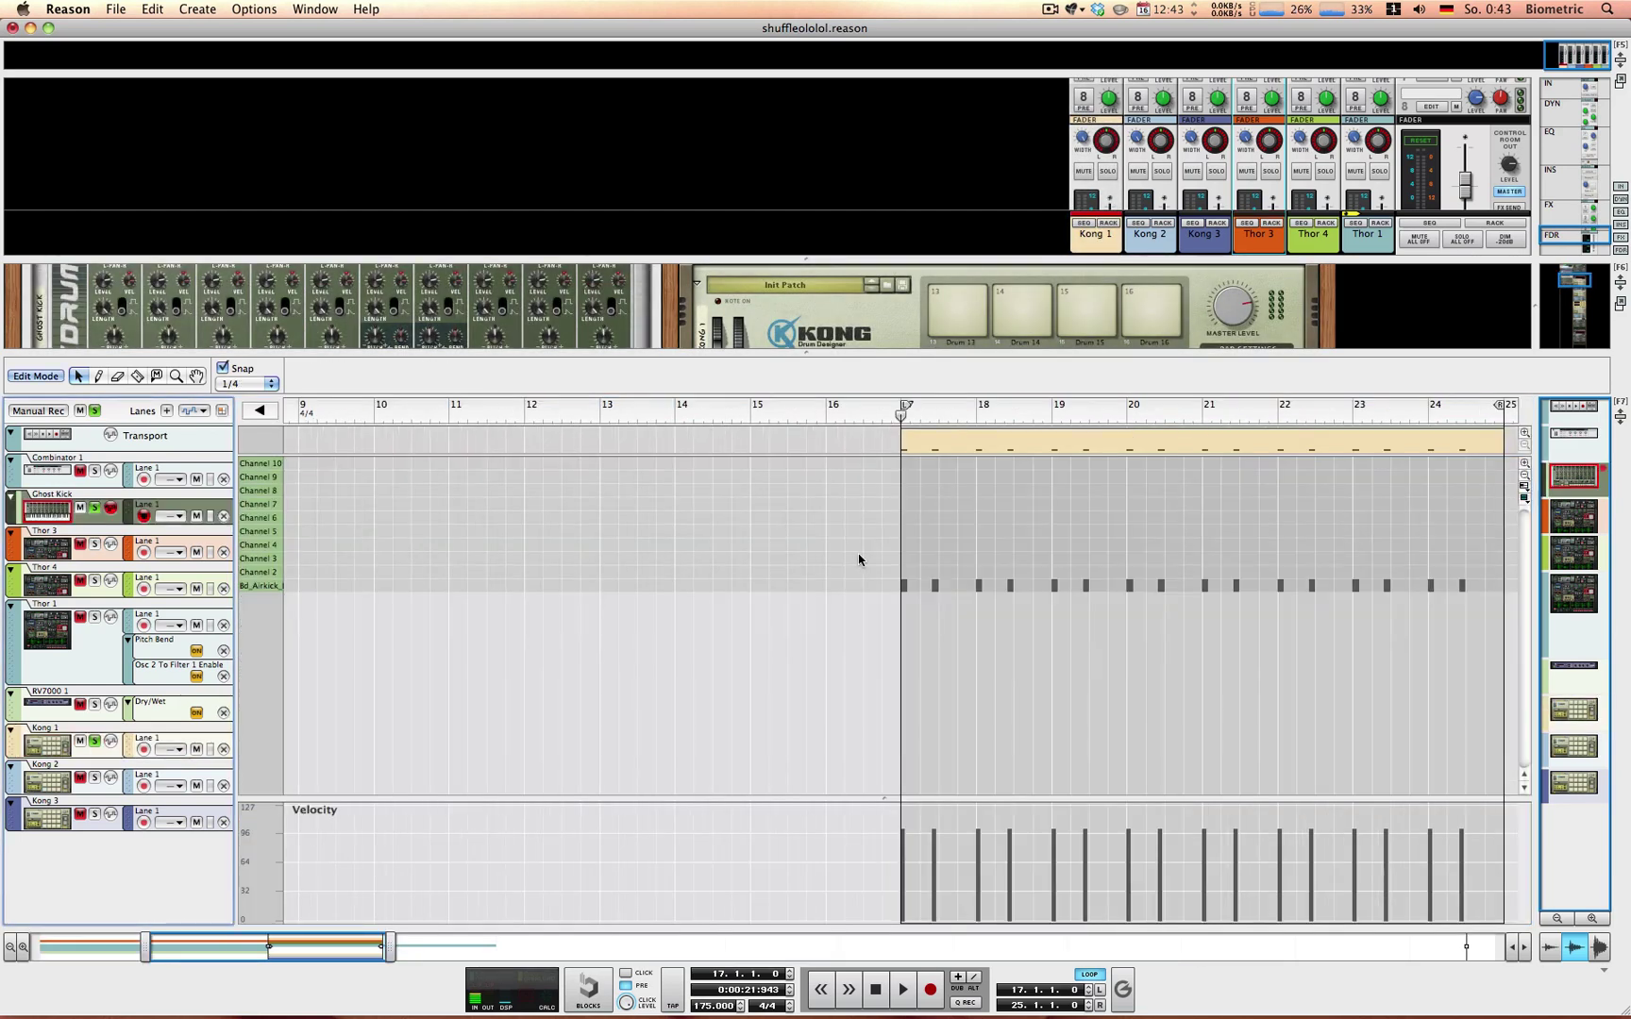
left_click(255, 585)
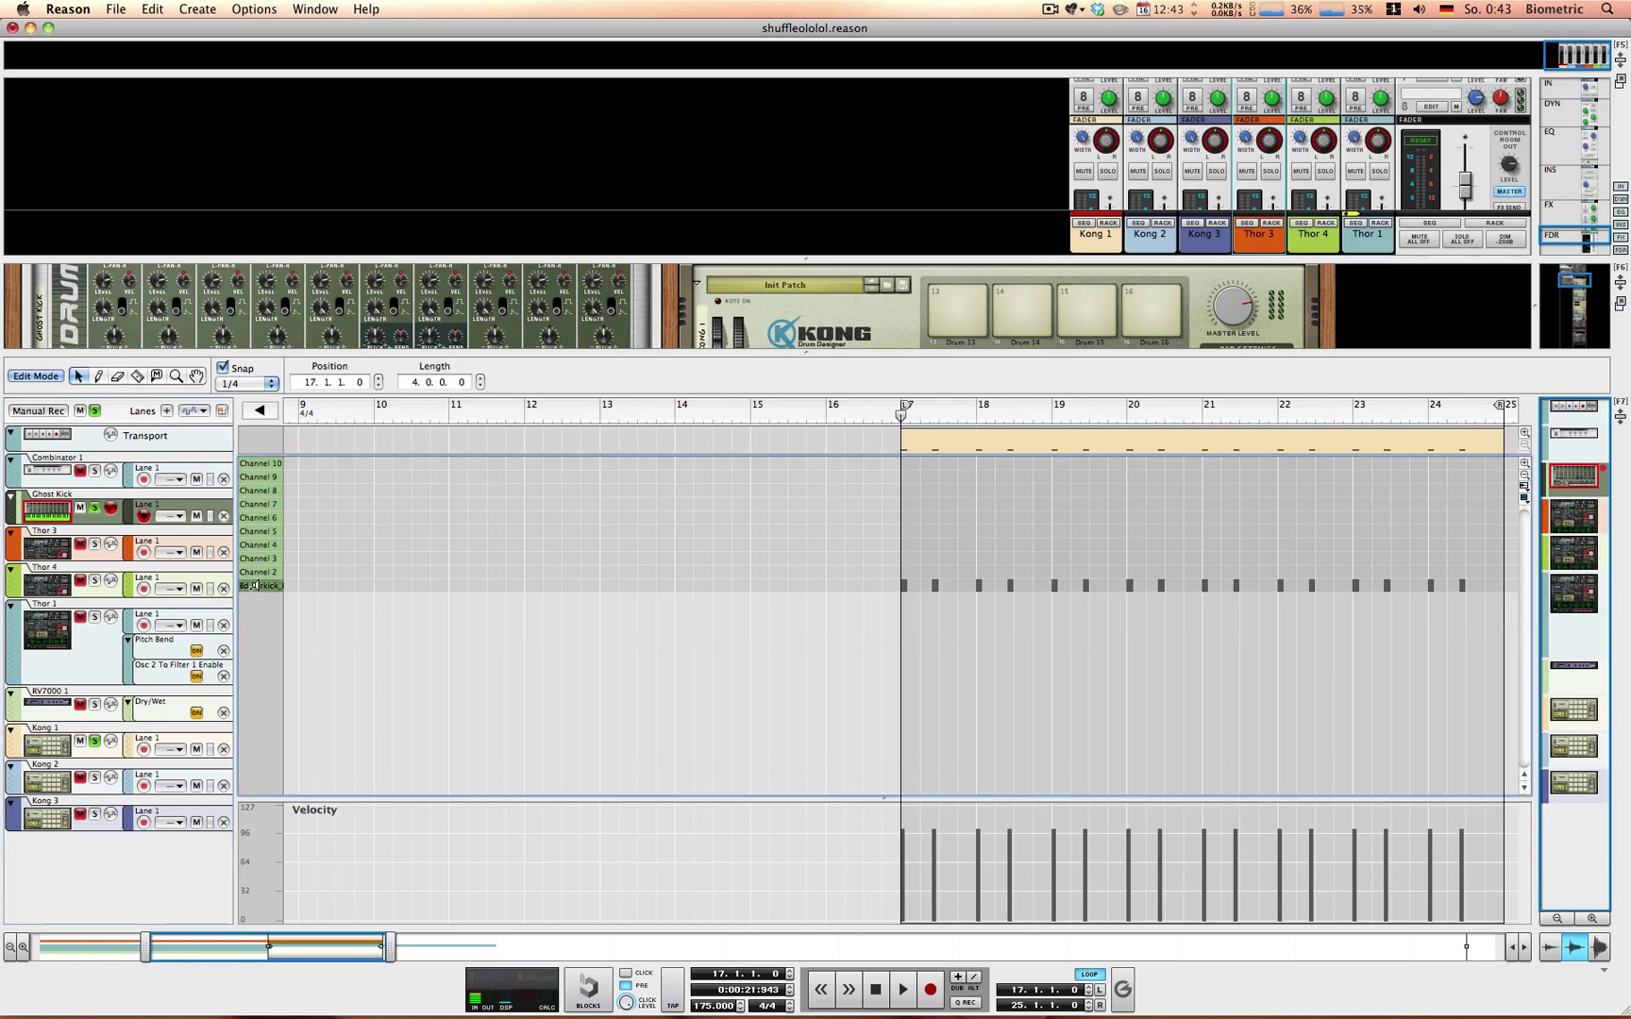
left_click(21, 376)
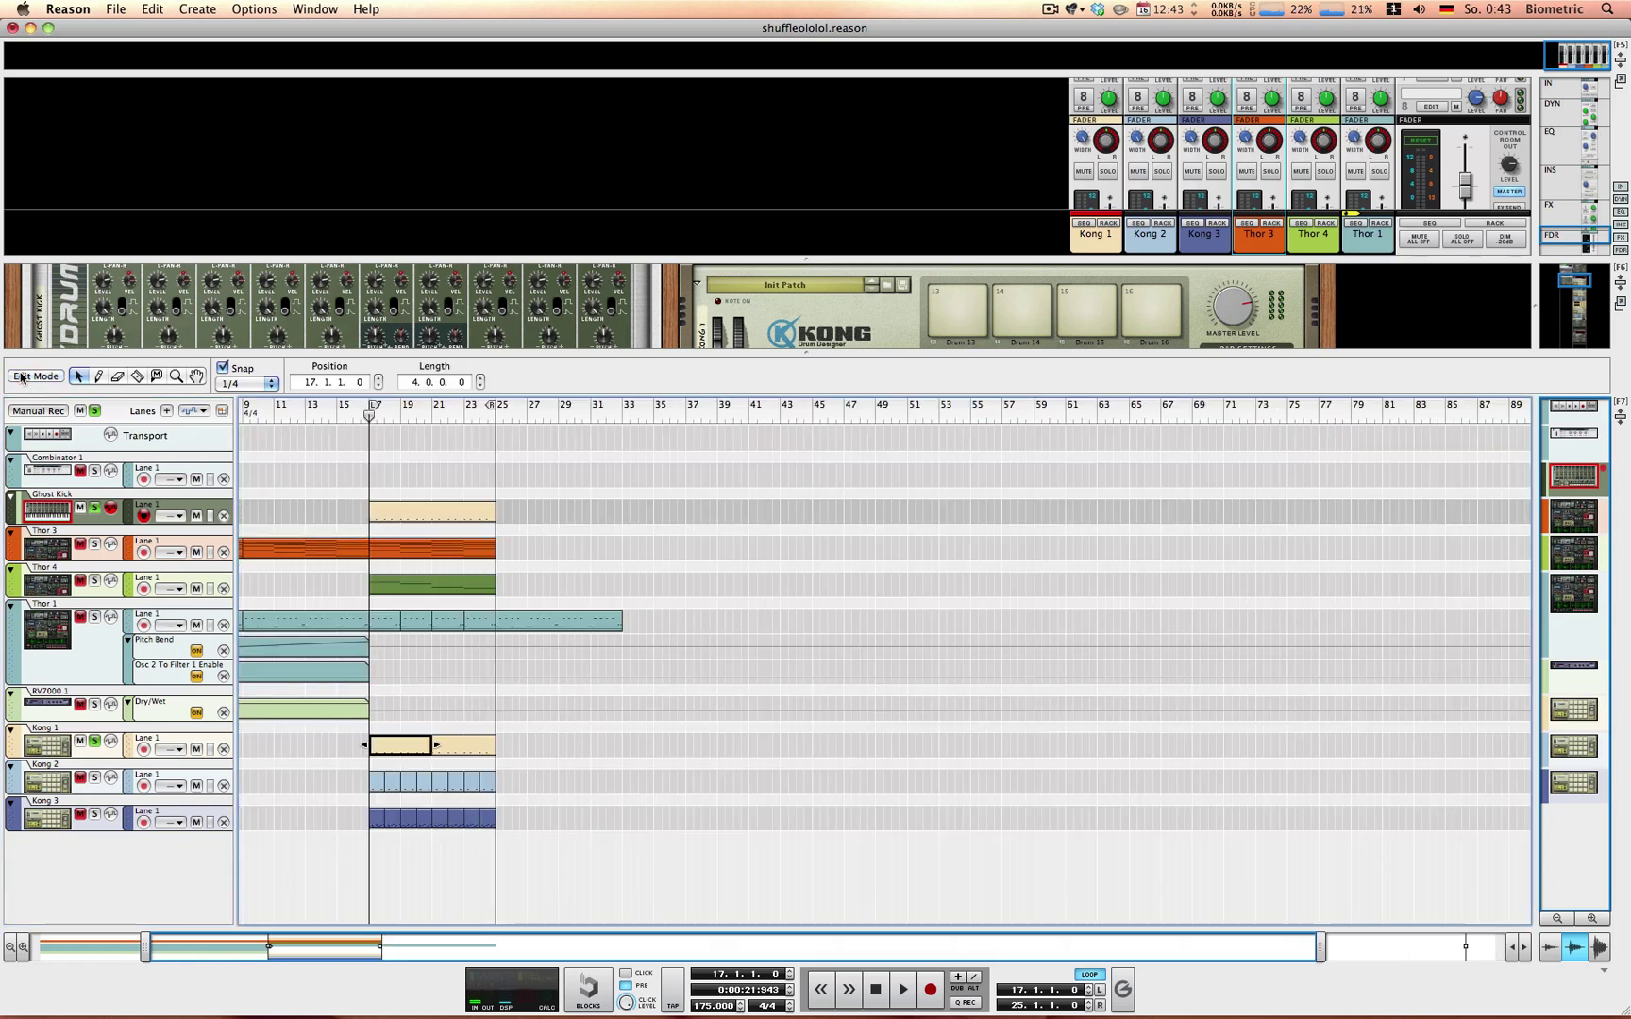
Step: Enlarge the rack, clear all solos, listen to the song, and bring Thor 3 into view
left_click_drag(232, 351, 236, 510)
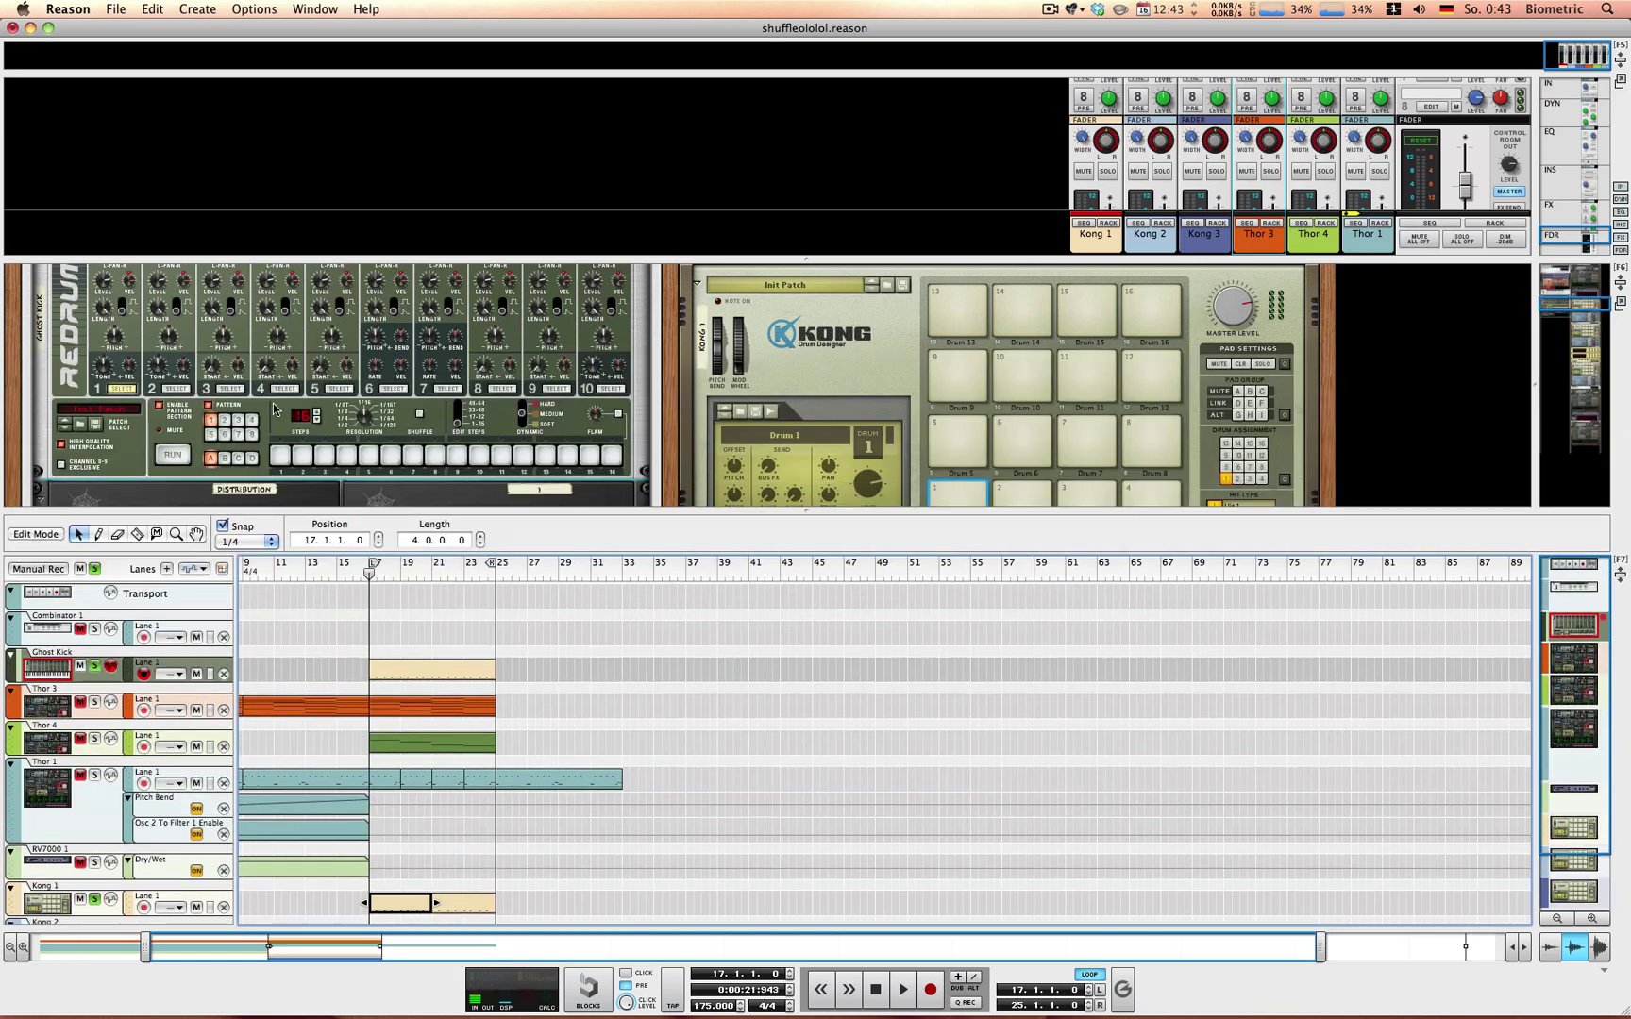
left_click(74, 577)
left_click(96, 574)
key("space")
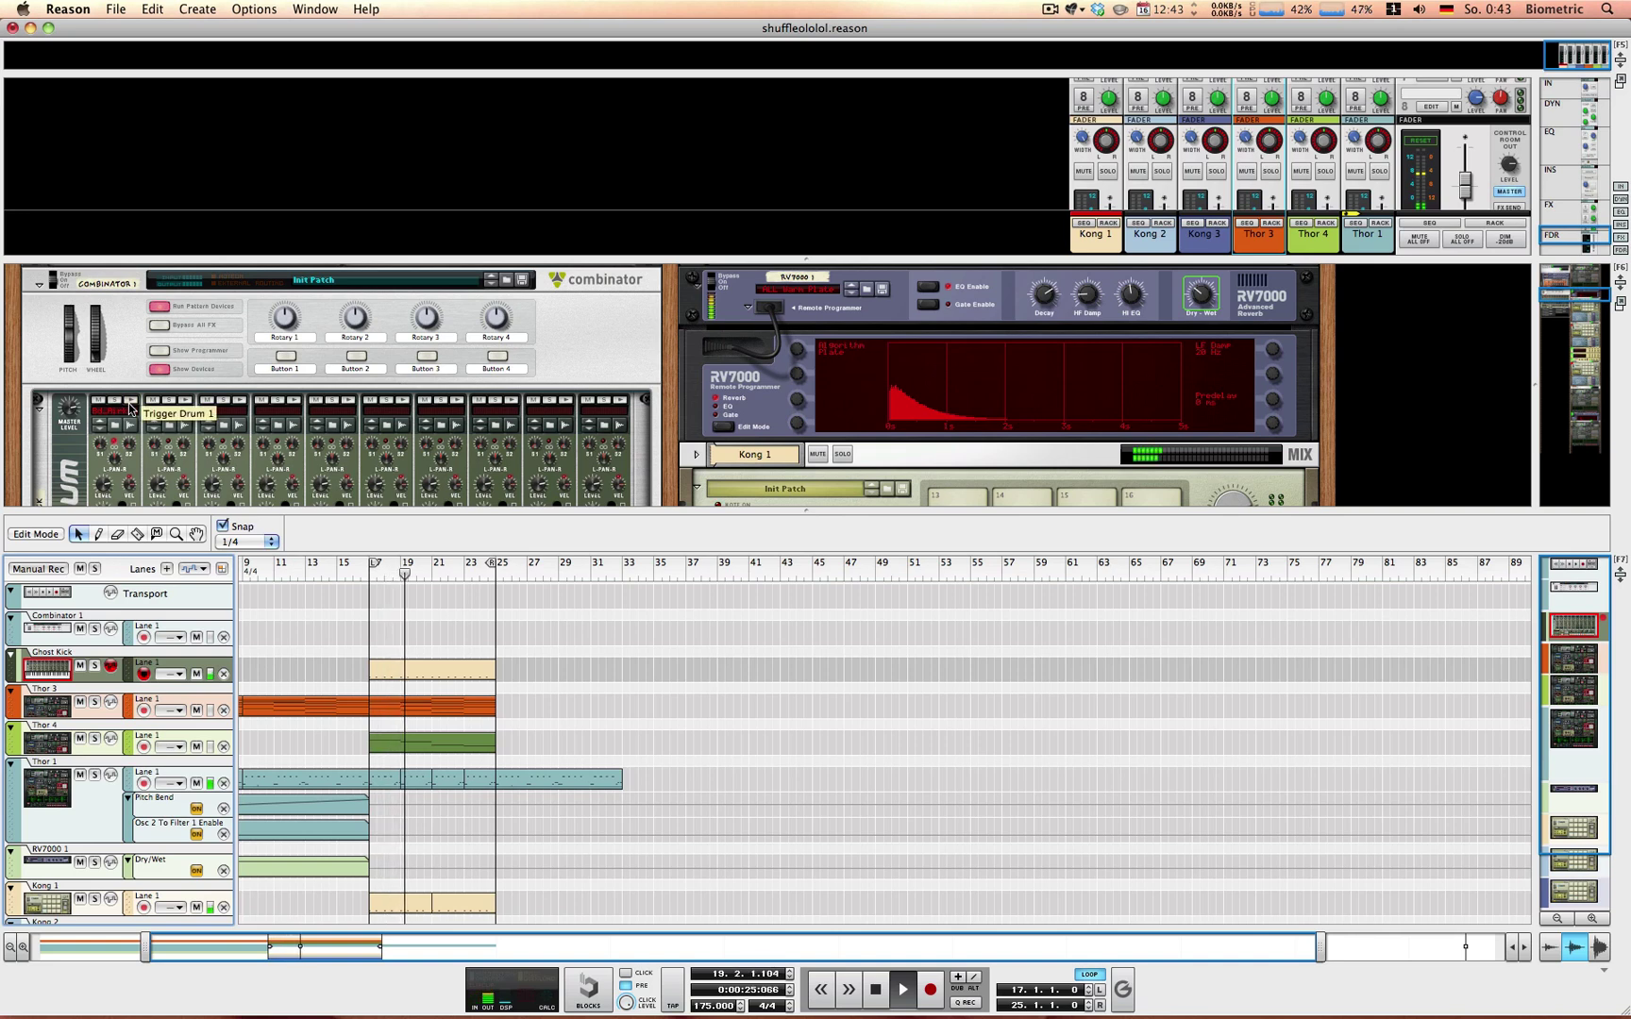
key("space")
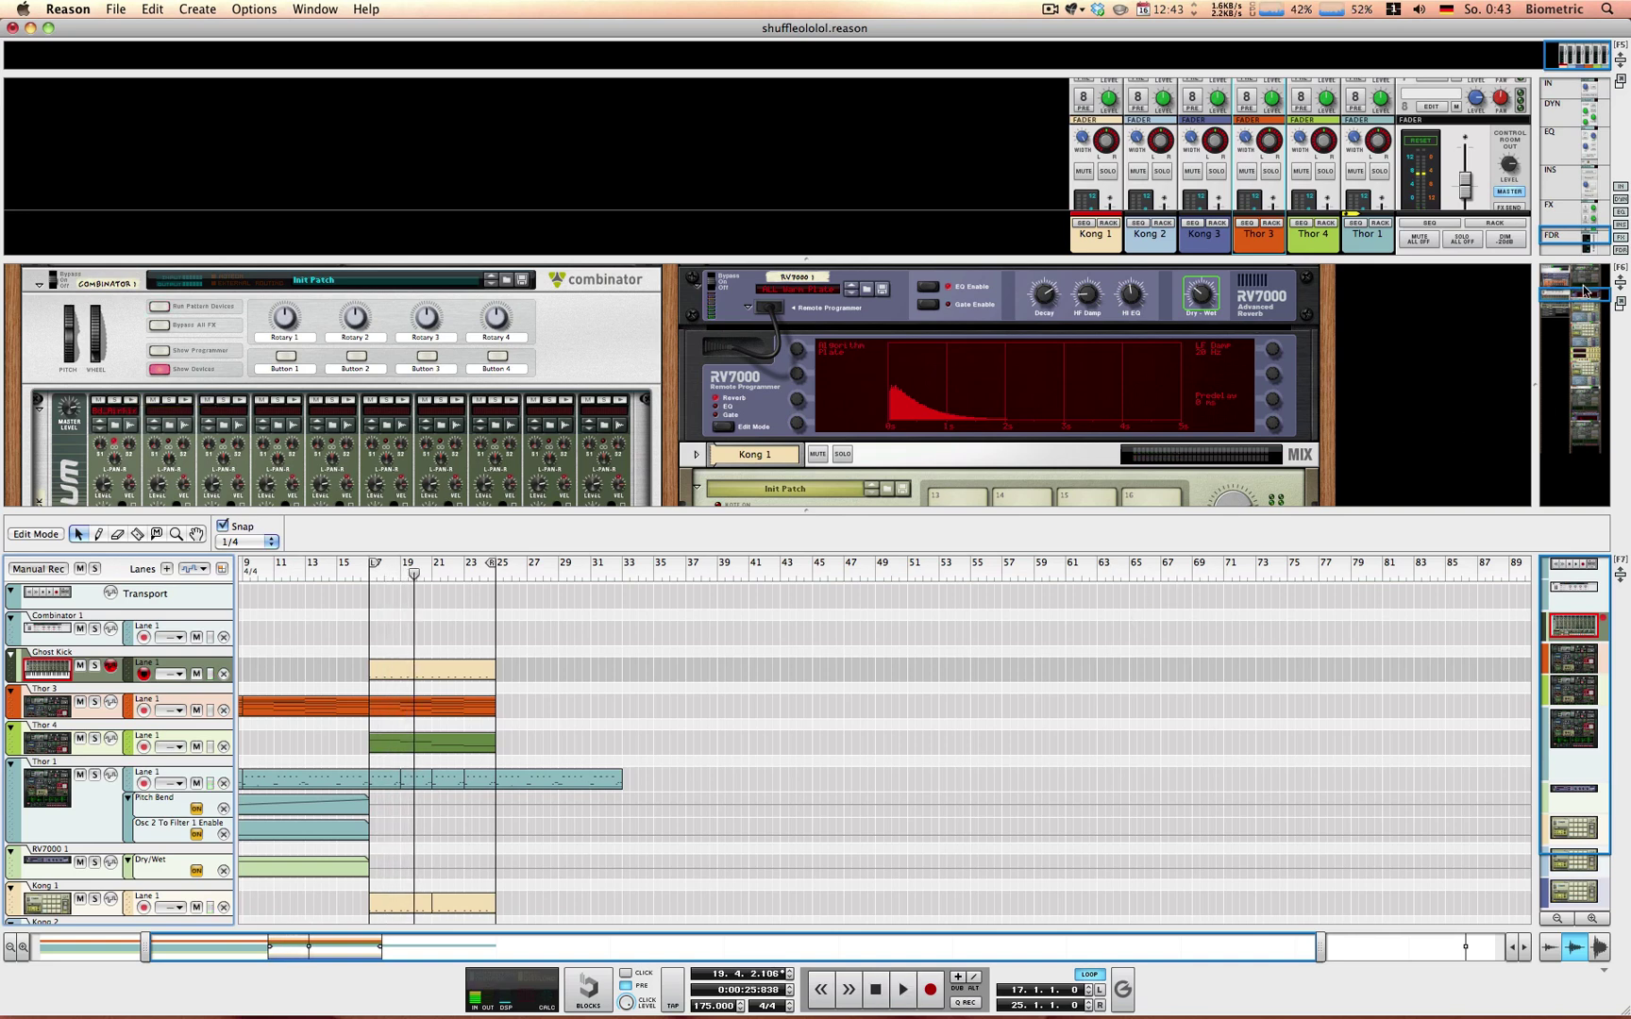
left_click_drag(1584, 296, 1594, 390)
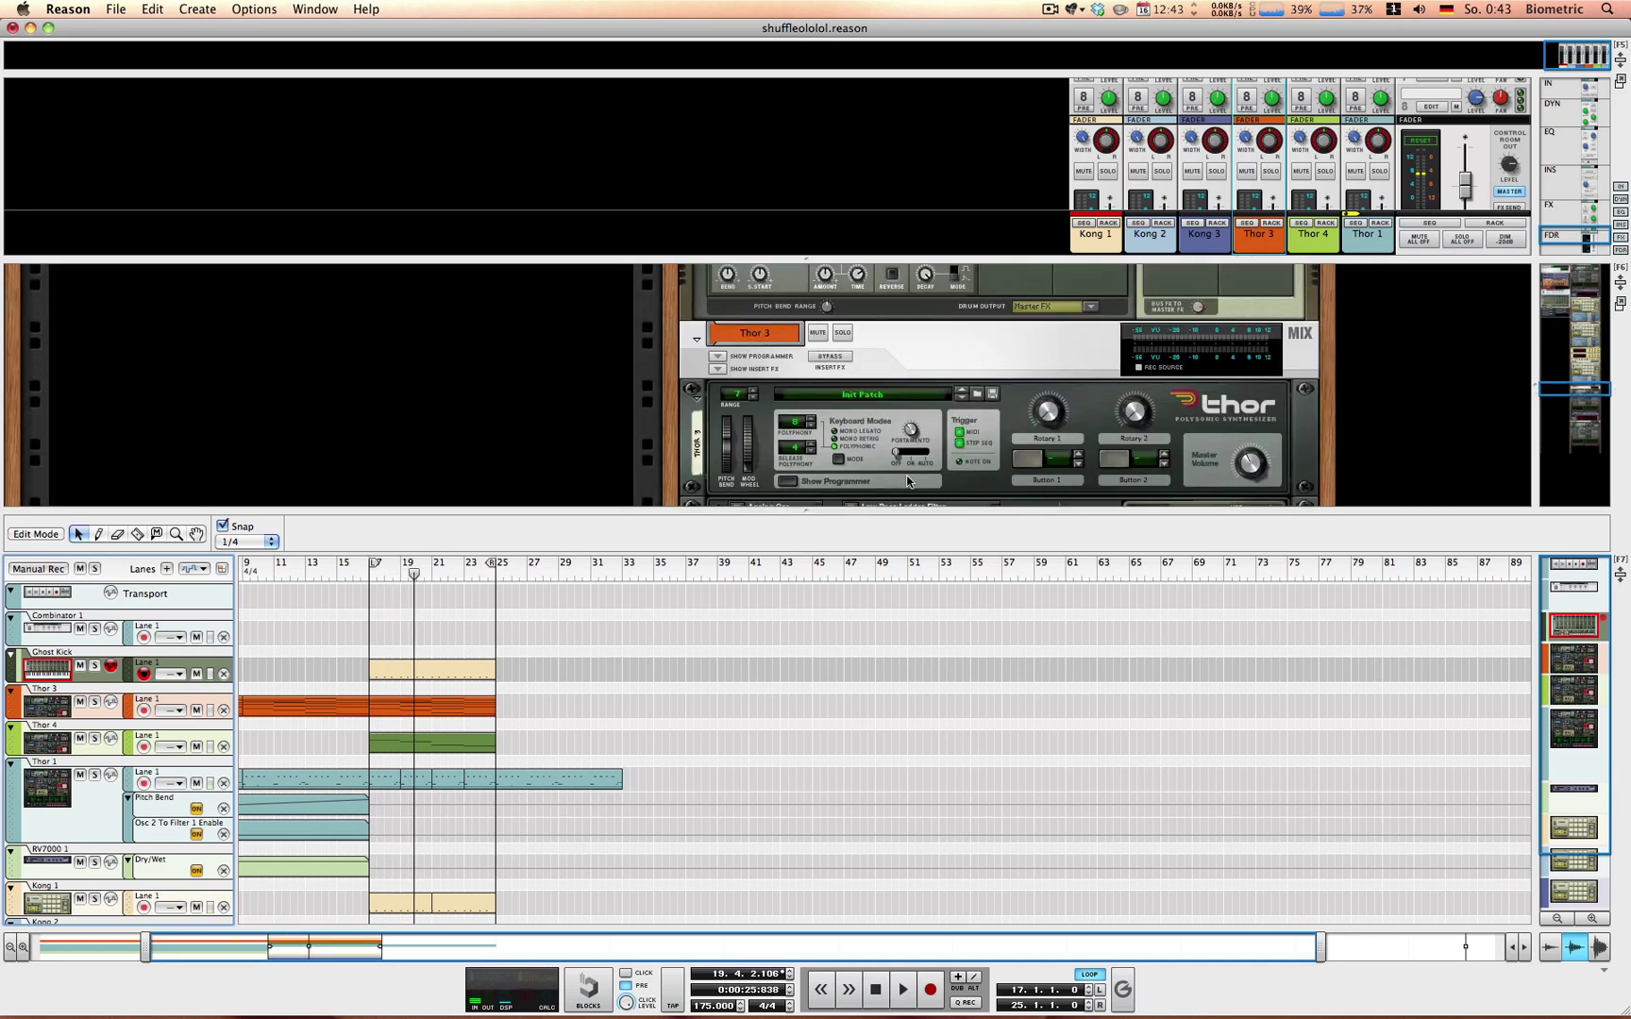
Step: Solo Thor 3, flip the rack to its rear cabling, and scroll to the Combinator
left_click(94, 702)
key("space")
key("Tab")
scroll(757, 432, "down", 3)
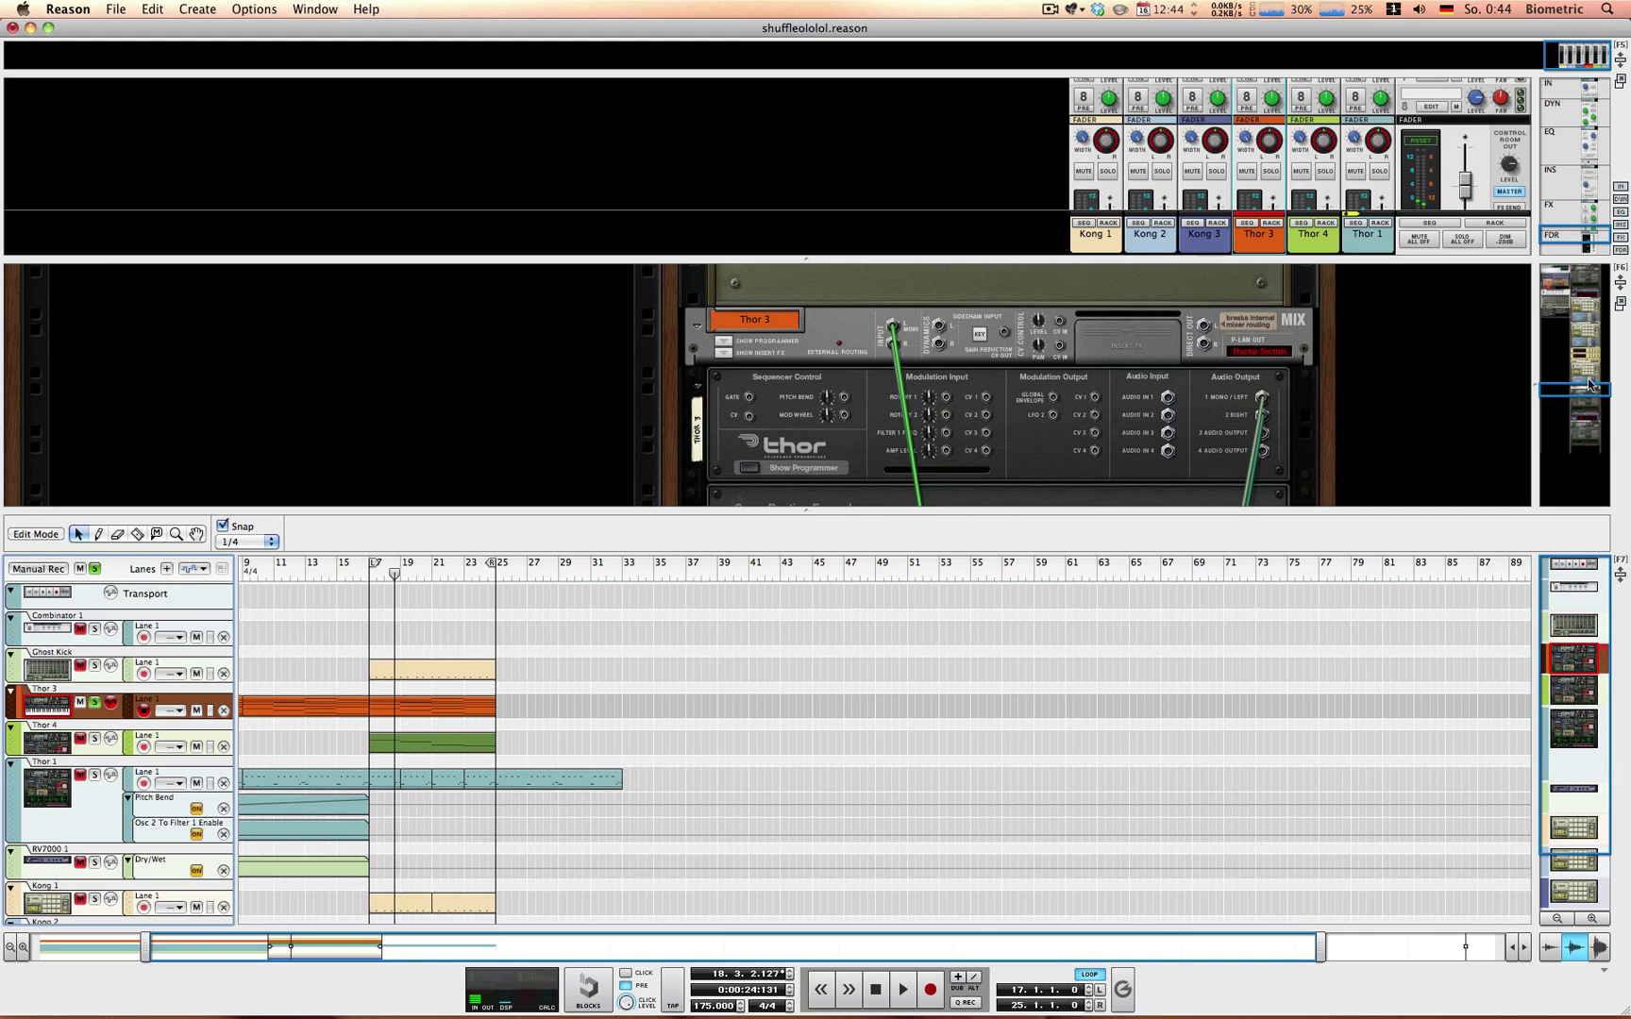
left_click_drag(1563, 387, 1497, 292)
Step: Rename the Combinator to 'SIDECHAINOR' followed by a row of exclamation marks
left_click(123, 326)
type("SIDECHAINOR!!!!!!!!!!")
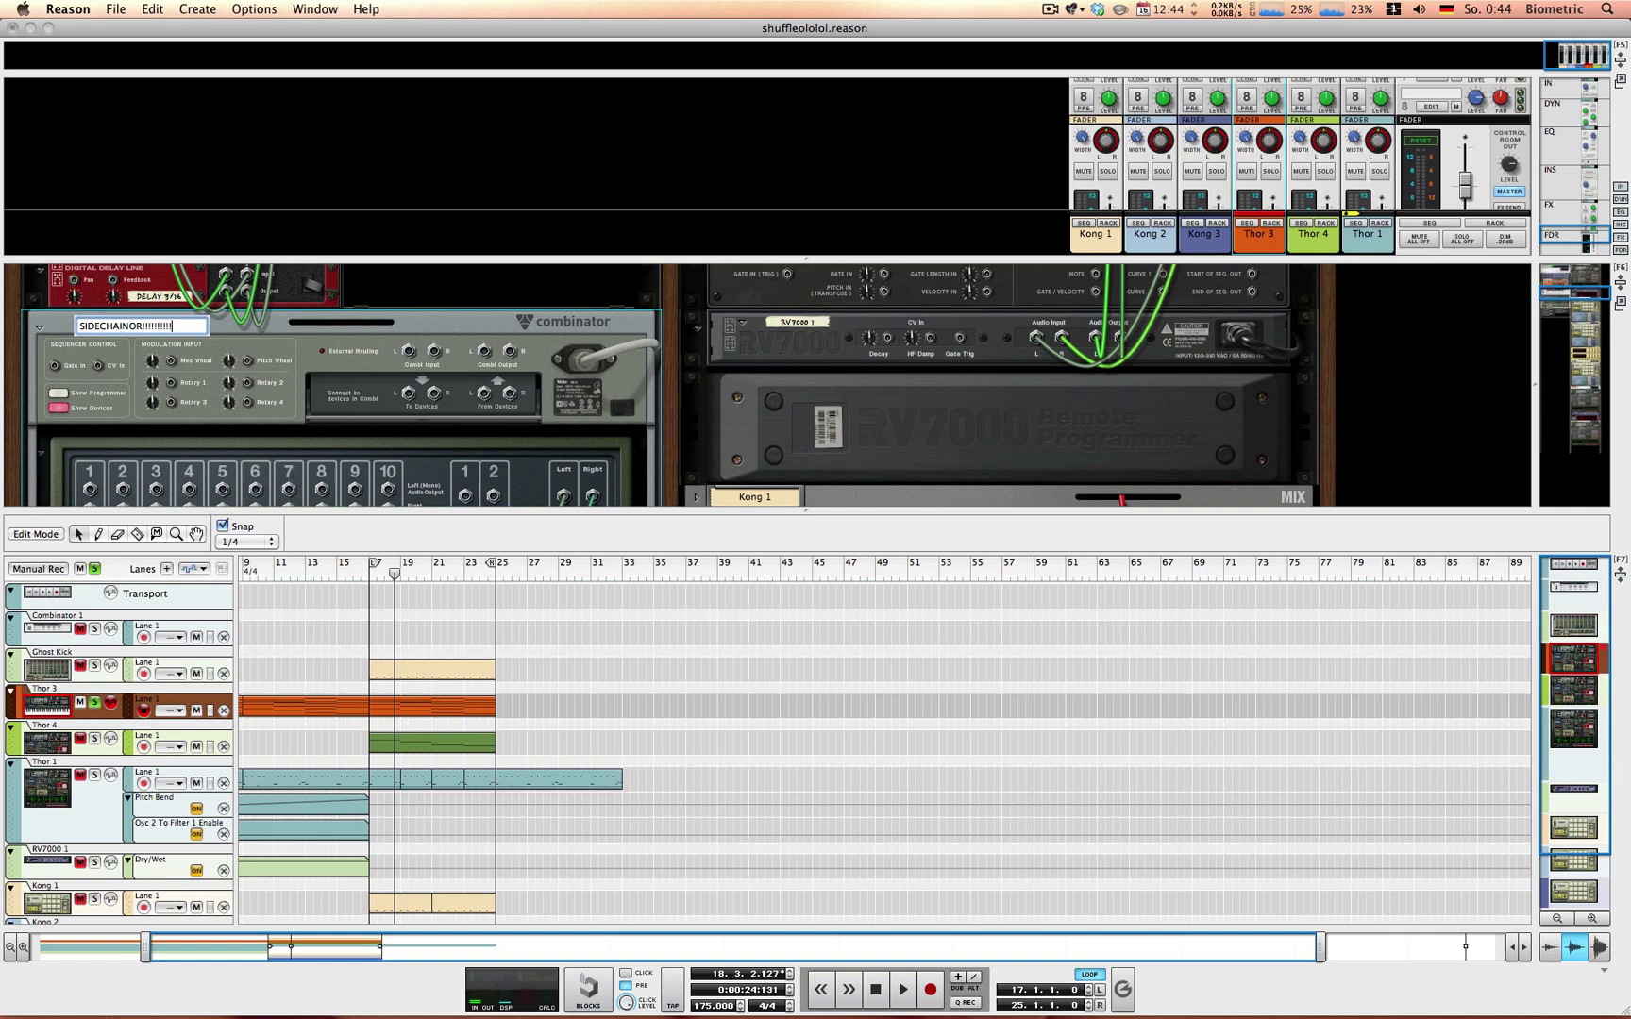
key("Return")
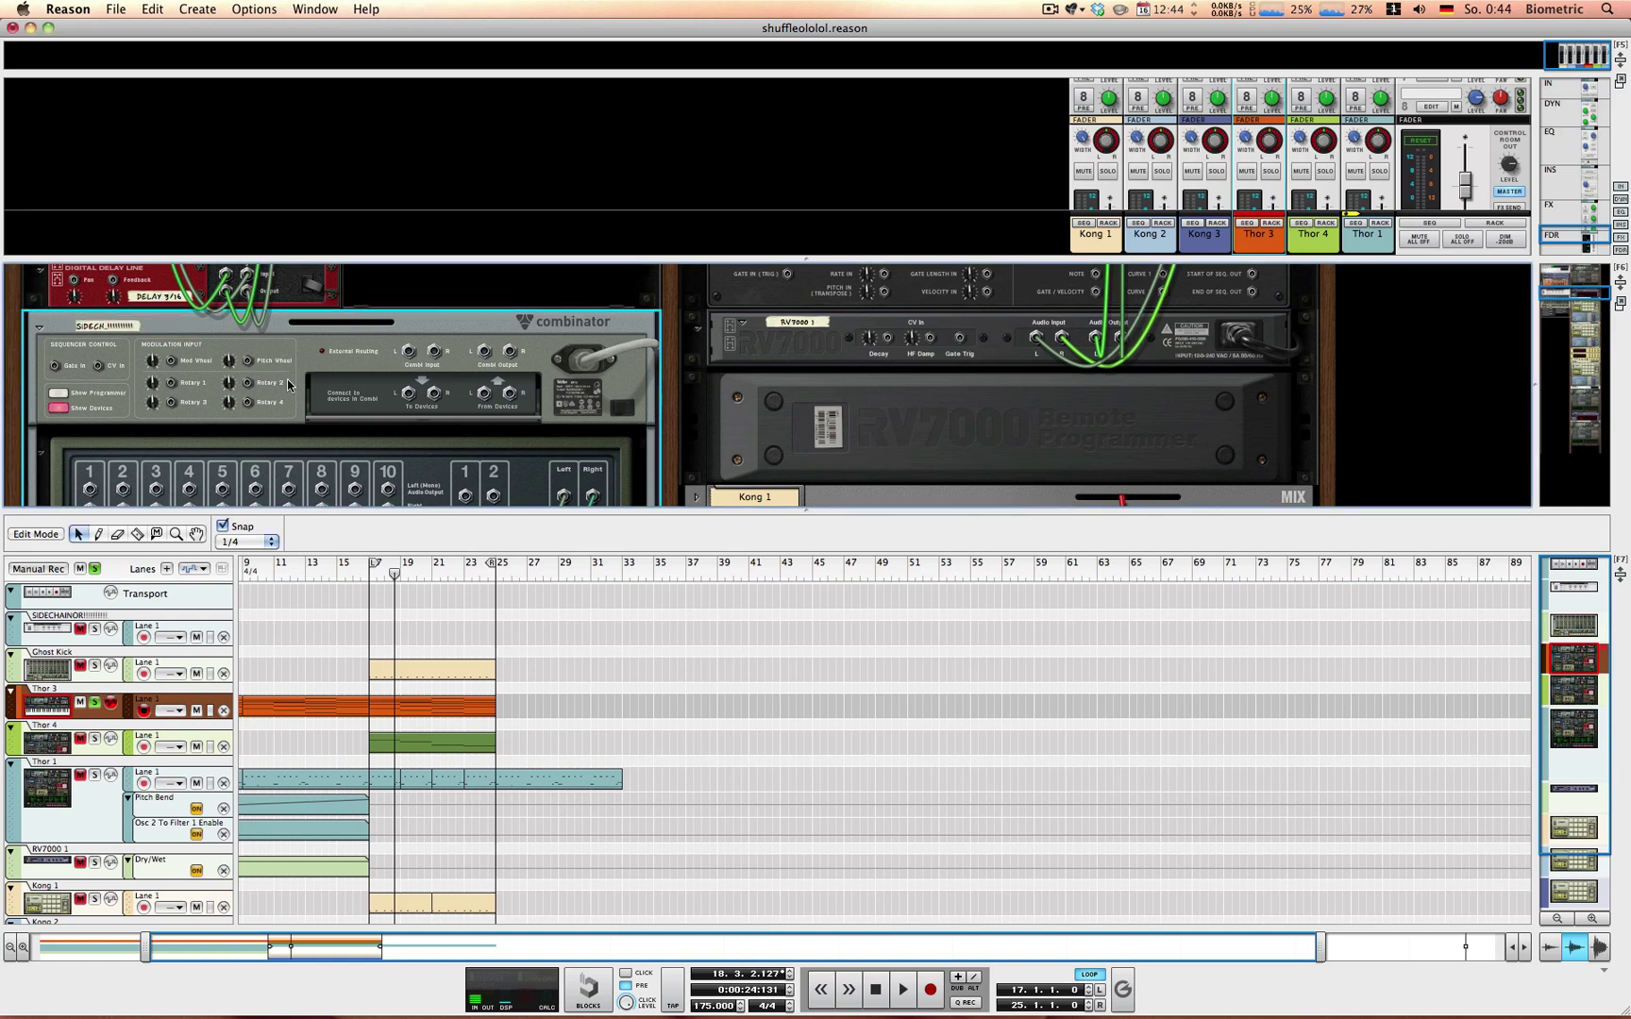
Step: Patch Thor 3's sidechain input from SIDECHAINOR's Spider Audio 1 Split Output 1 Left
left_click(62, 715)
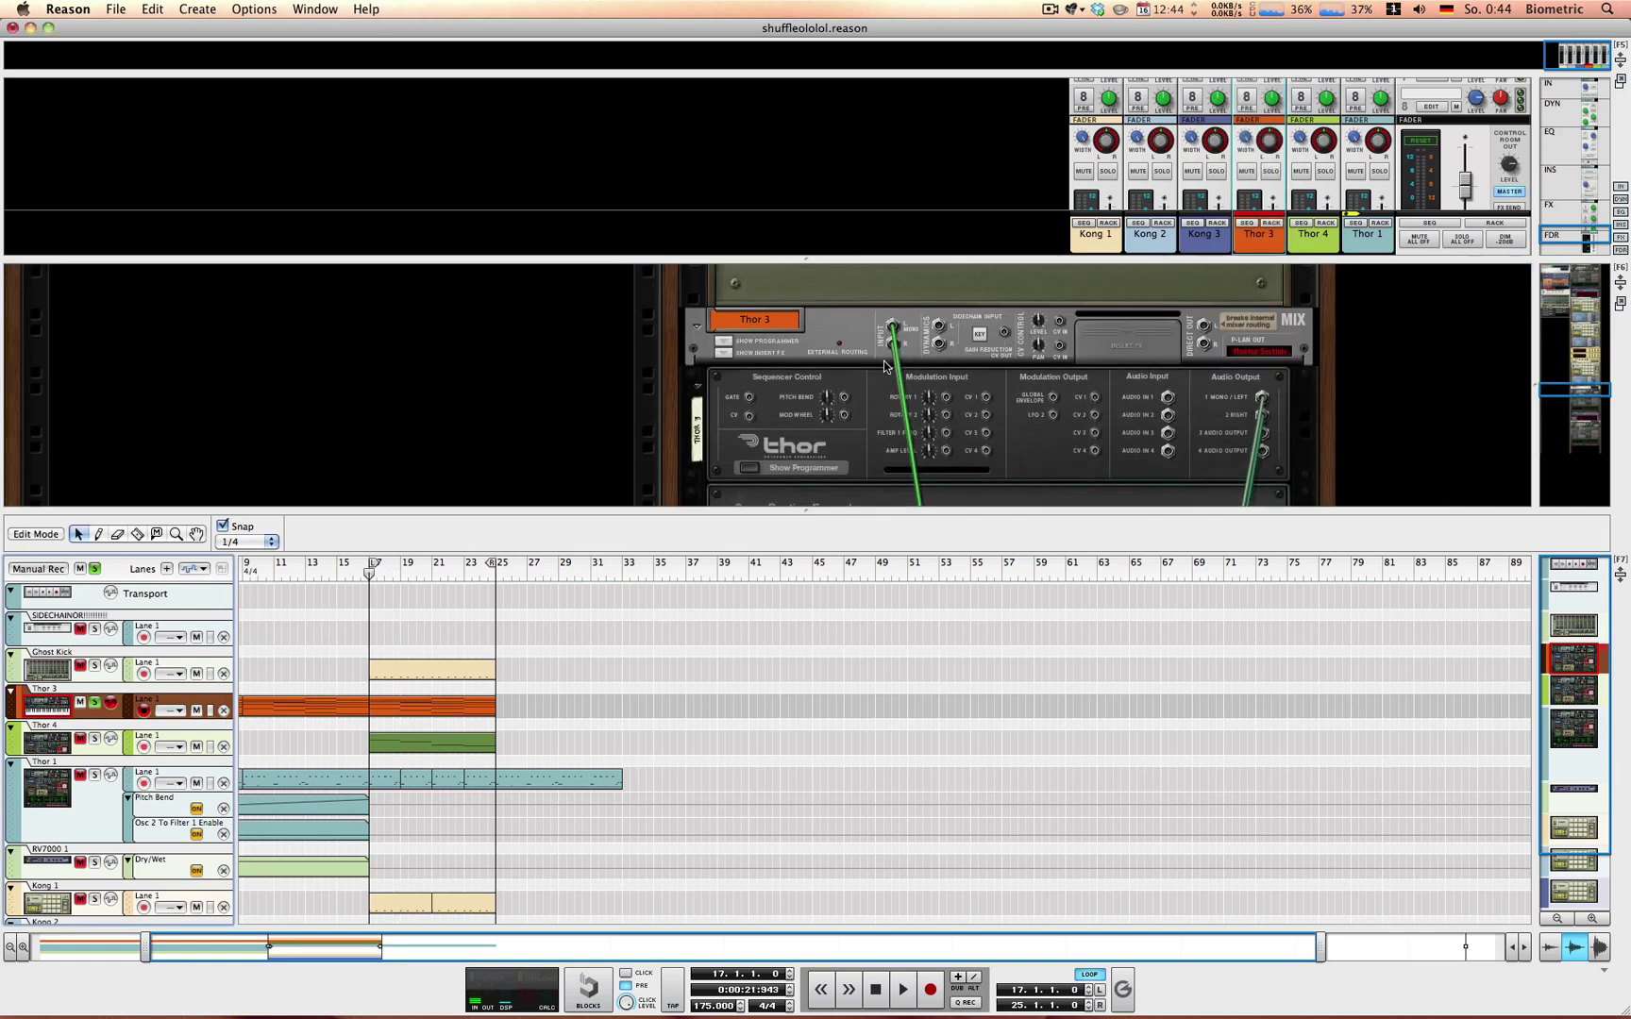
left_click(941, 330)
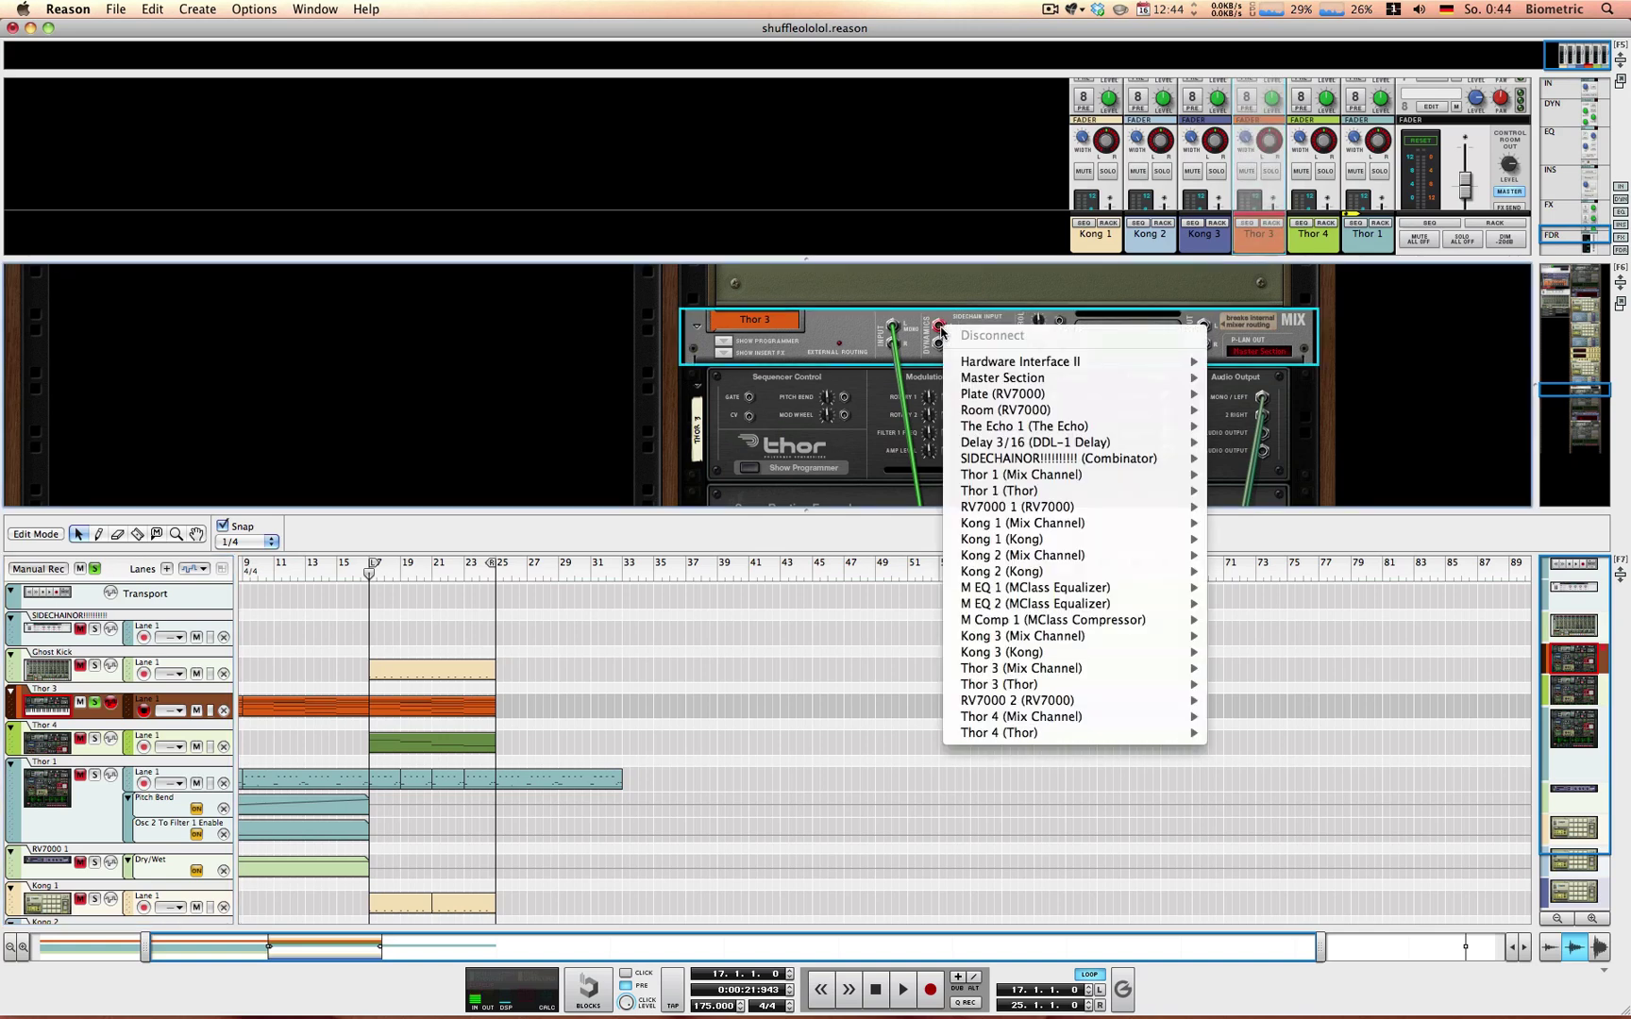
mouse_move(1085, 465)
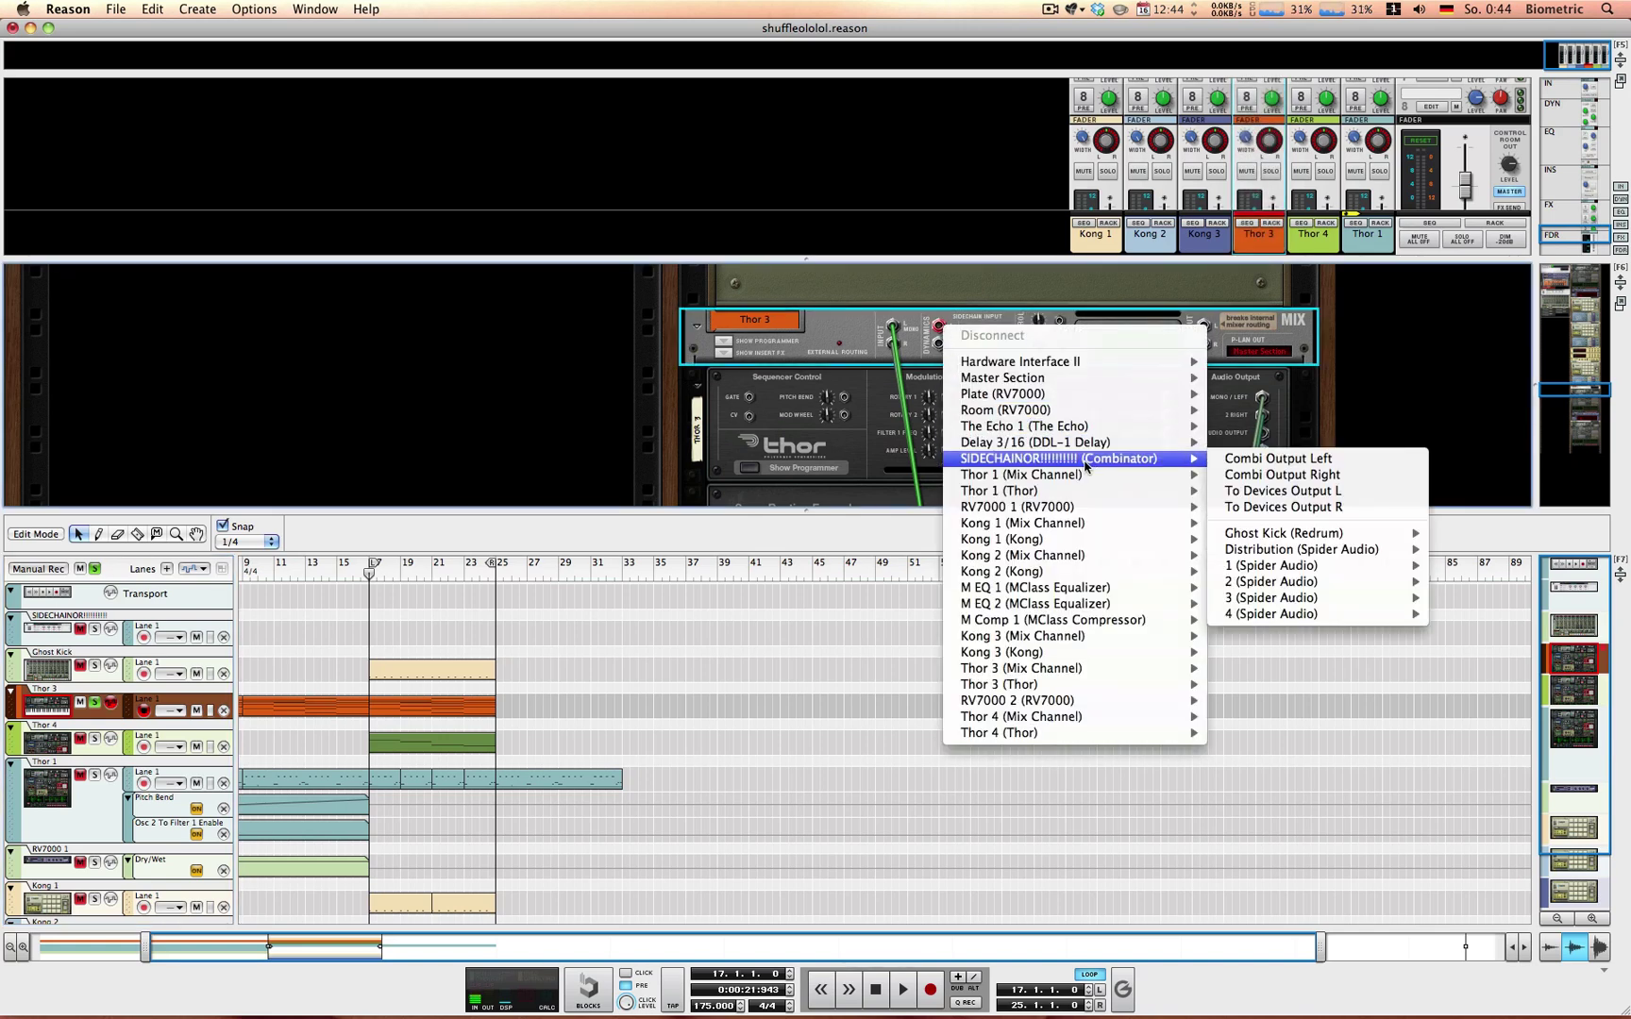
mouse_move(1294, 556)
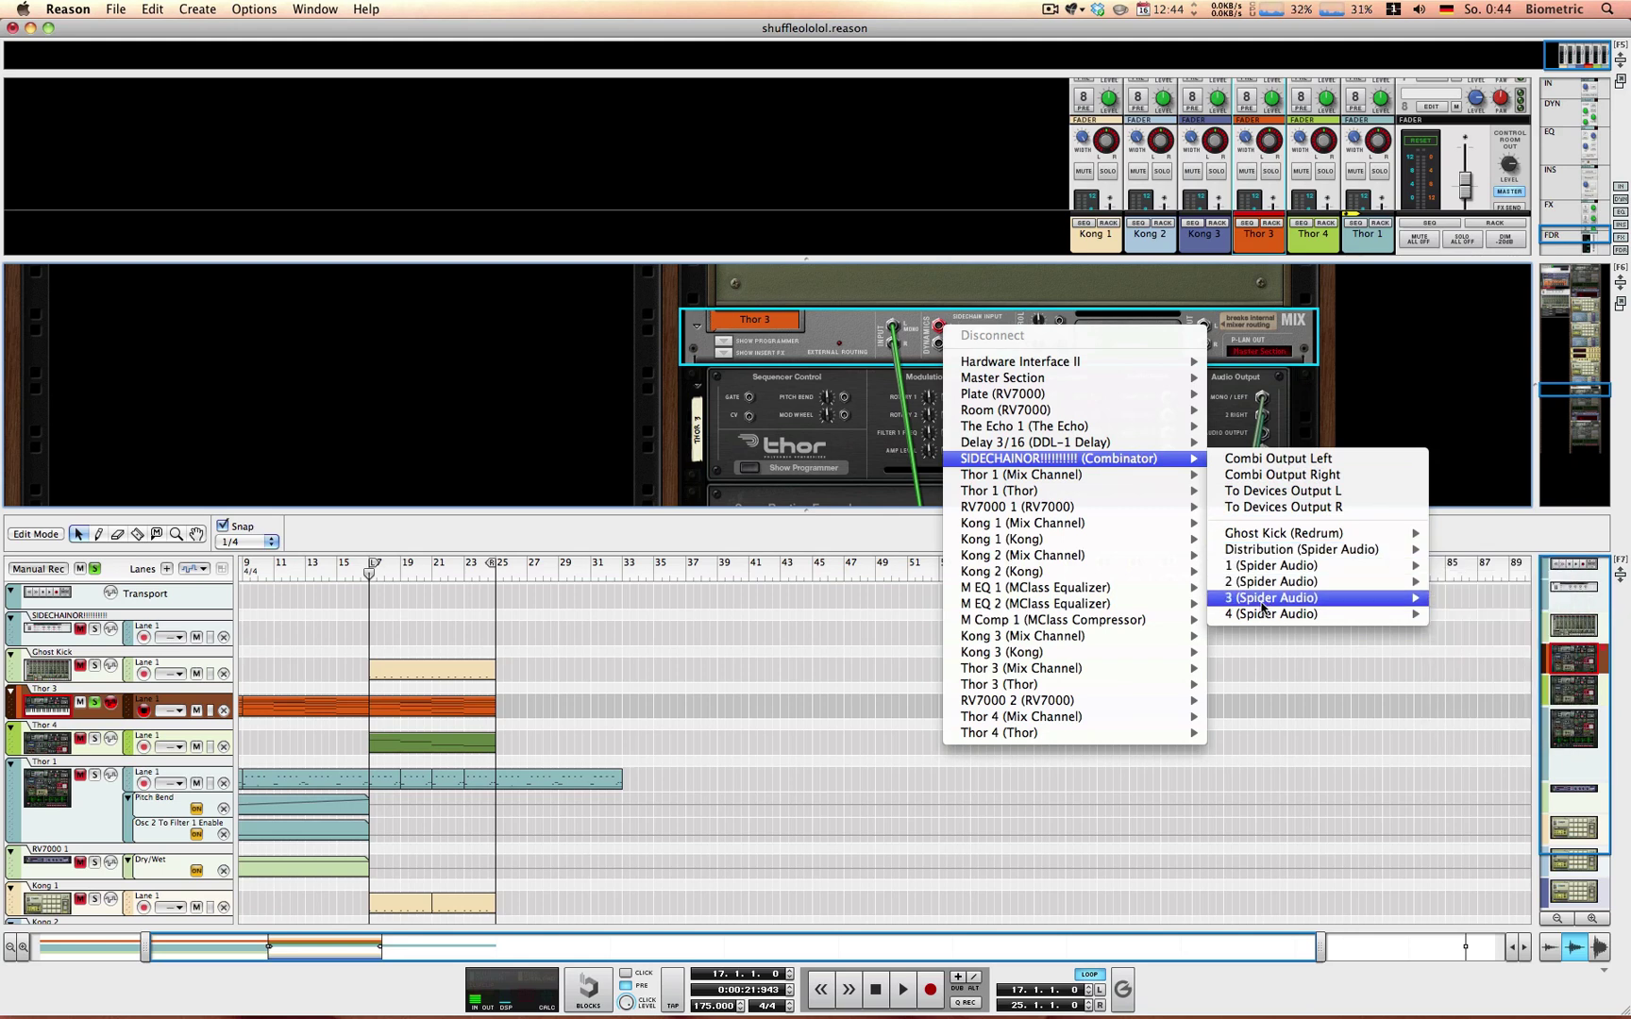
mouse_move(1259, 619)
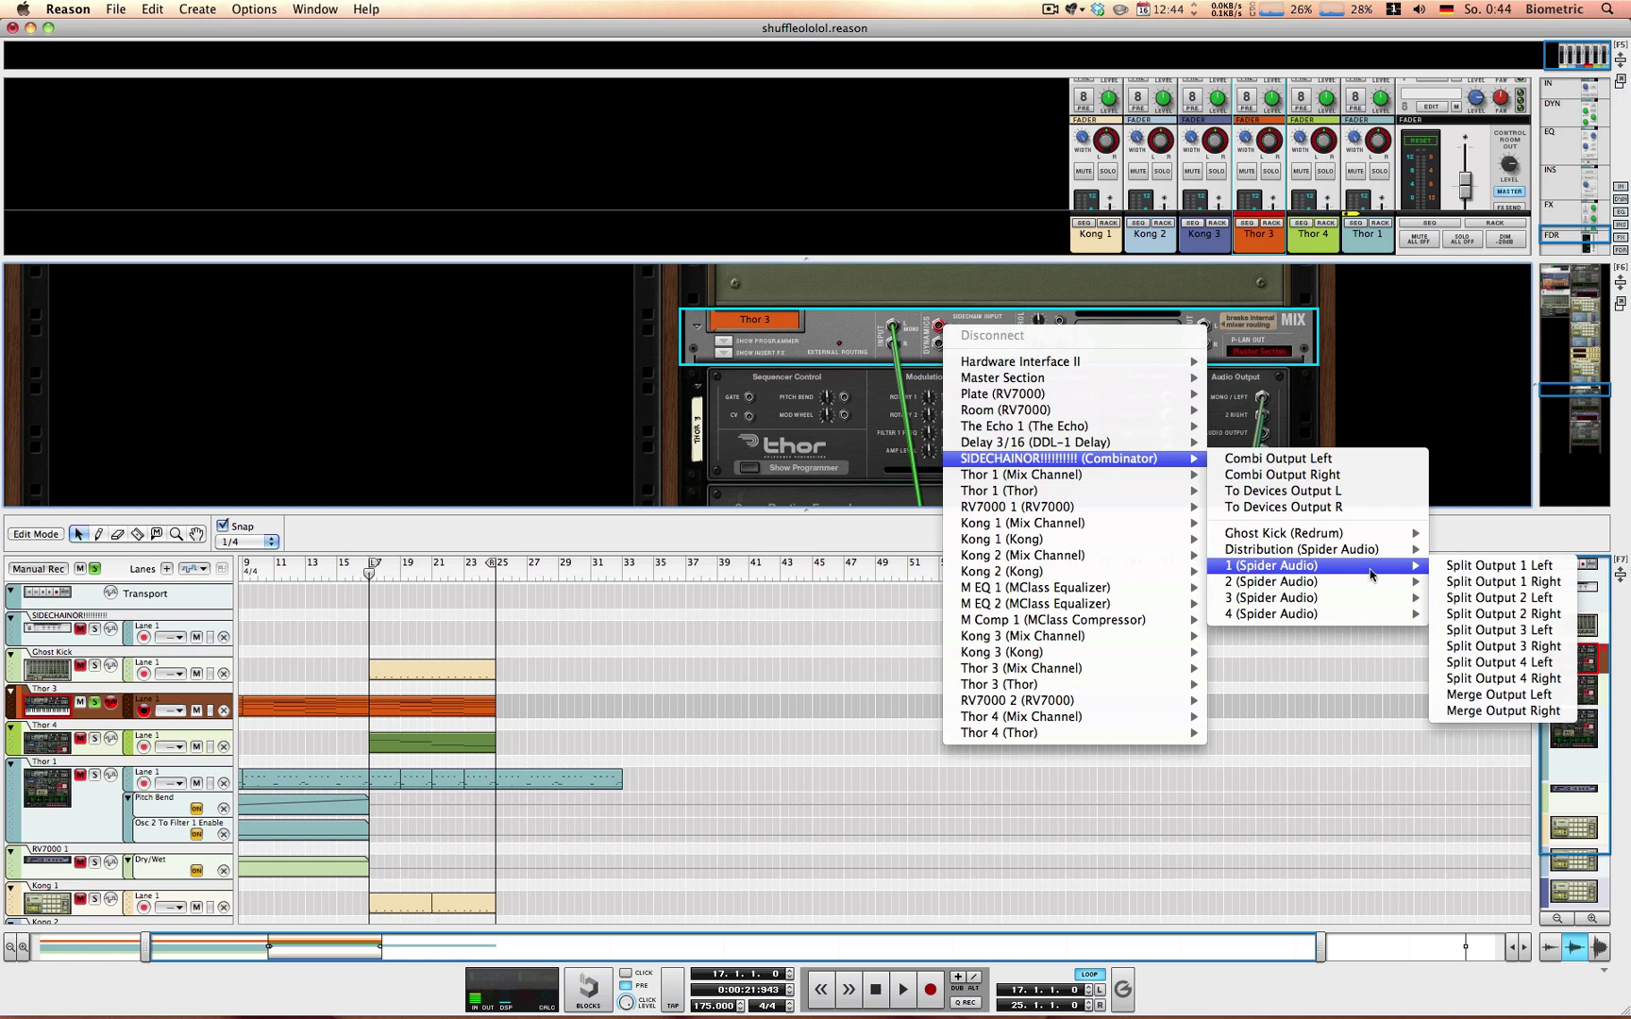
left_click(1498, 566)
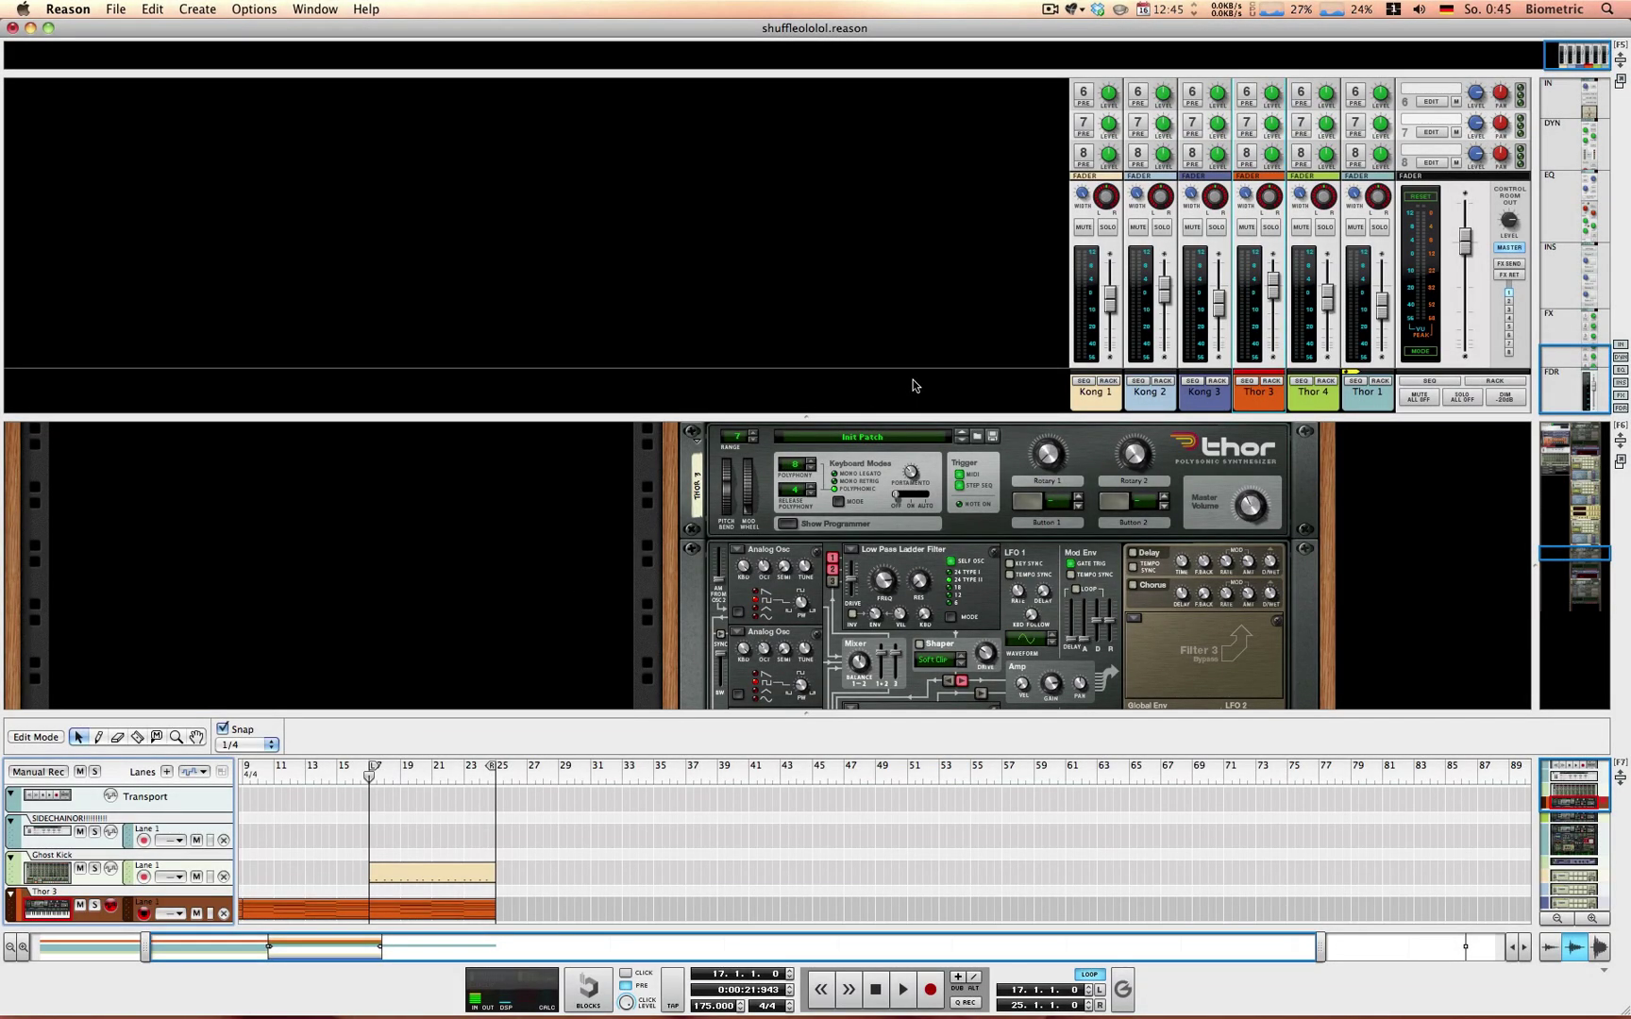
Step: Switch on Thor 3's channel compressor and listen to the sidechained result
scroll(1275, 366, "up", 10)
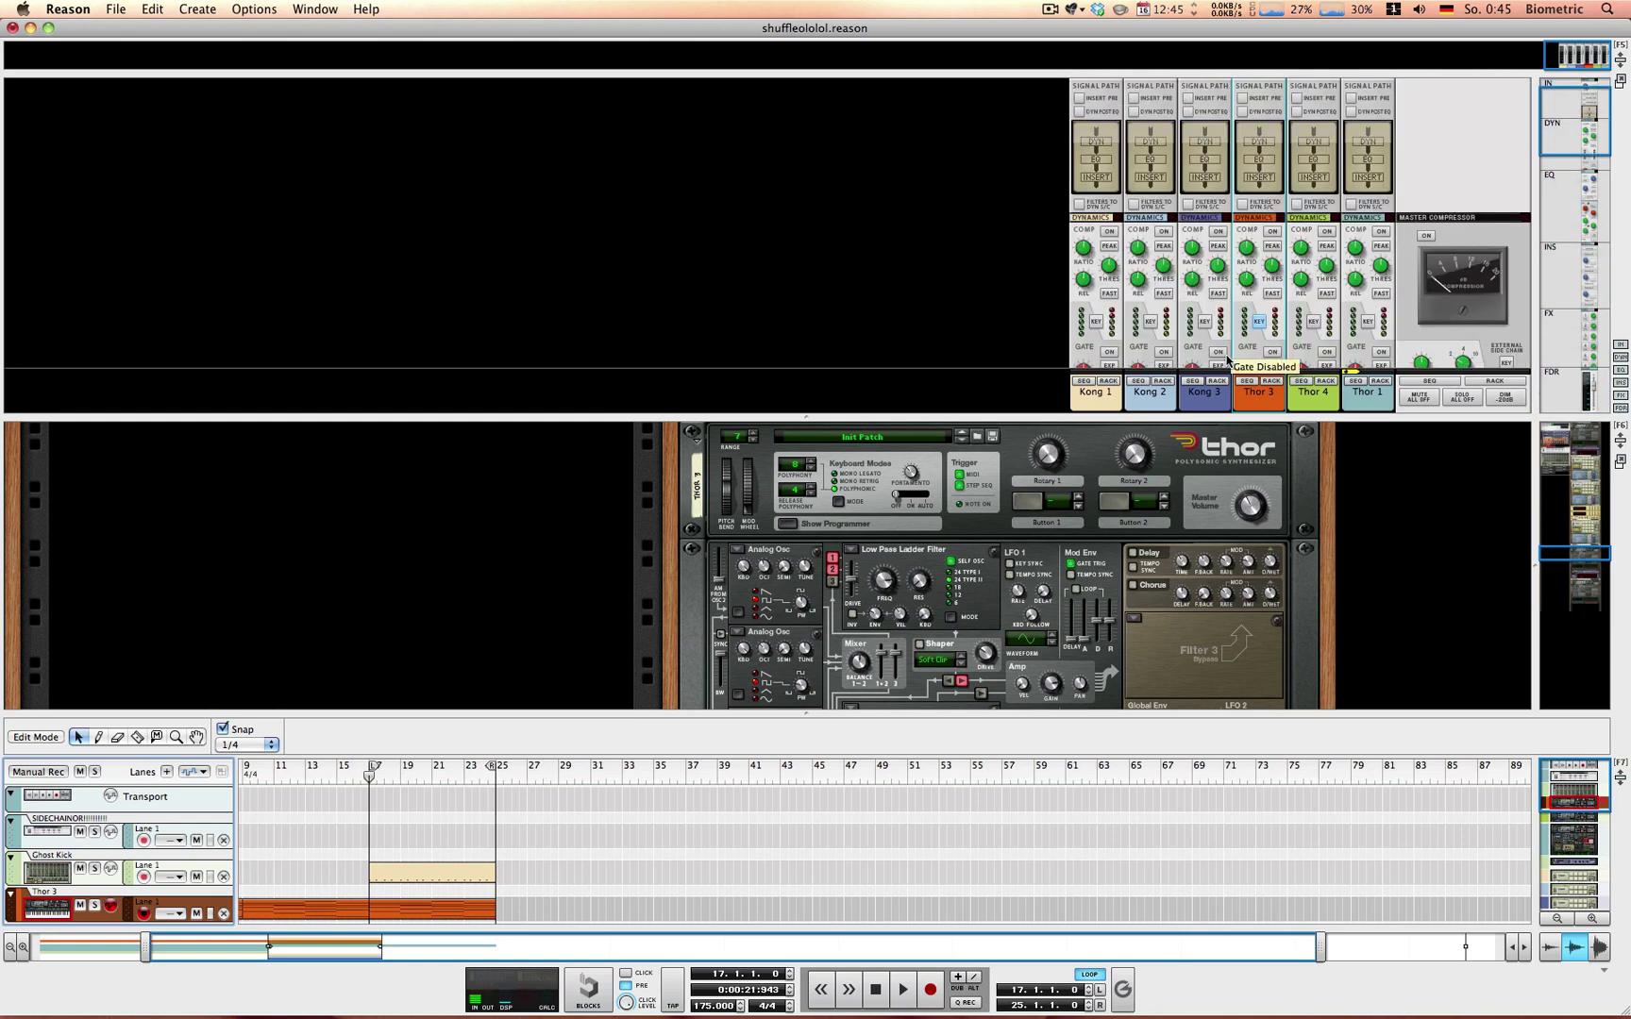
left_click(1275, 236)
key("space")
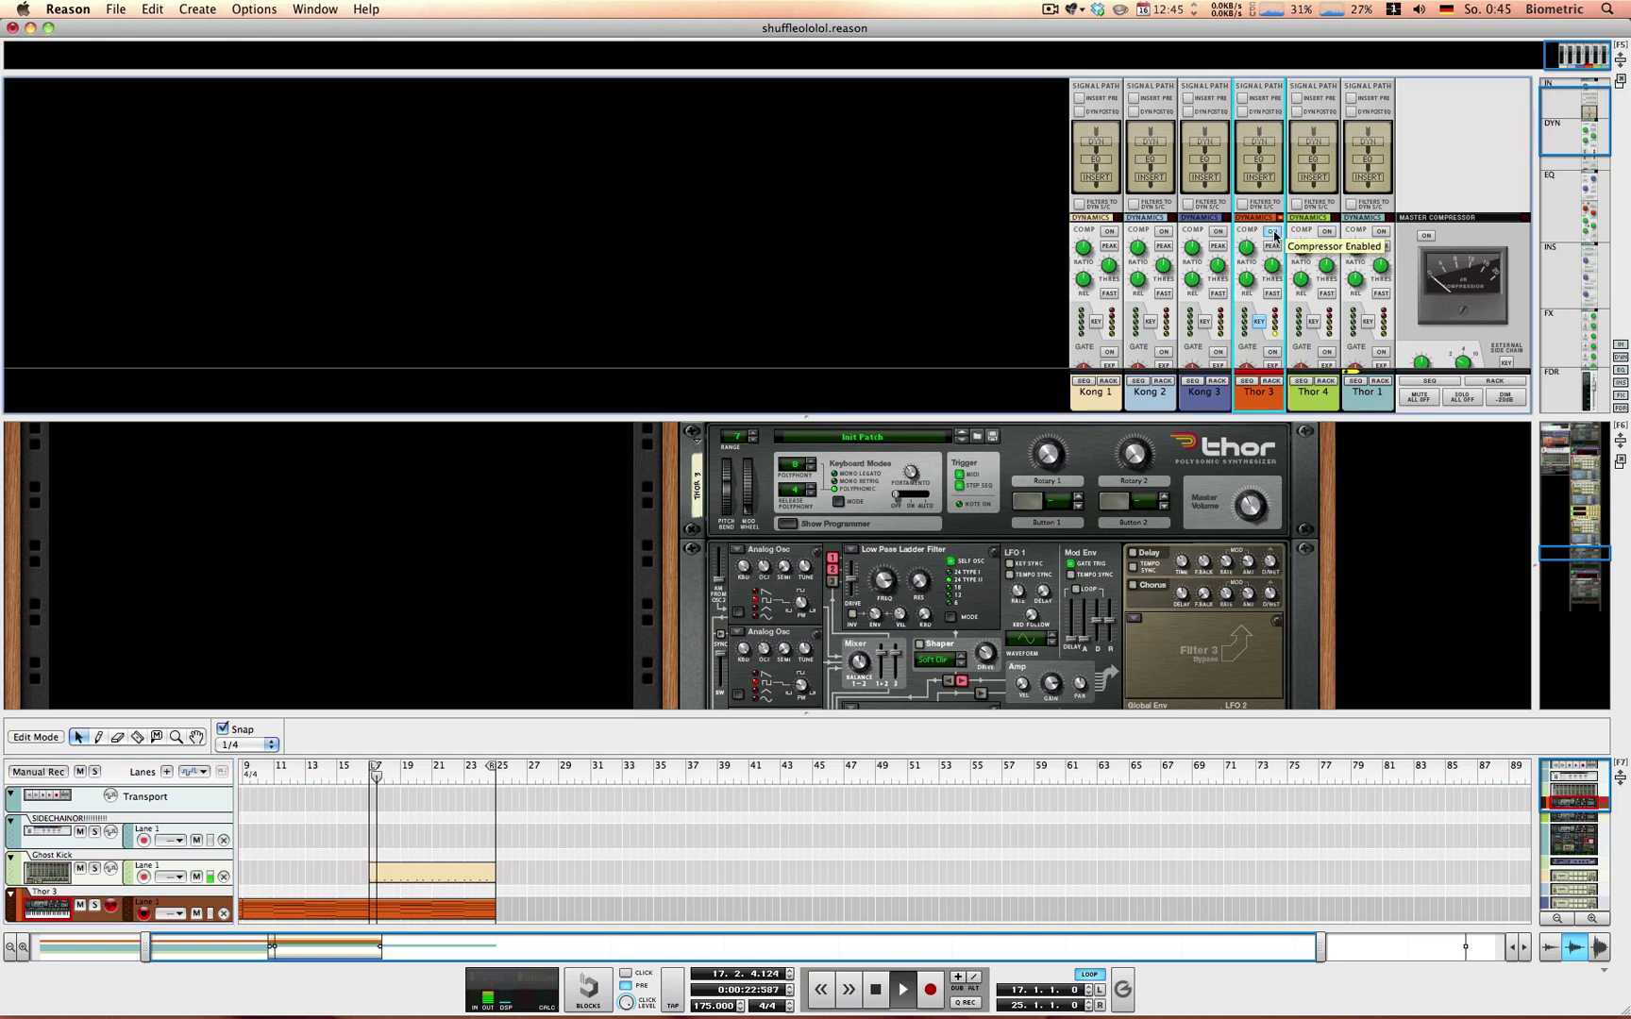
left_click(1274, 234)
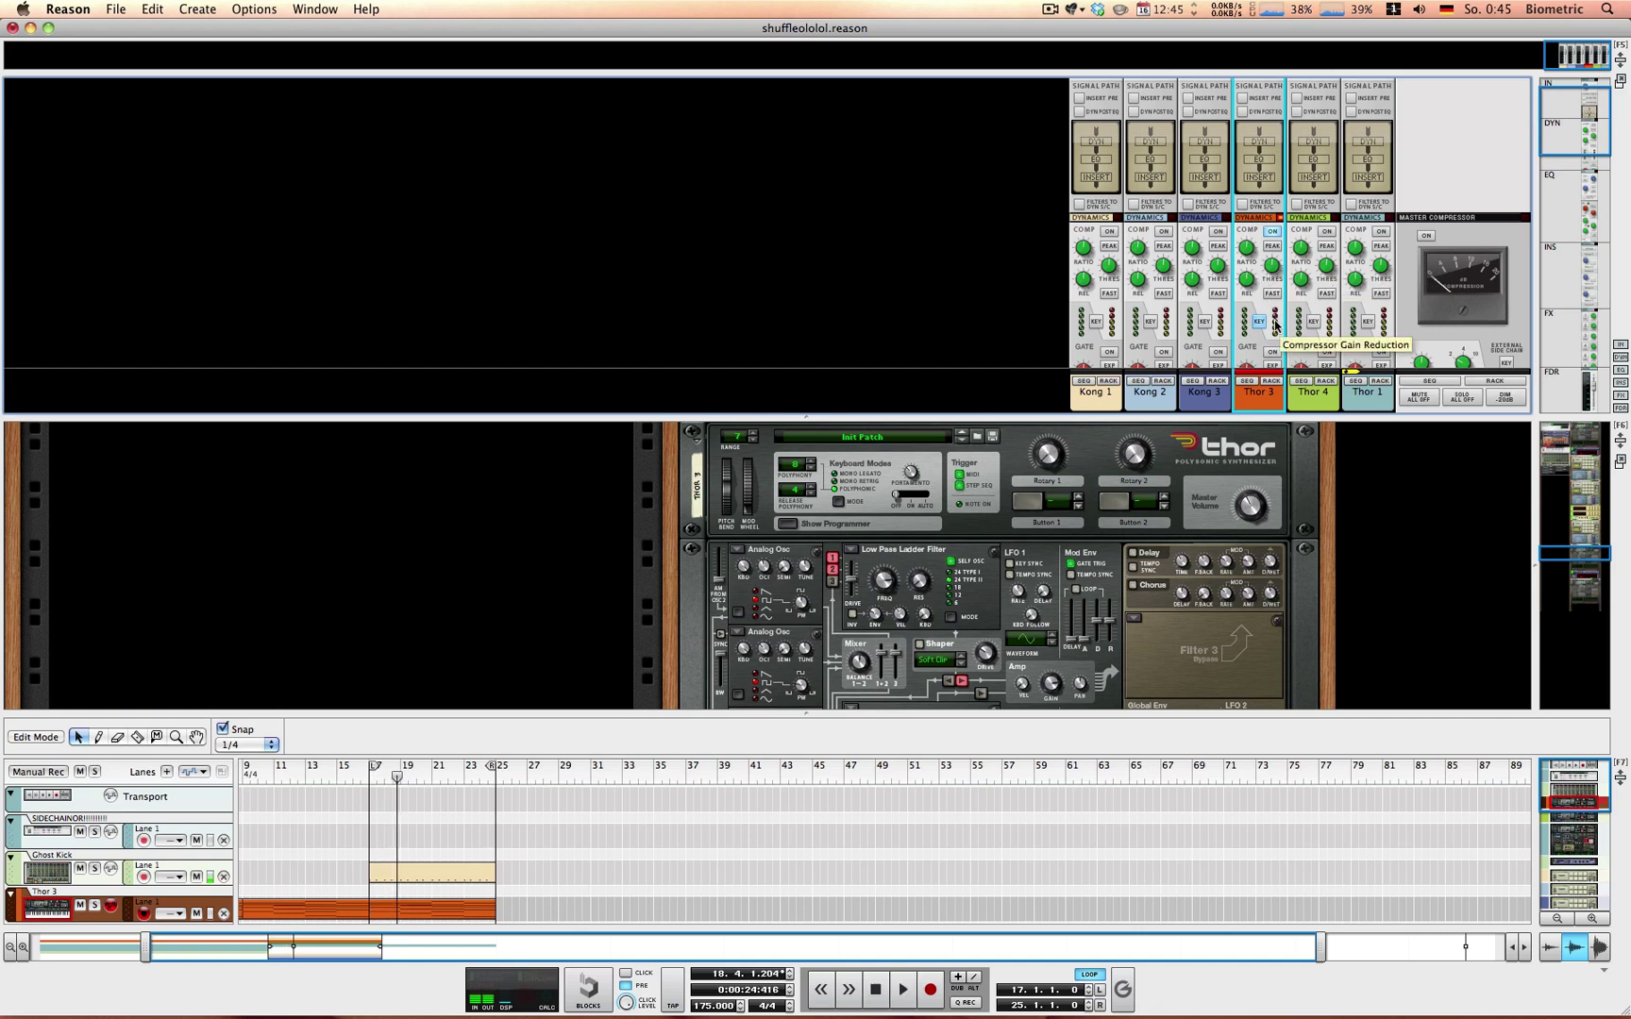
mouse_move(1276, 270)
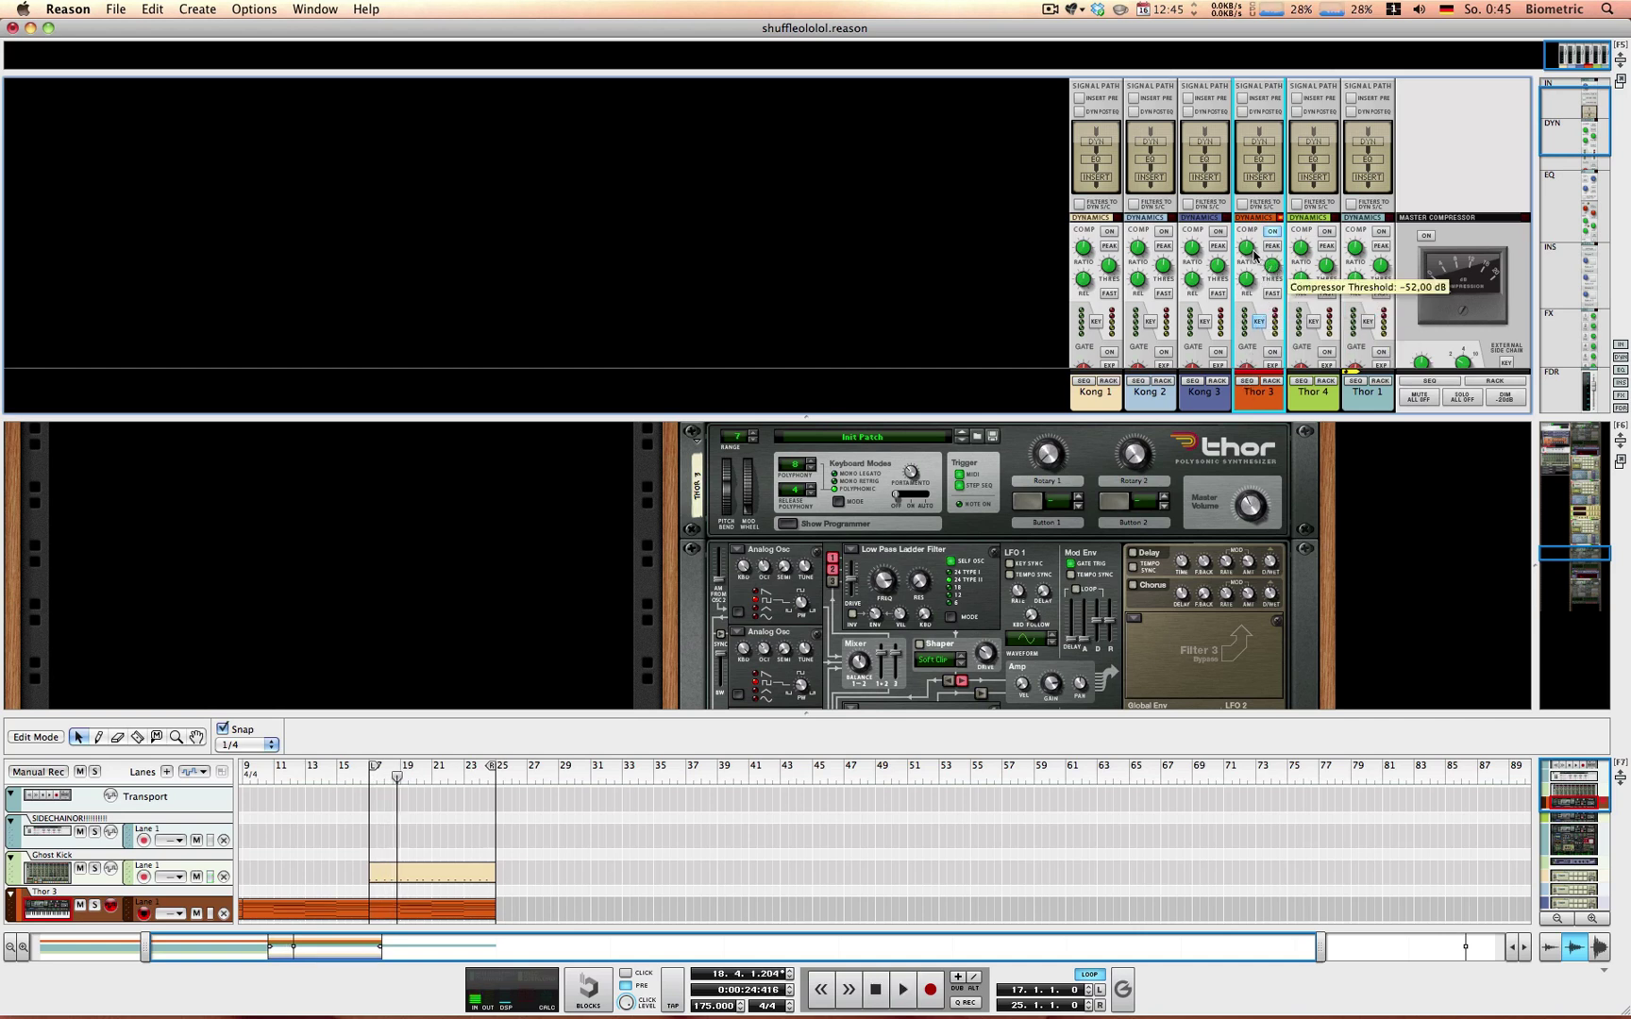
key("space")
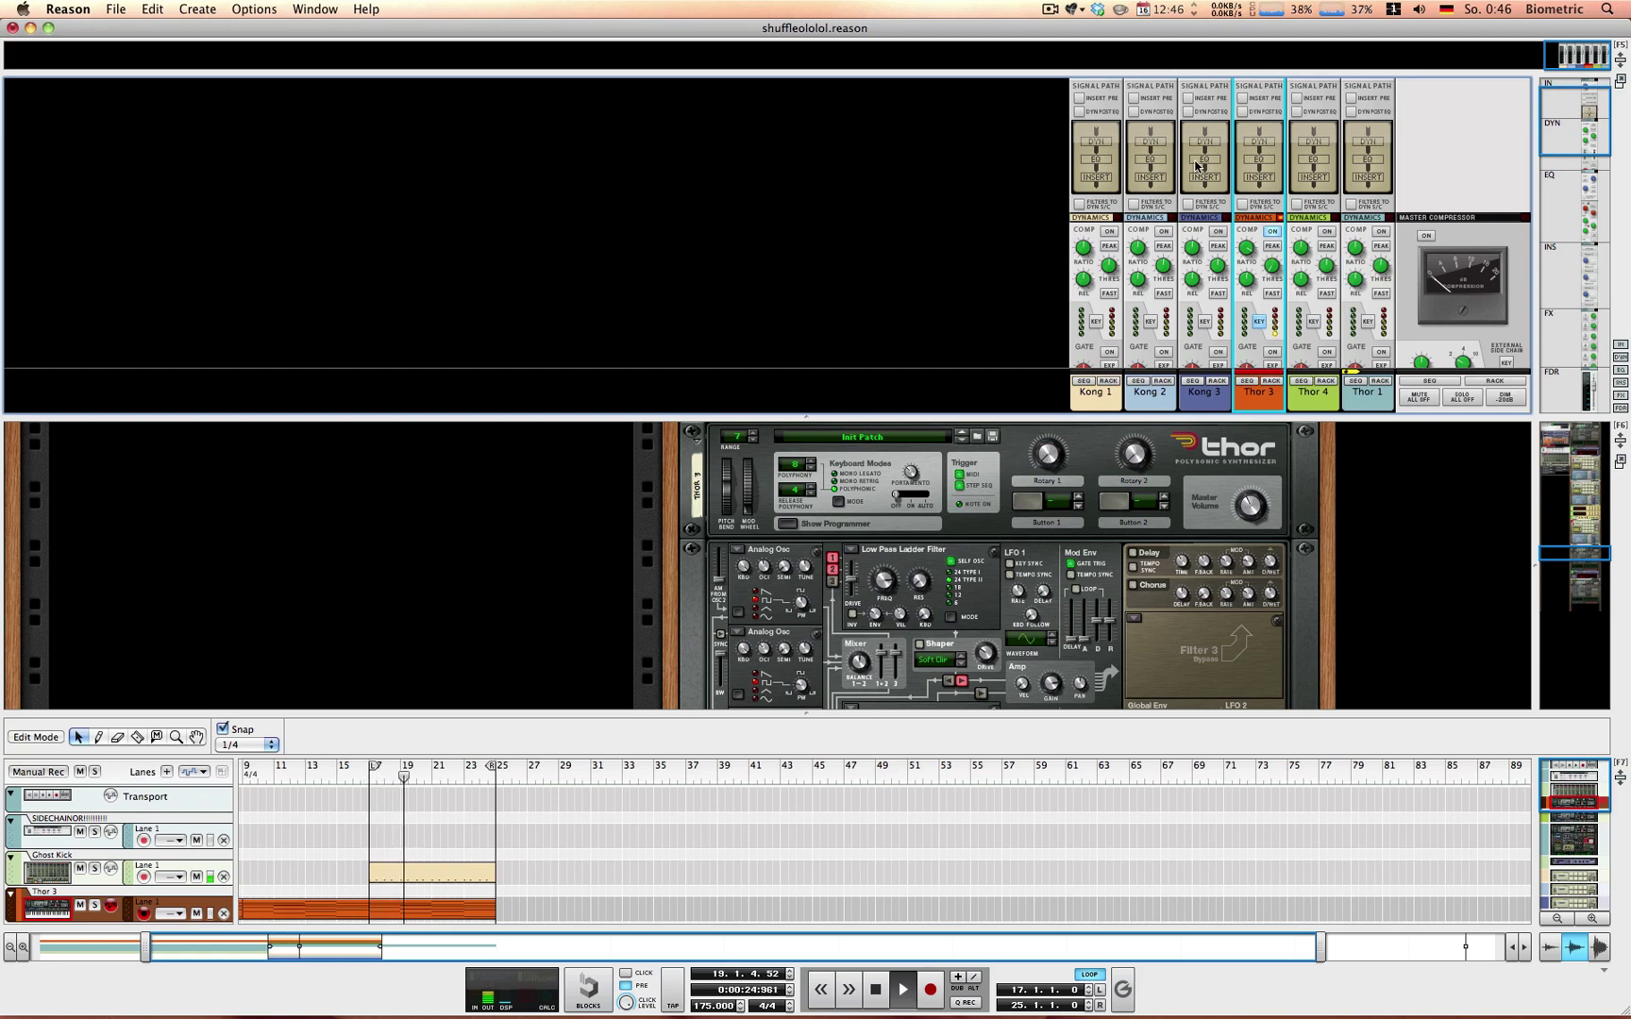
key("space")
Step: Give Thor 3's compressor a fast attack and audition the song again, stopping at bar 17
scroll(1276, 250, "down", 10)
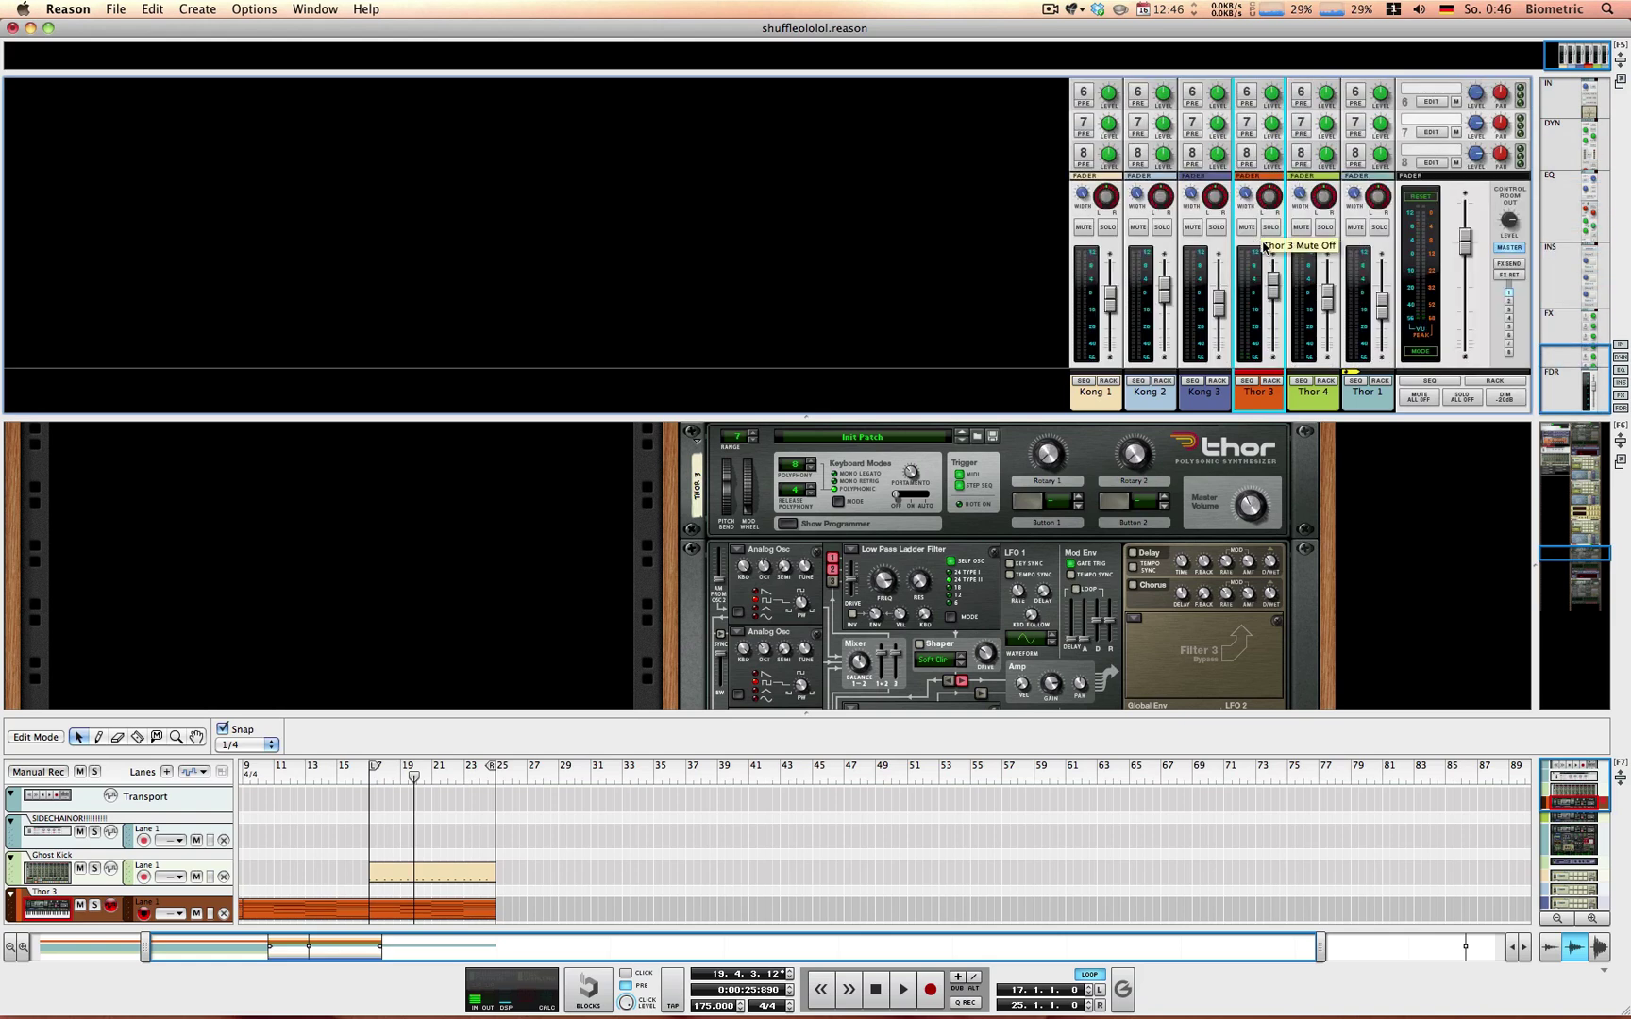
scroll(1266, 247, "up", 10)
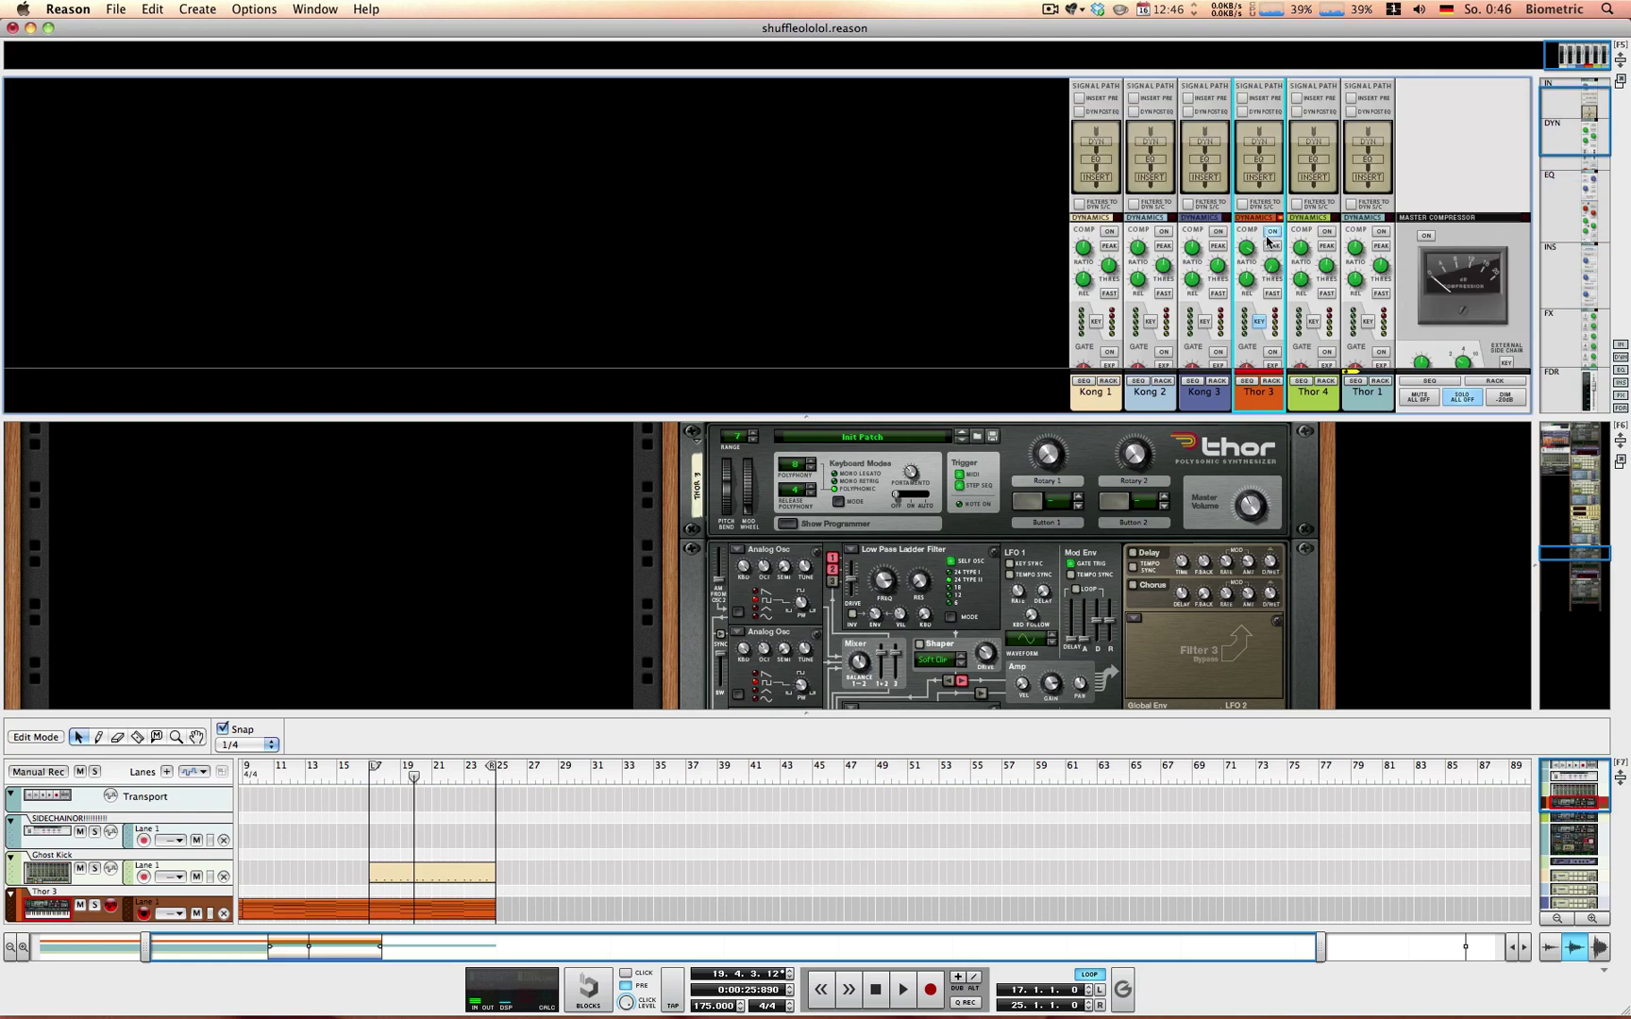
left_click(1272, 294)
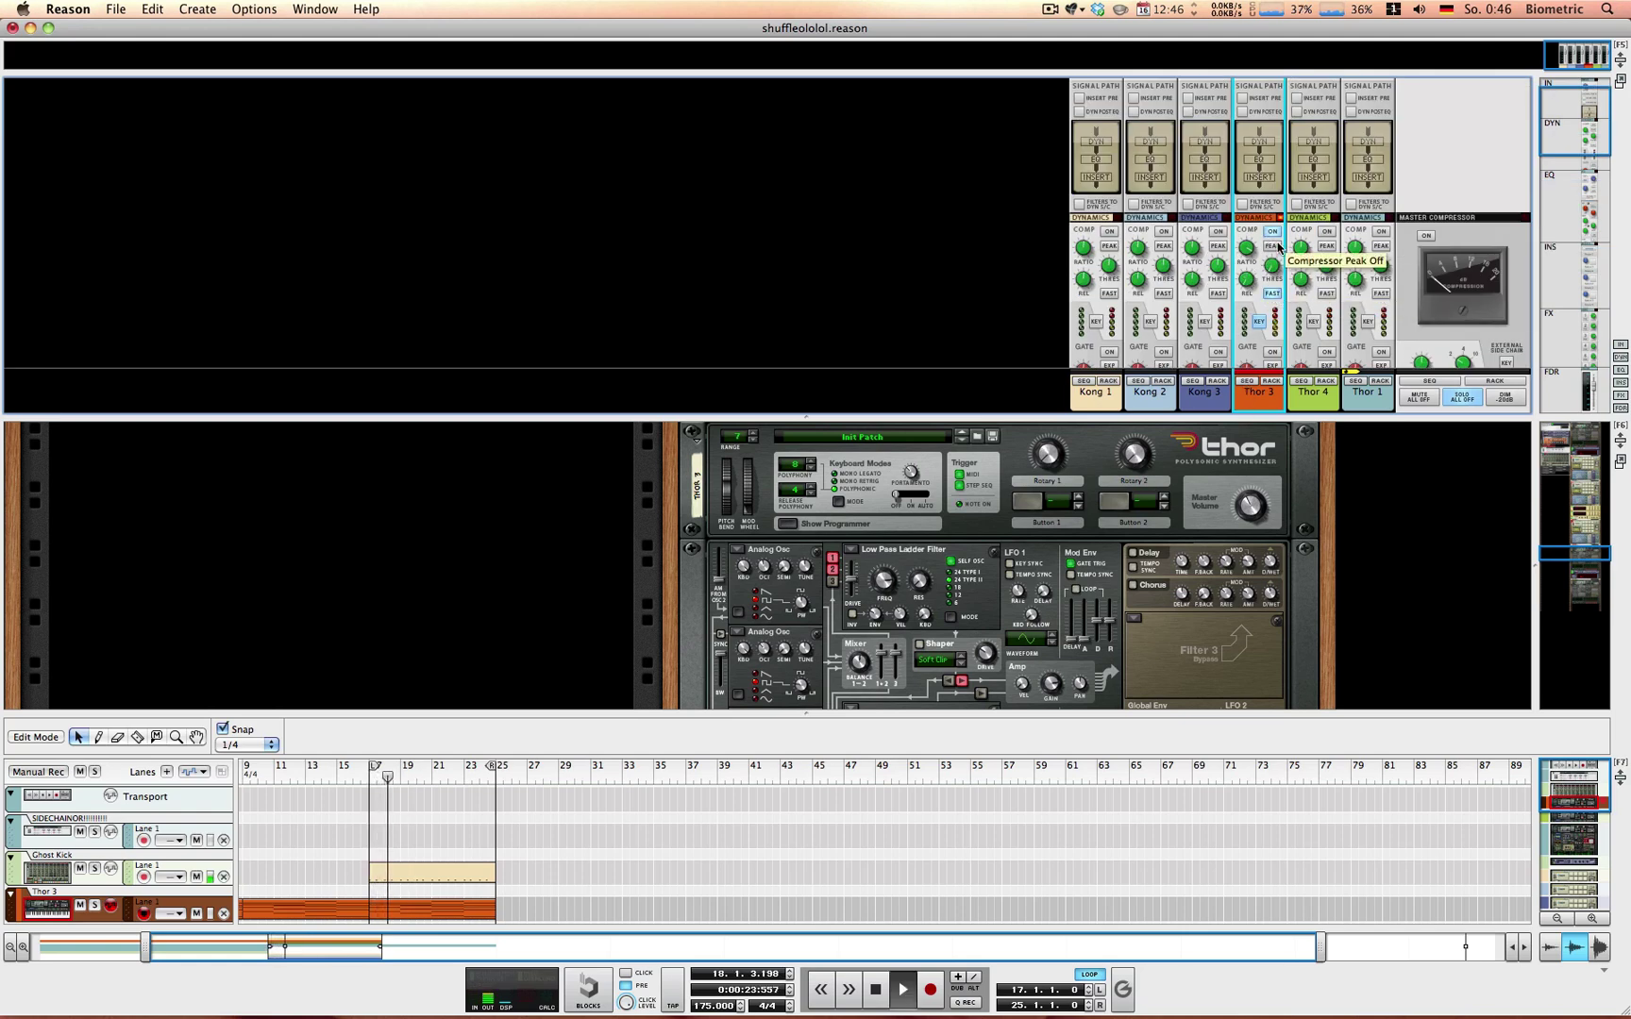
scroll(1256, 280, "down", 5)
scroll(1260, 269, "down", 5)
scroll(1266, 171, "up", 2)
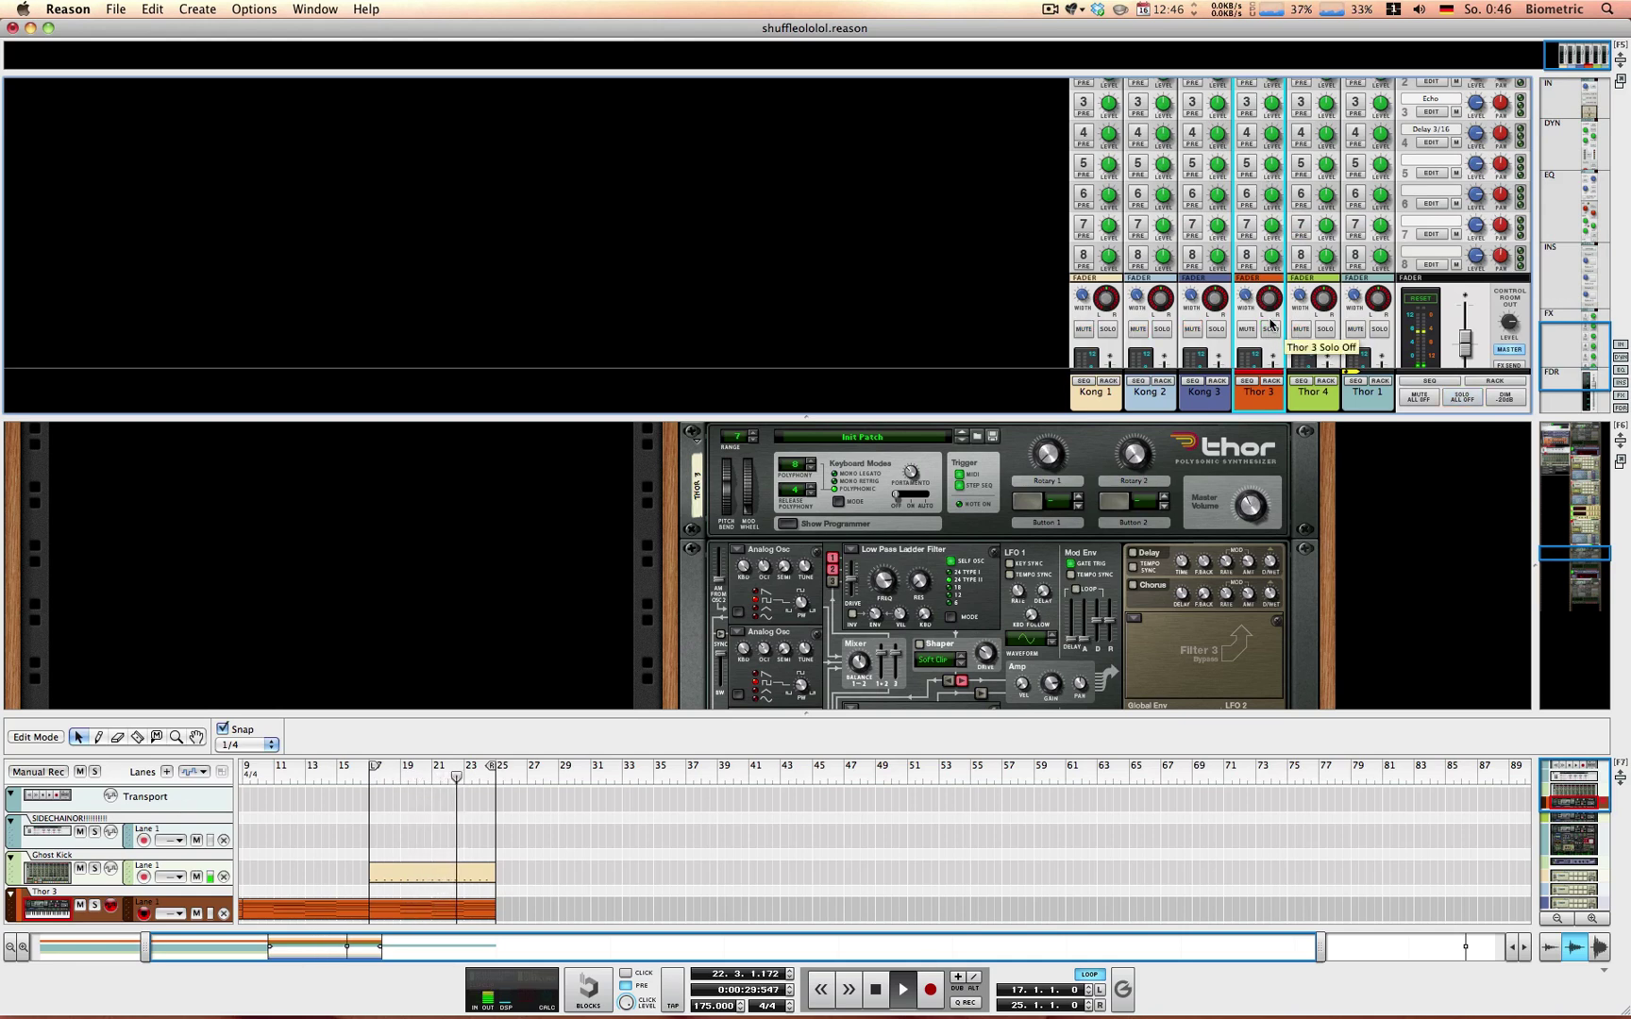
key("space")
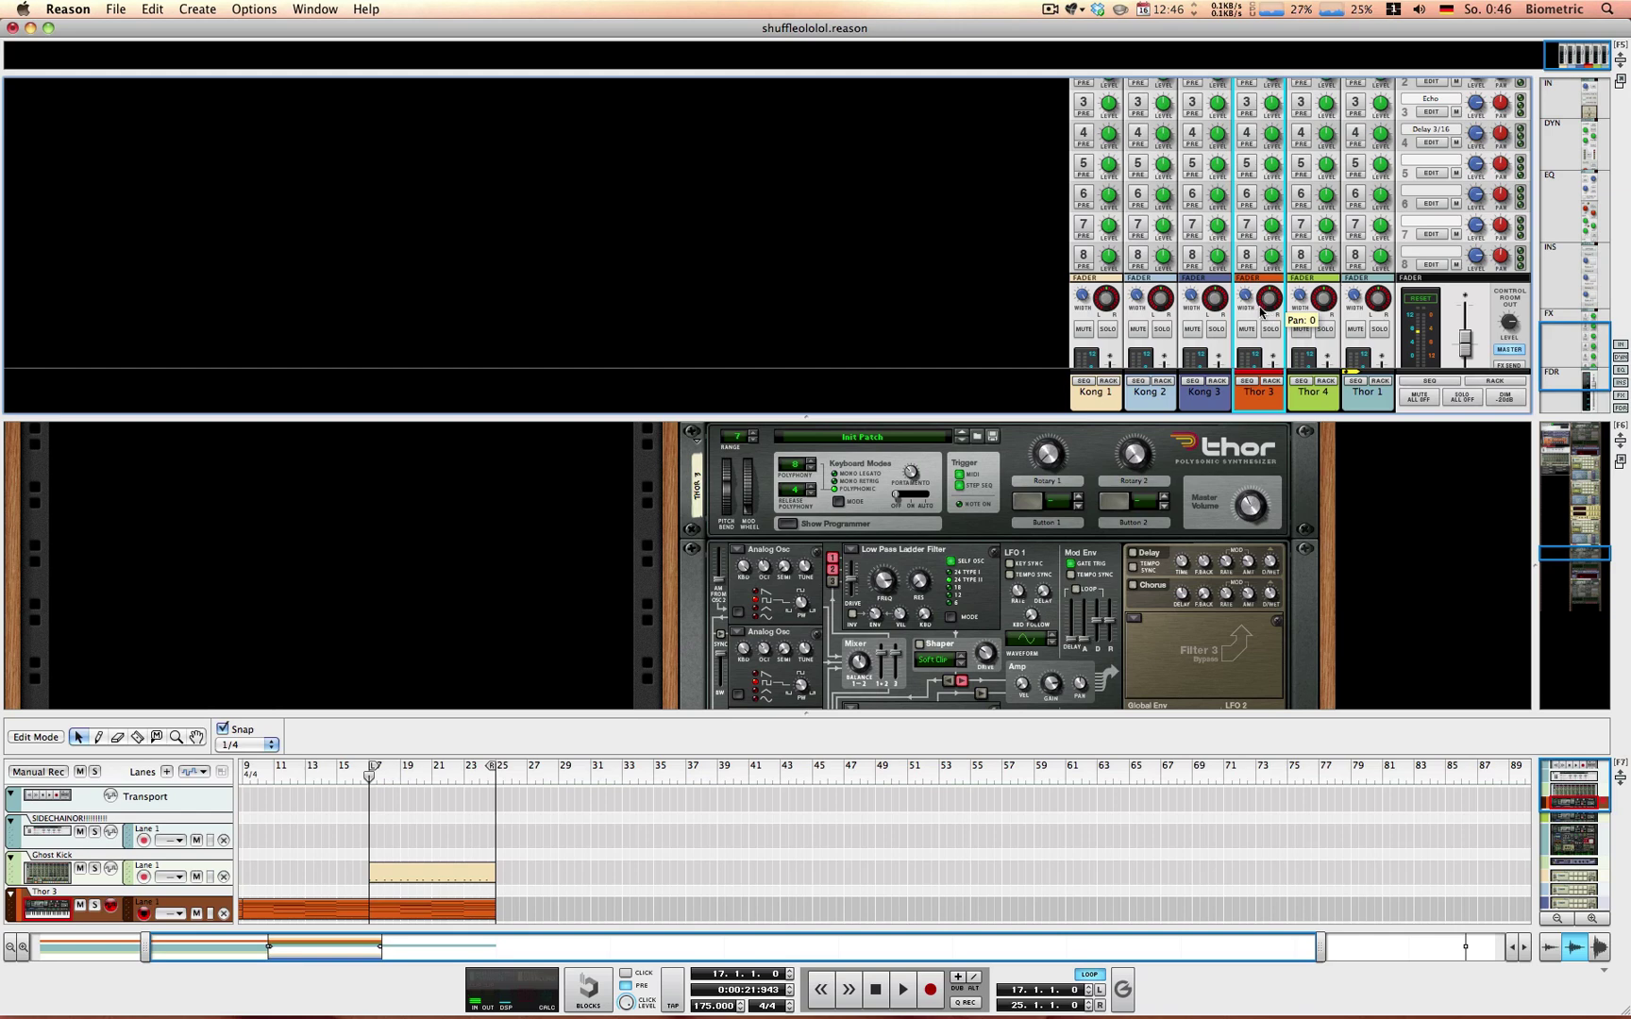
scroll(1261, 311, "down", 3)
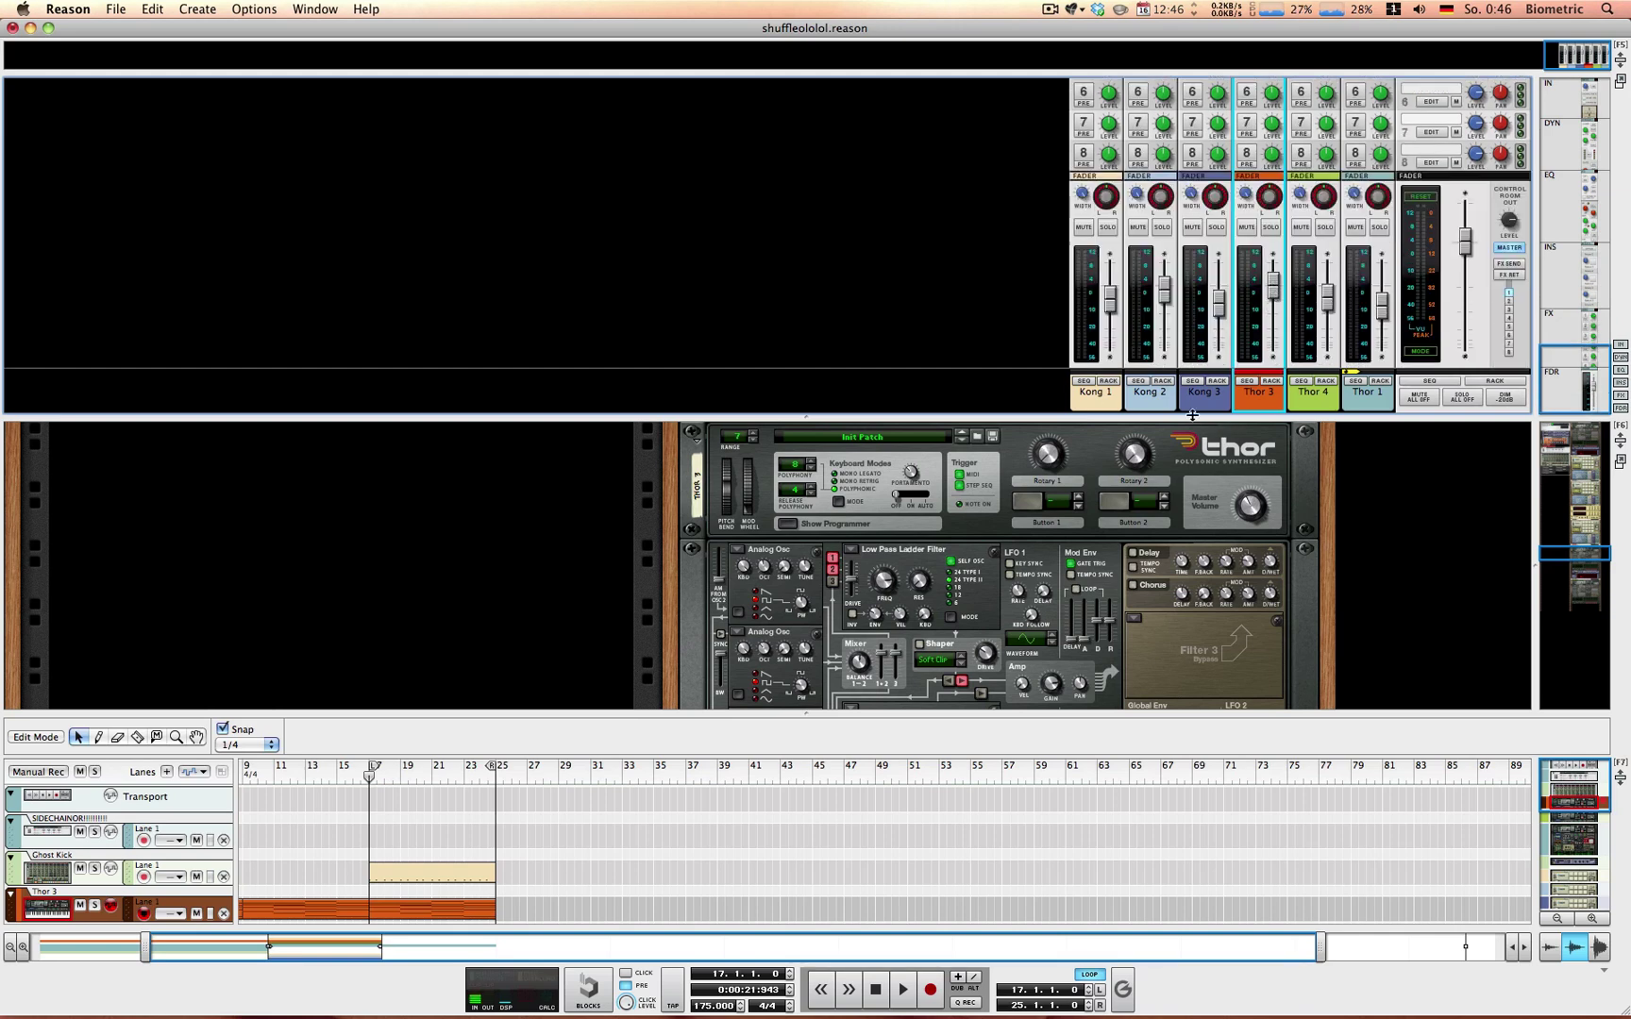
Step: Add a SubTractor synth to the rack
left_click_drag(1191, 415, 1191, 212)
scroll(1279, 507, "down", 5)
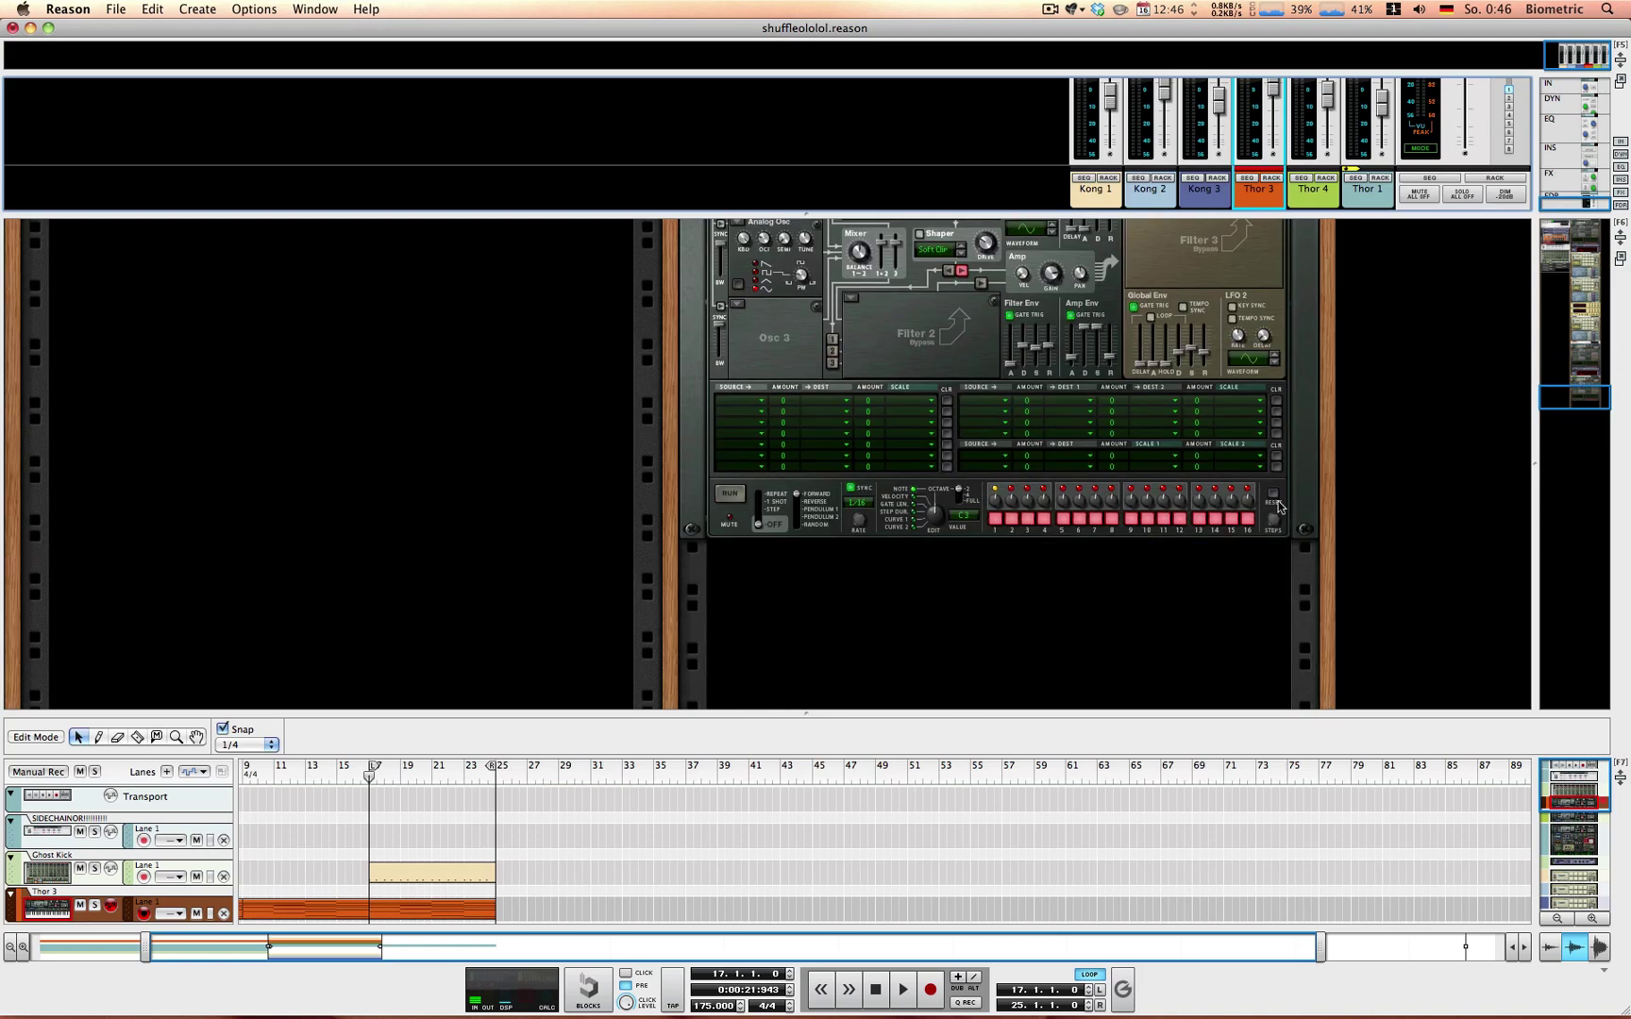
right_click(936, 584)
mouse_move(1048, 673)
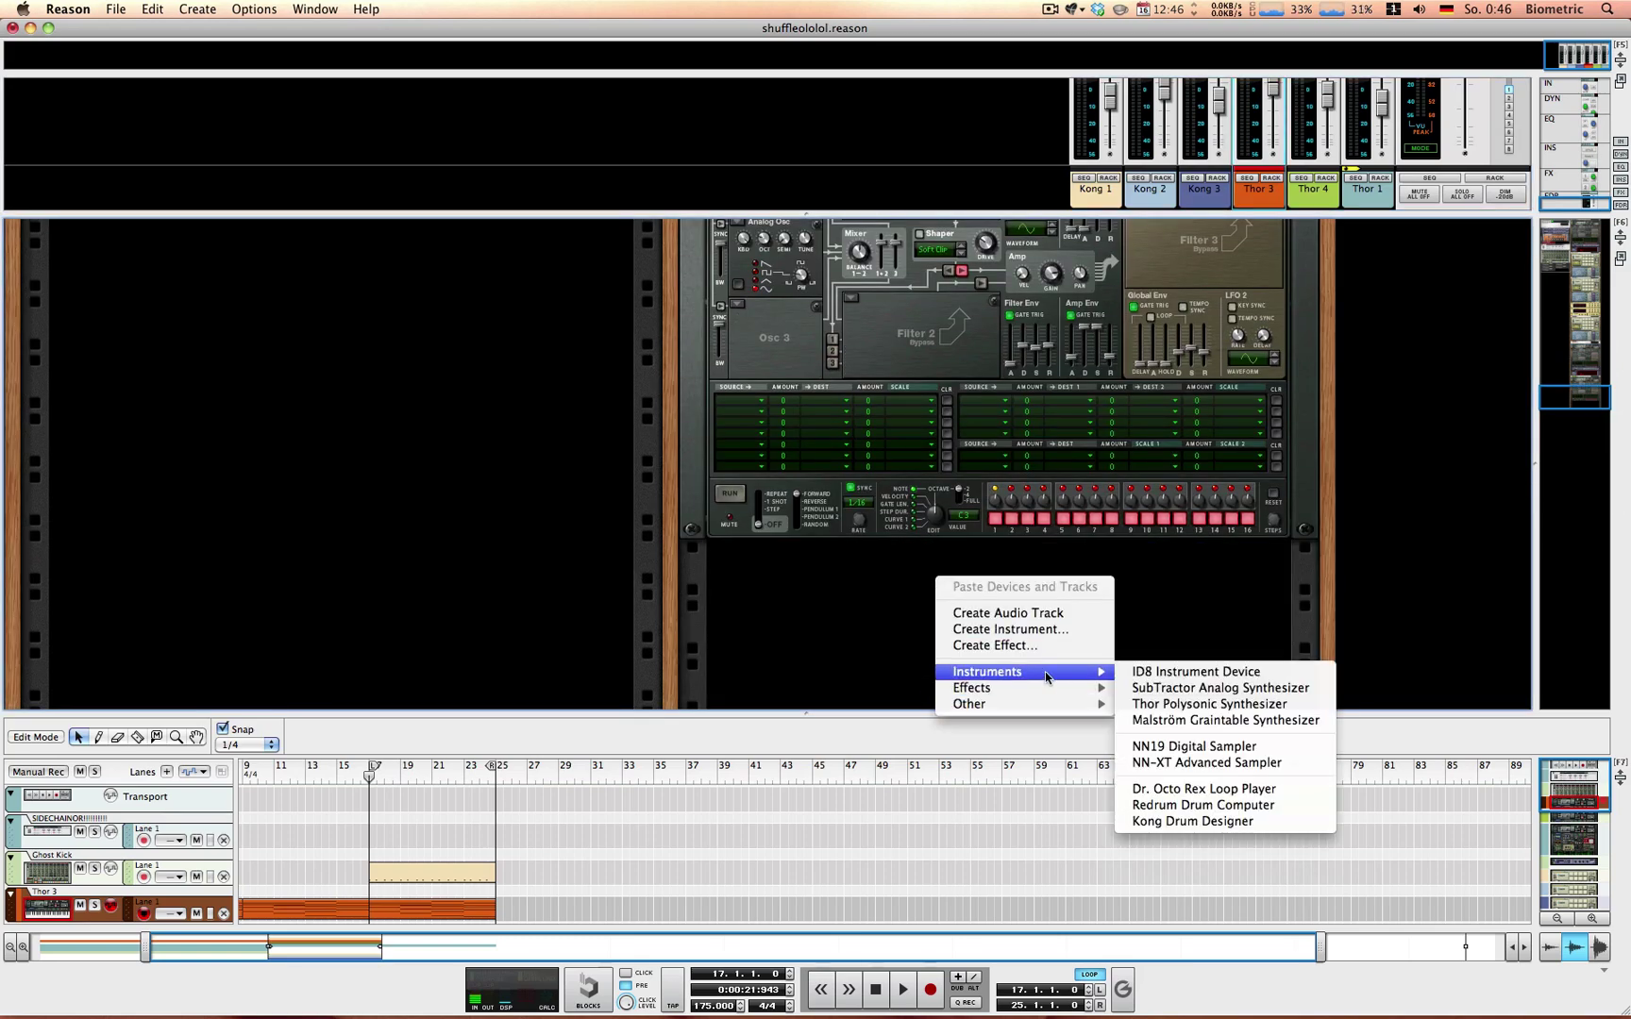
left_click(1183, 696)
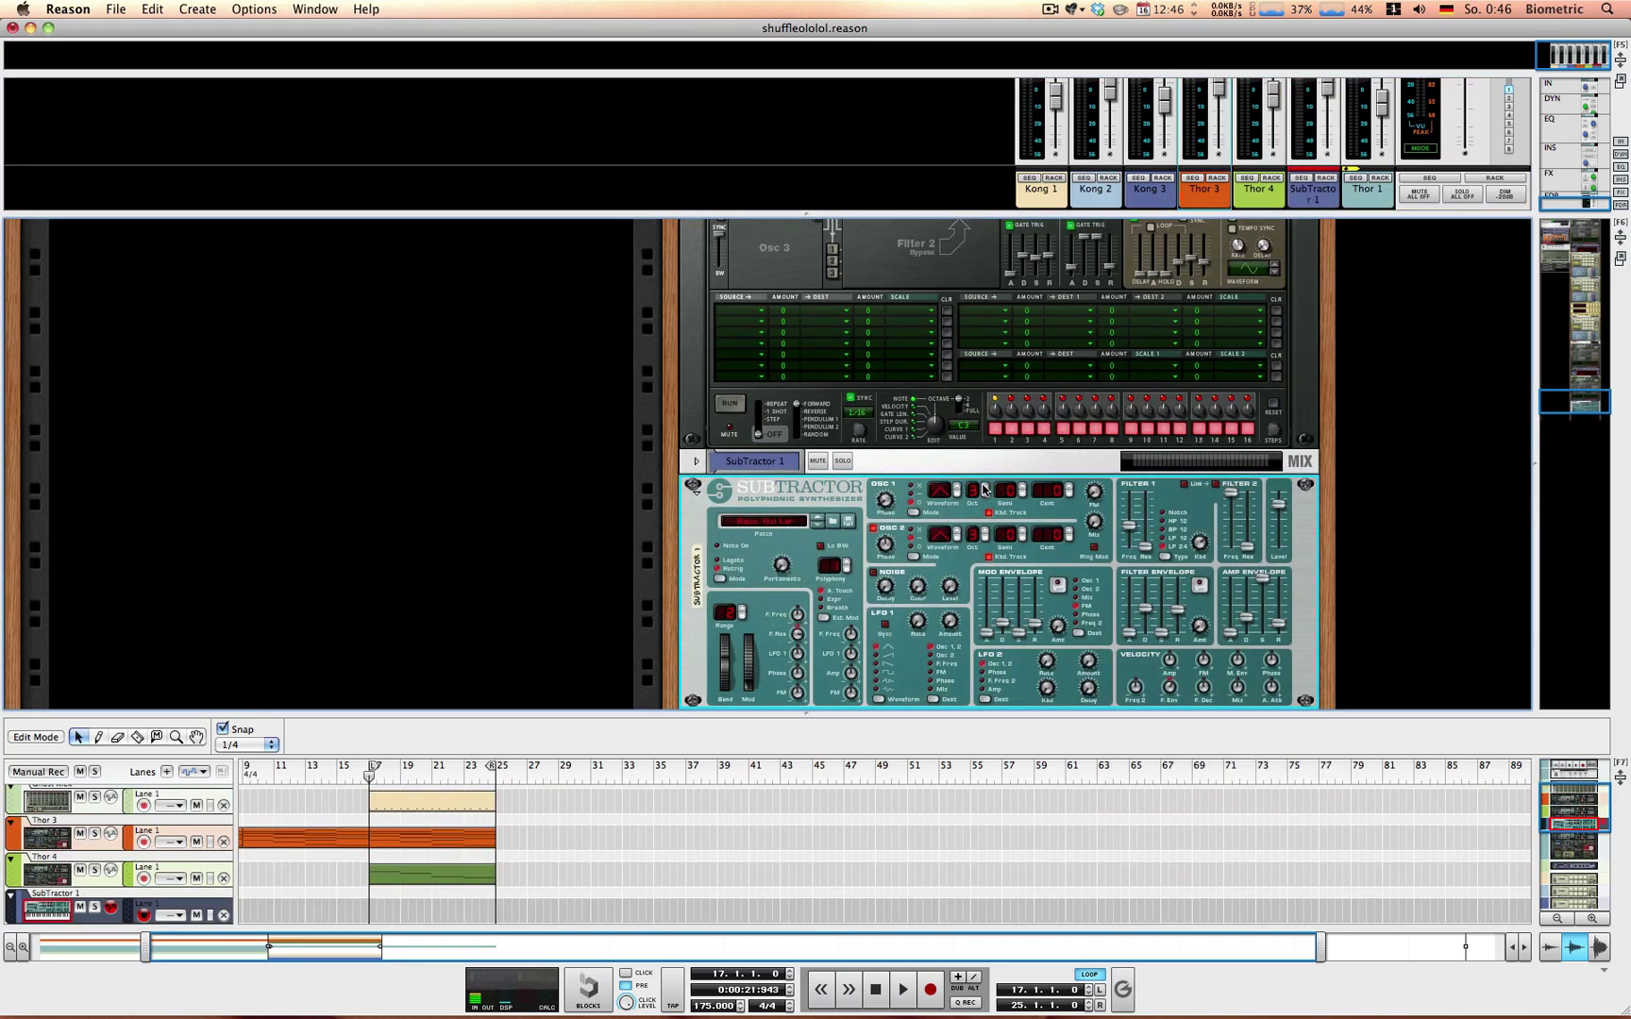
Step: Connect SubTractor 1's channel sidechain input to a Spider split output inside SIDECHAINOR
scroll(953, 387, "down", 2)
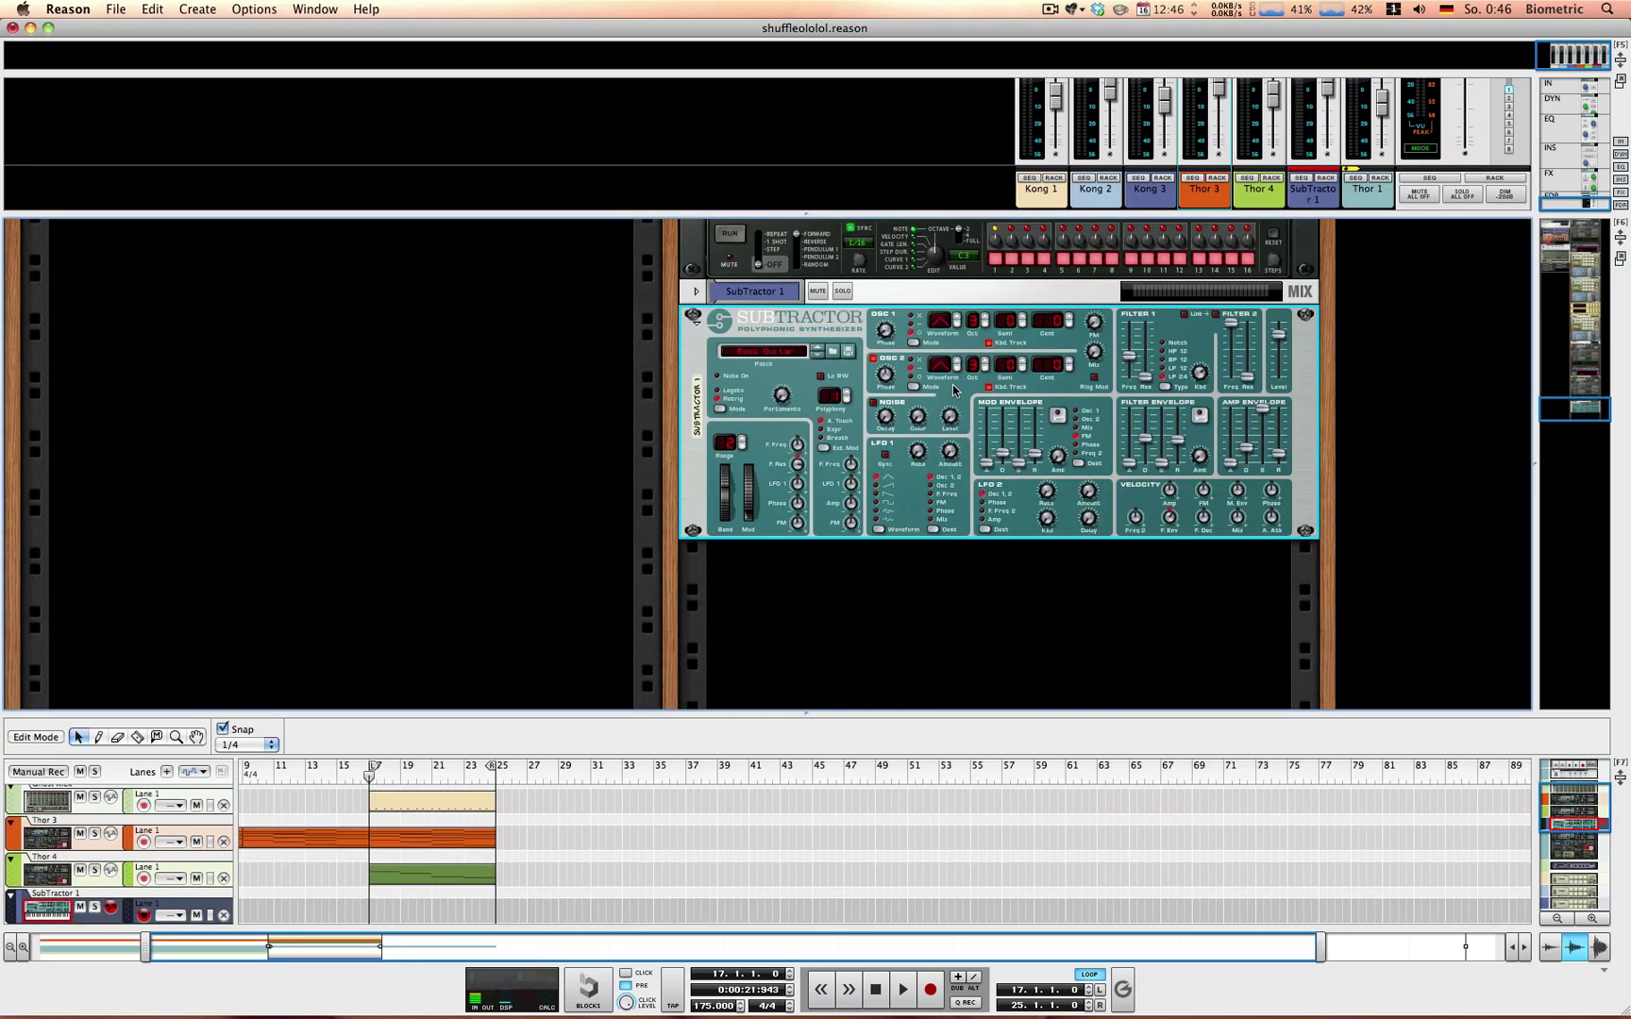
left_click(694, 292)
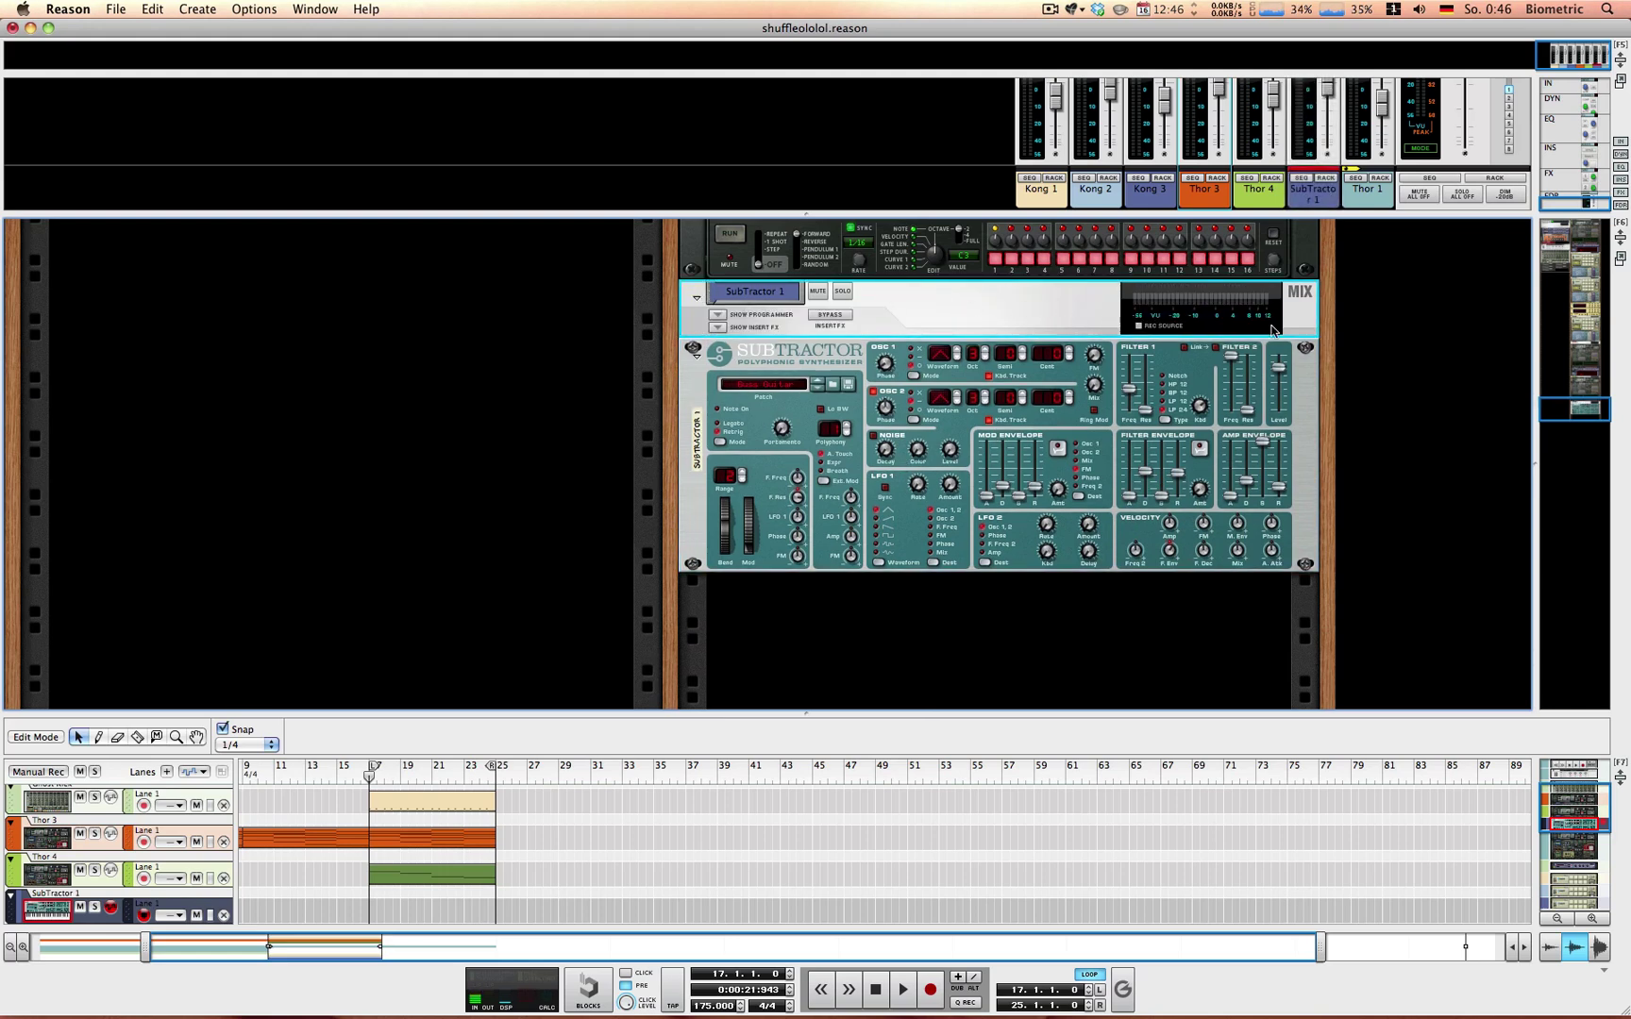
key("Tab")
left_click(941, 302)
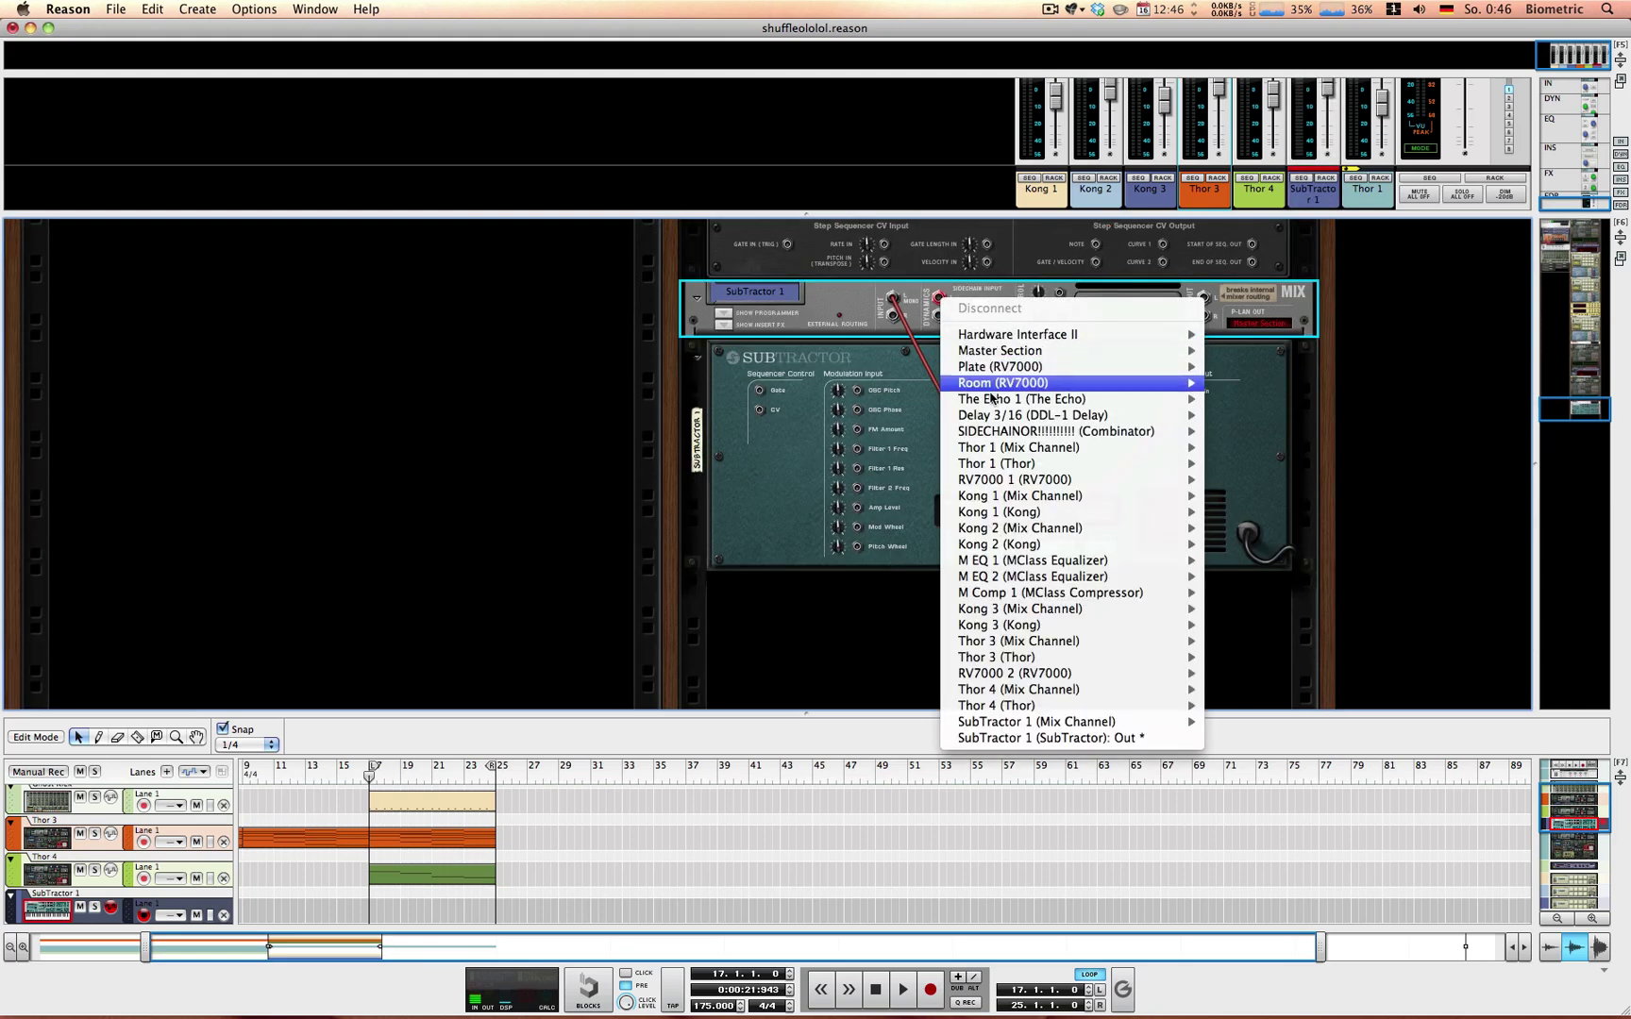
mouse_move(1021, 432)
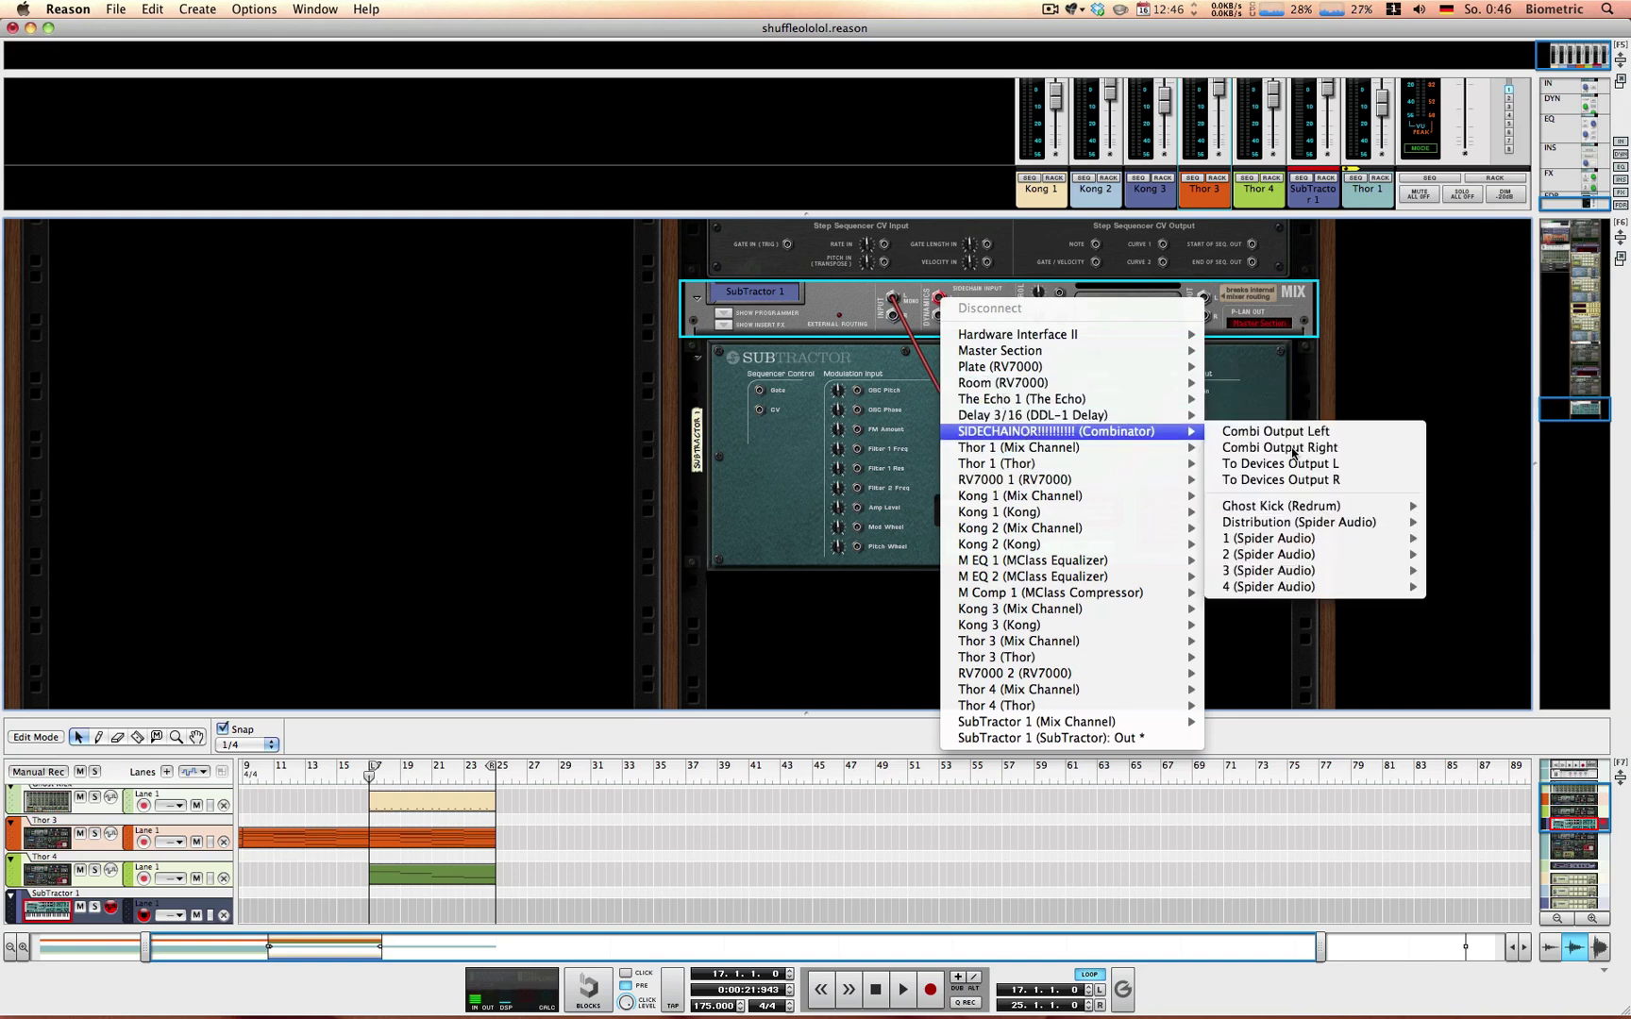
left_click(1477, 570)
key("Tab")
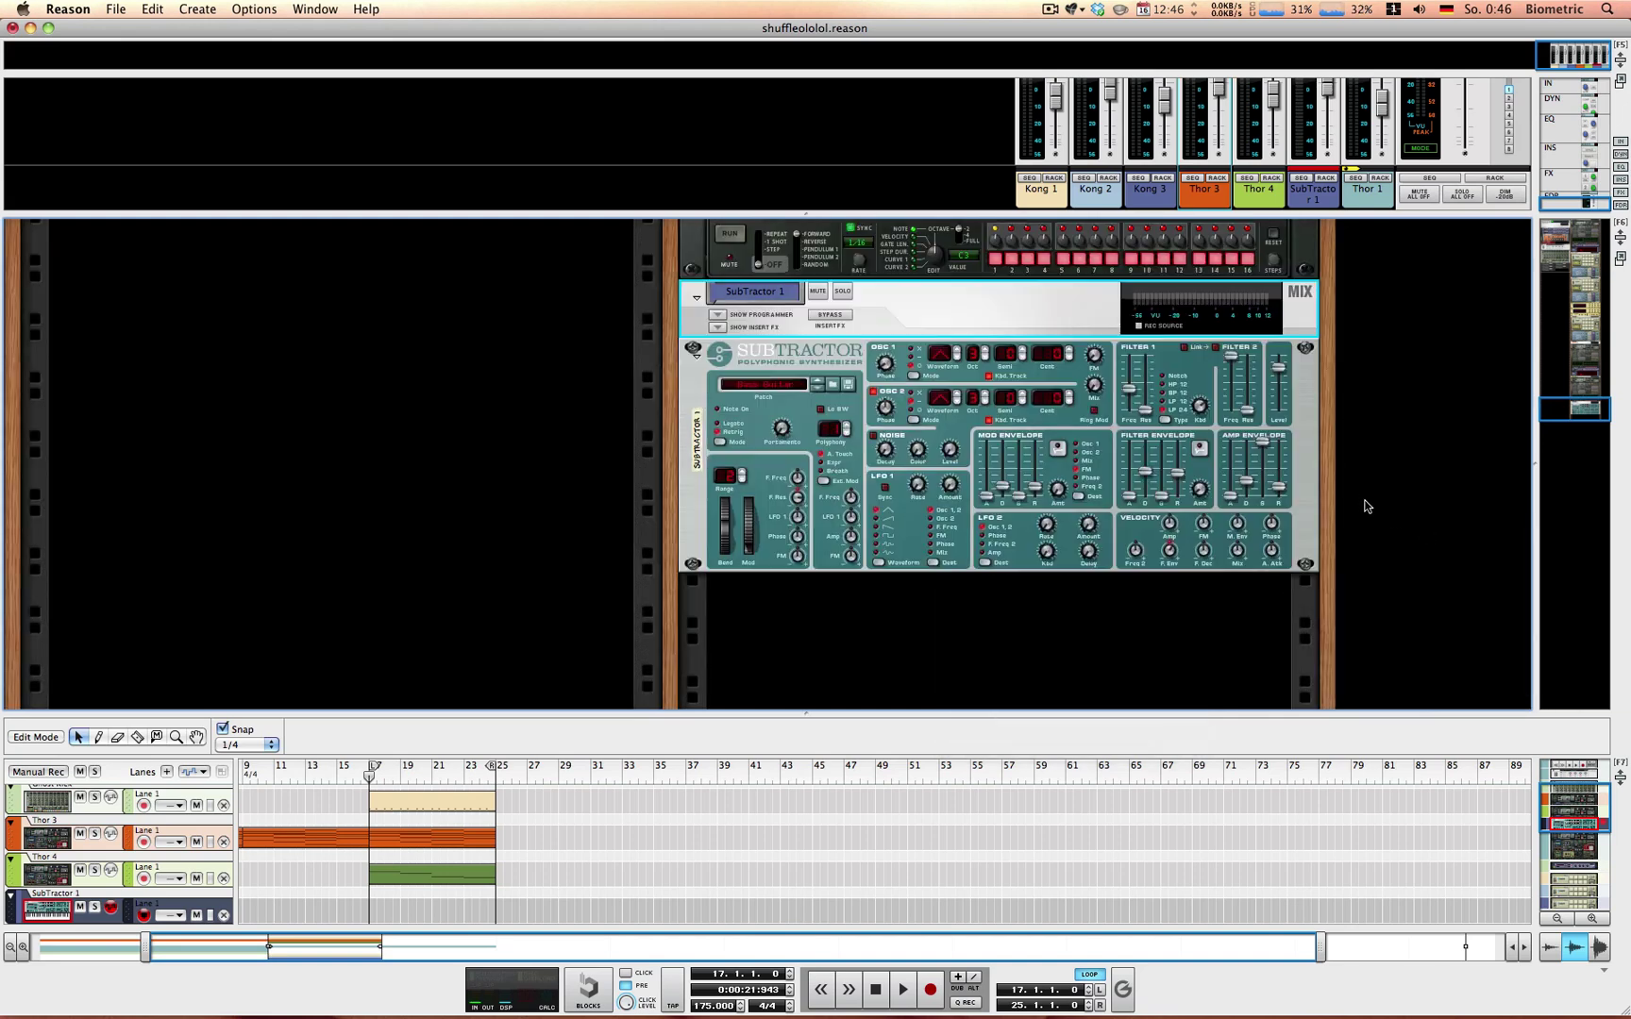
Step: Add an MClass Compressor under SubTractor 1
scroll(1239, 441, "down", 1)
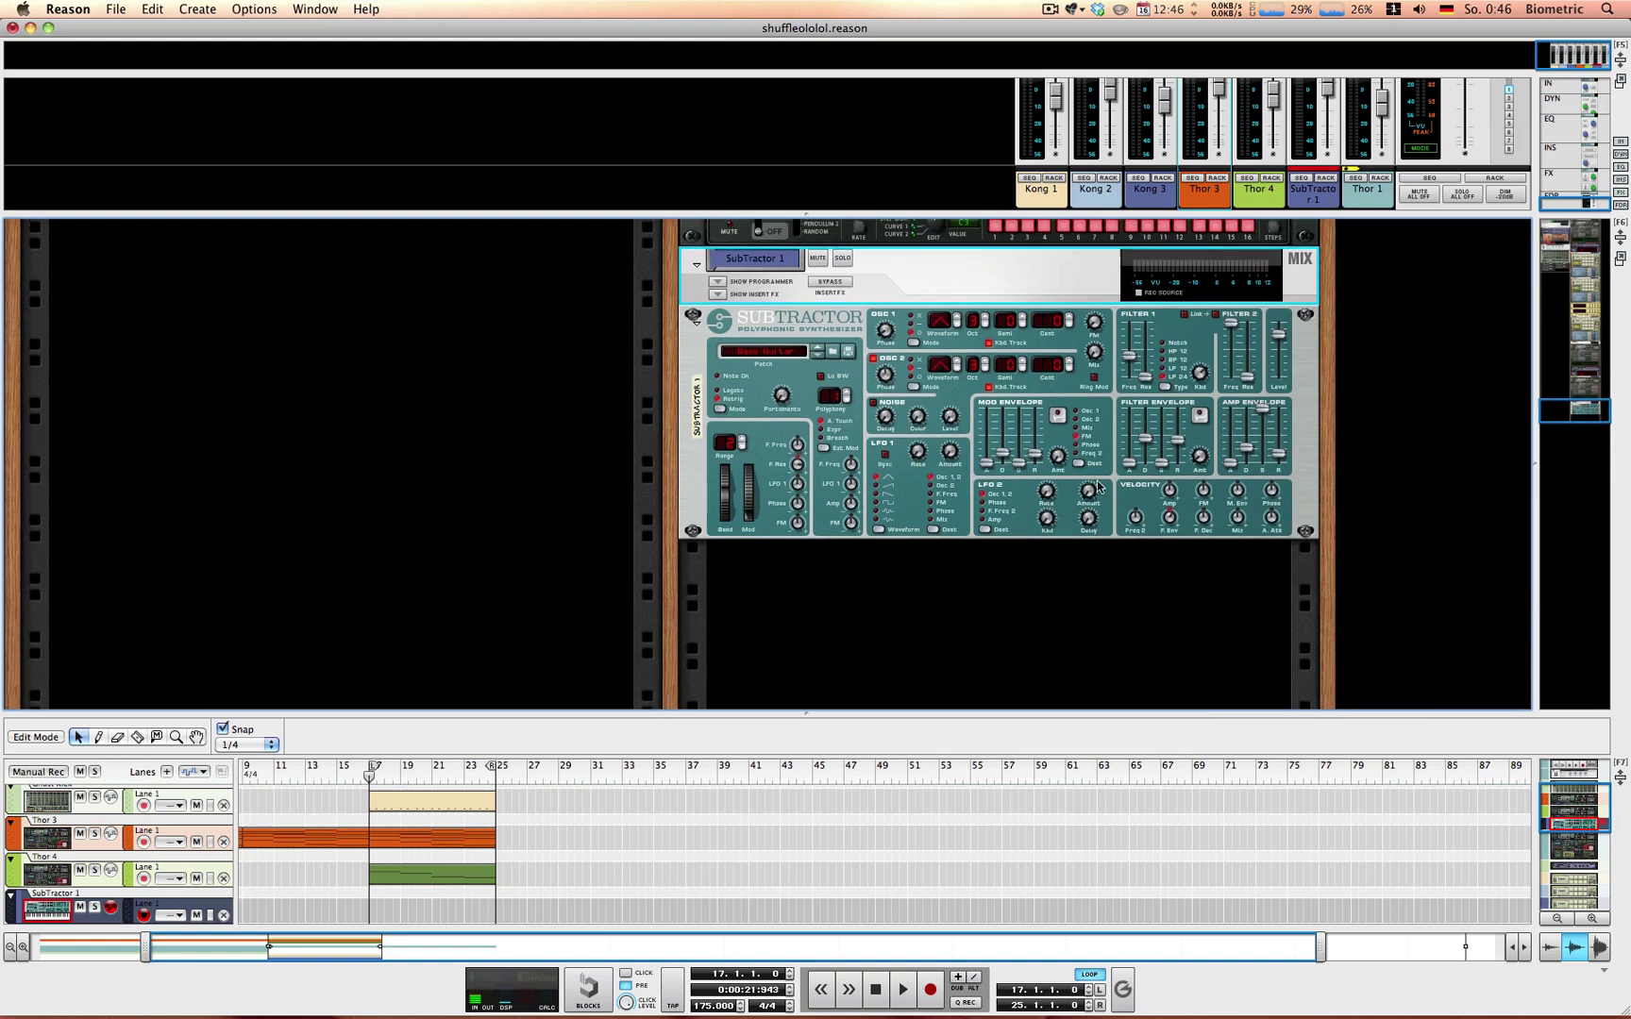
right_click(892, 562)
mouse_move(962, 672)
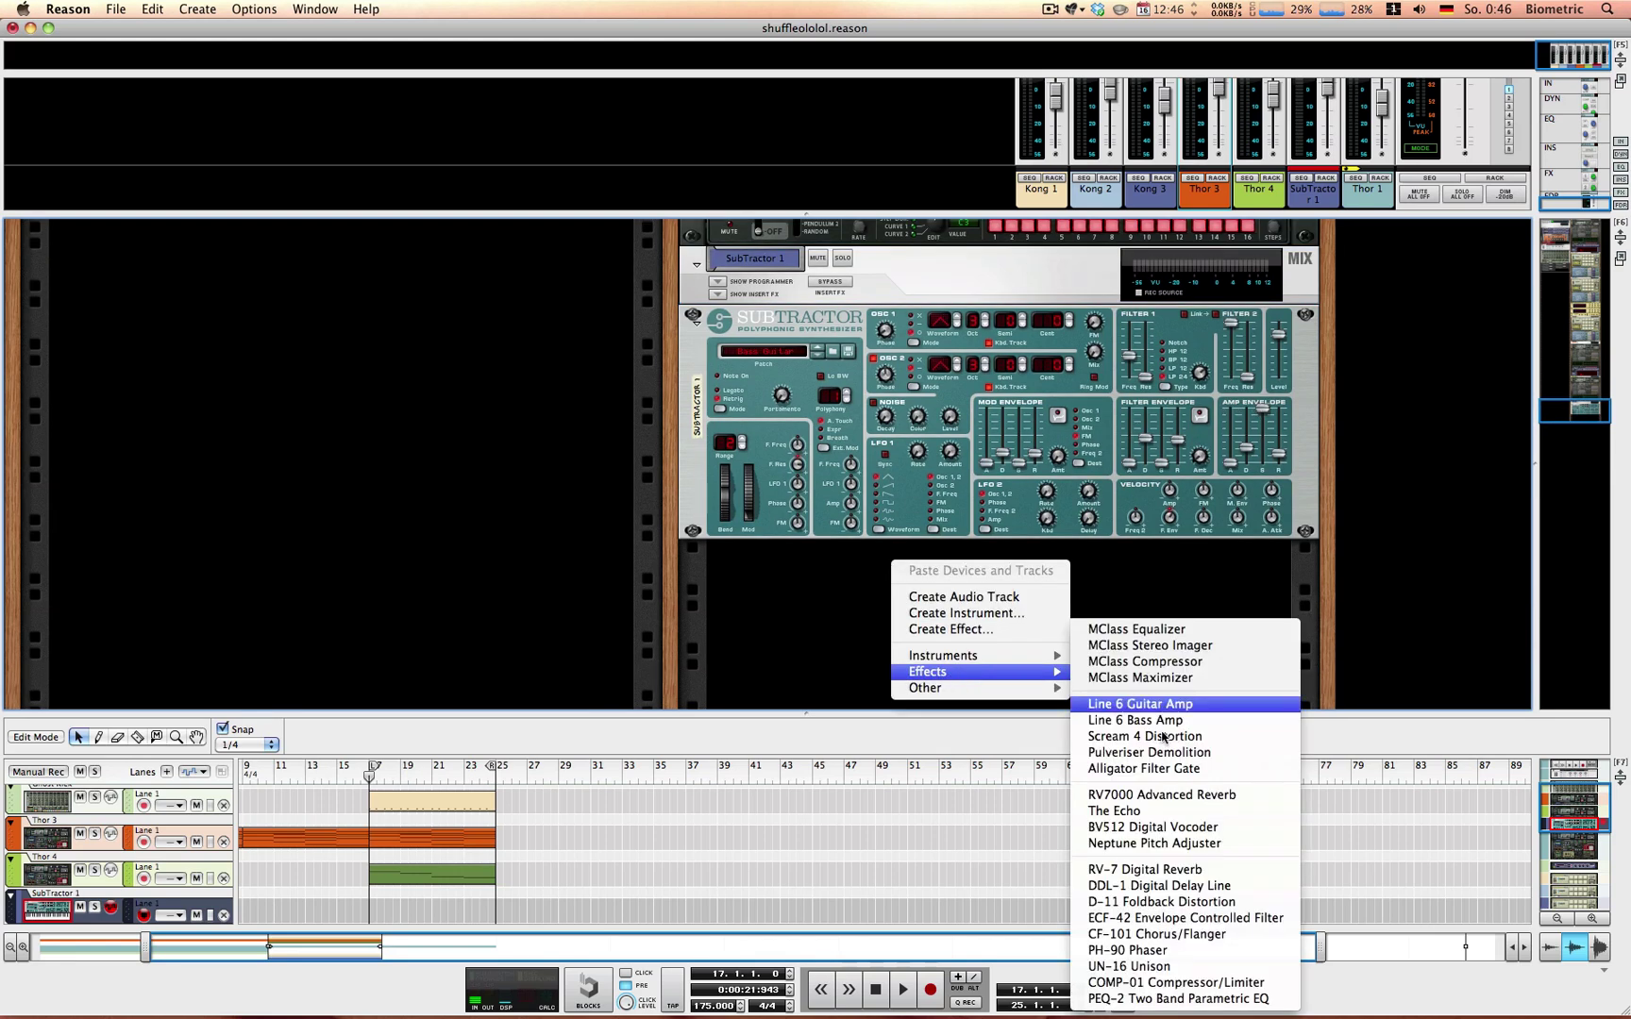
left_click(1123, 662)
Step: Add a Redrum Drum Computer and program steps 6, 7 and 8
right_click(902, 586)
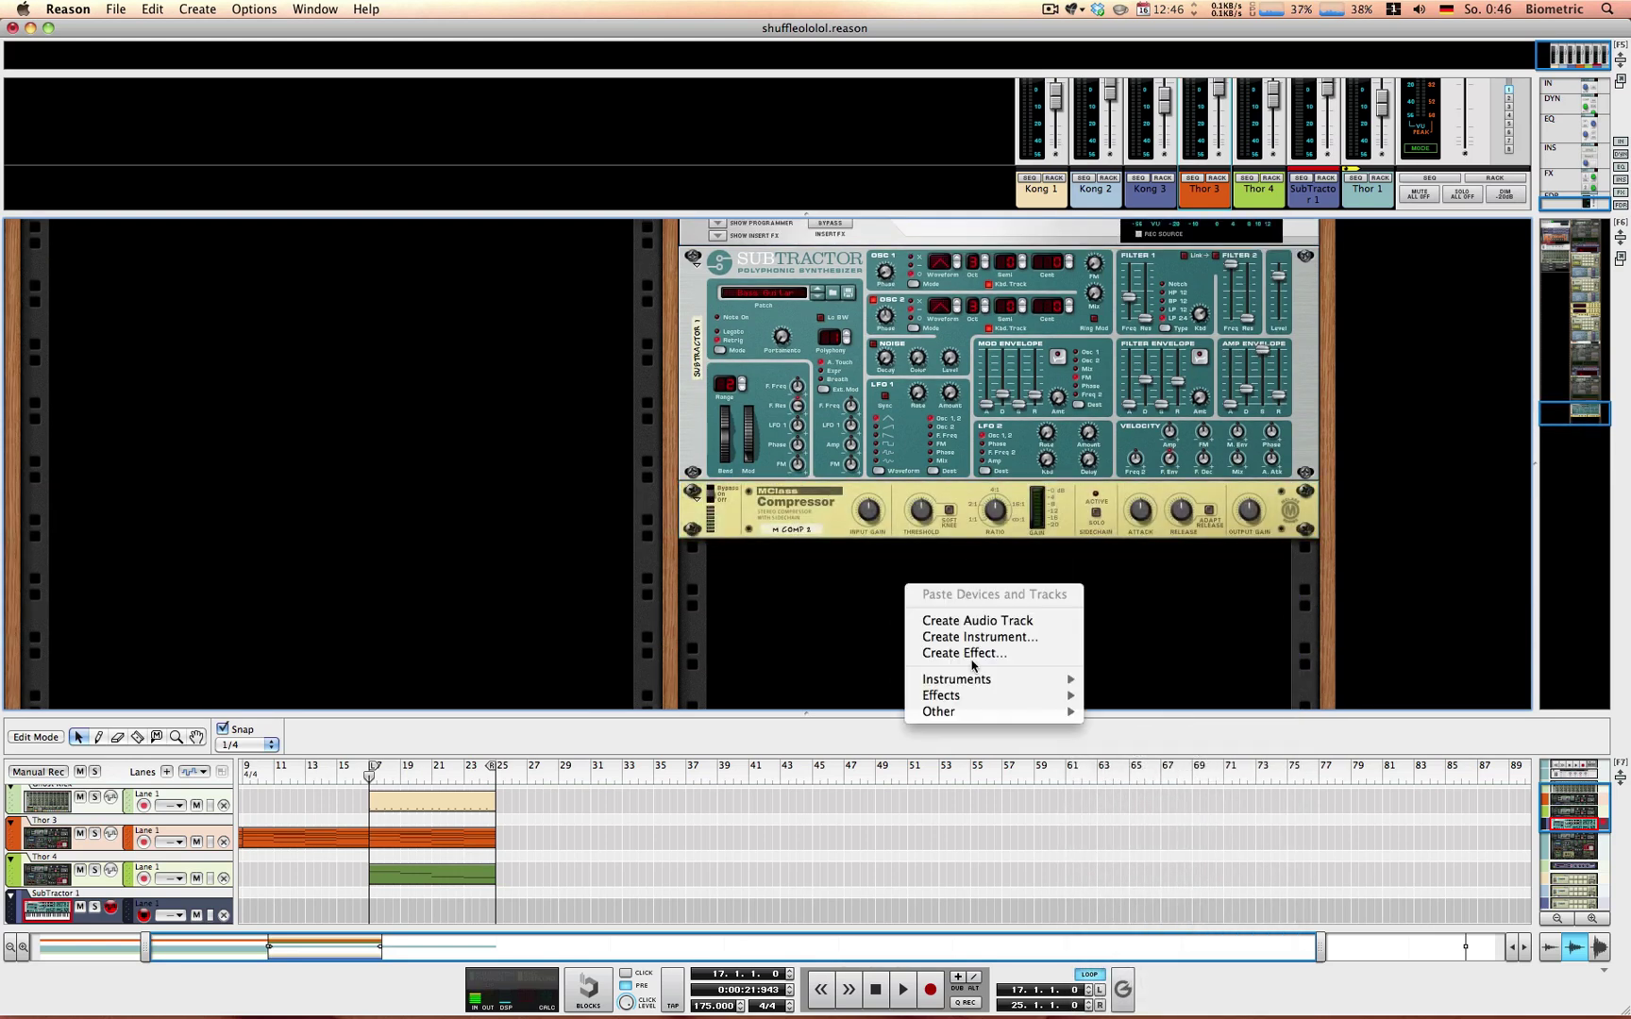
mouse_move(1000, 694)
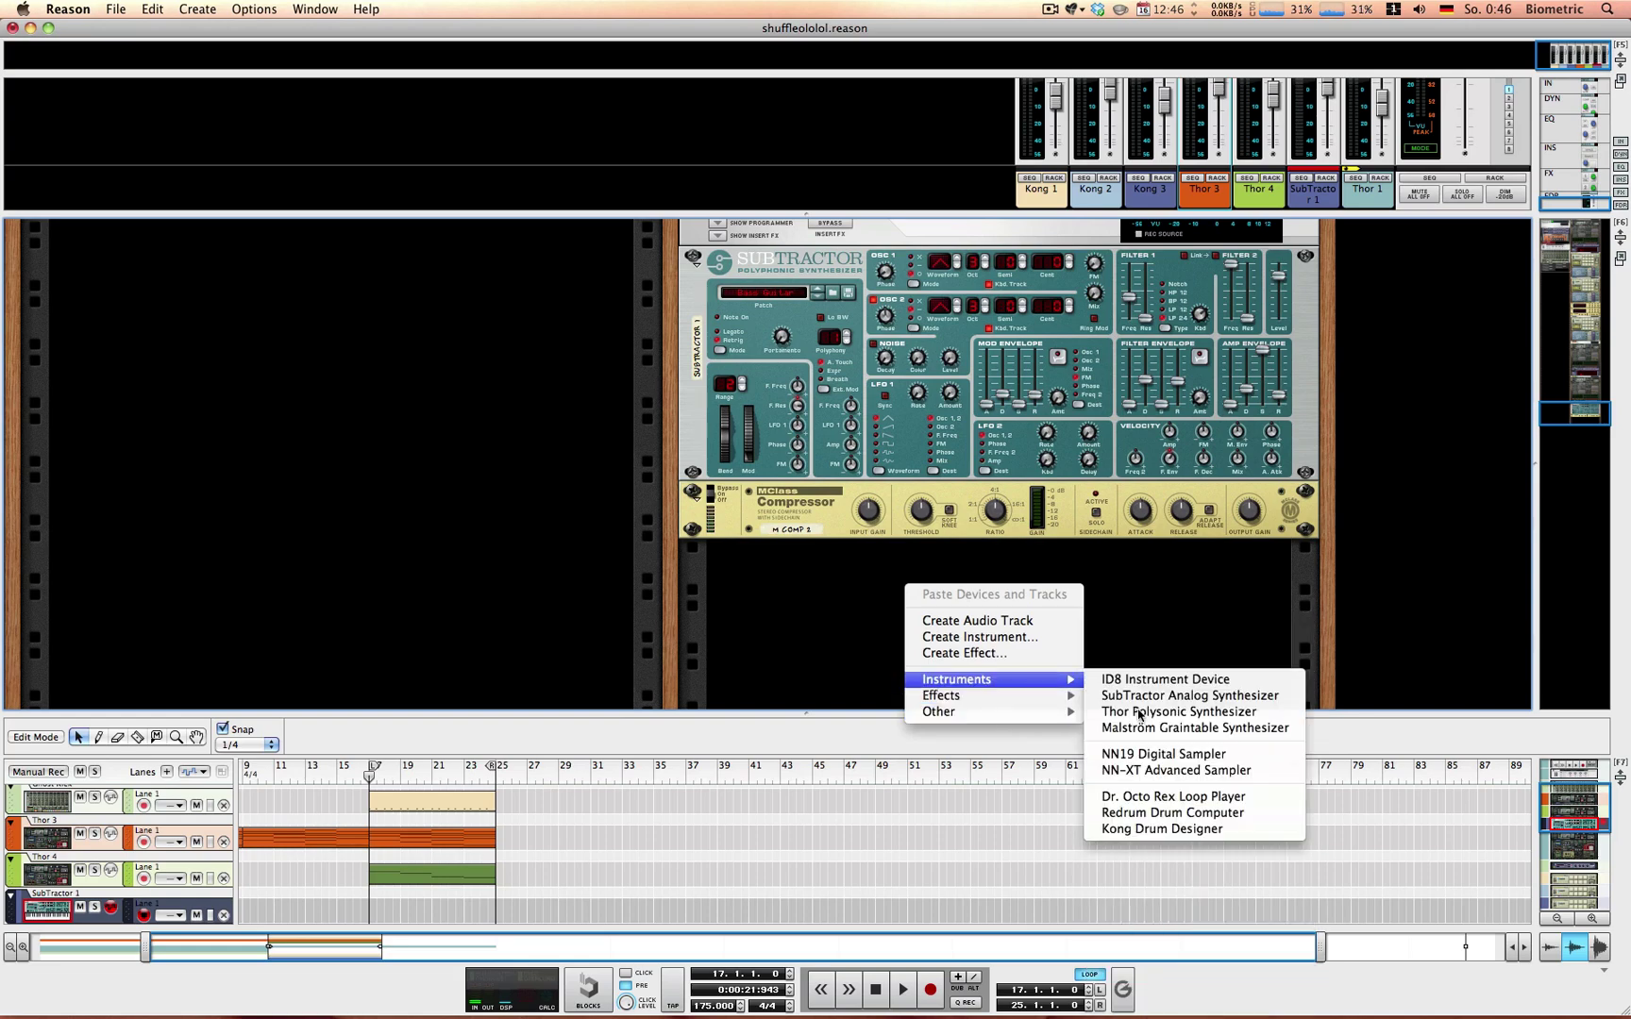
left_click(1184, 815)
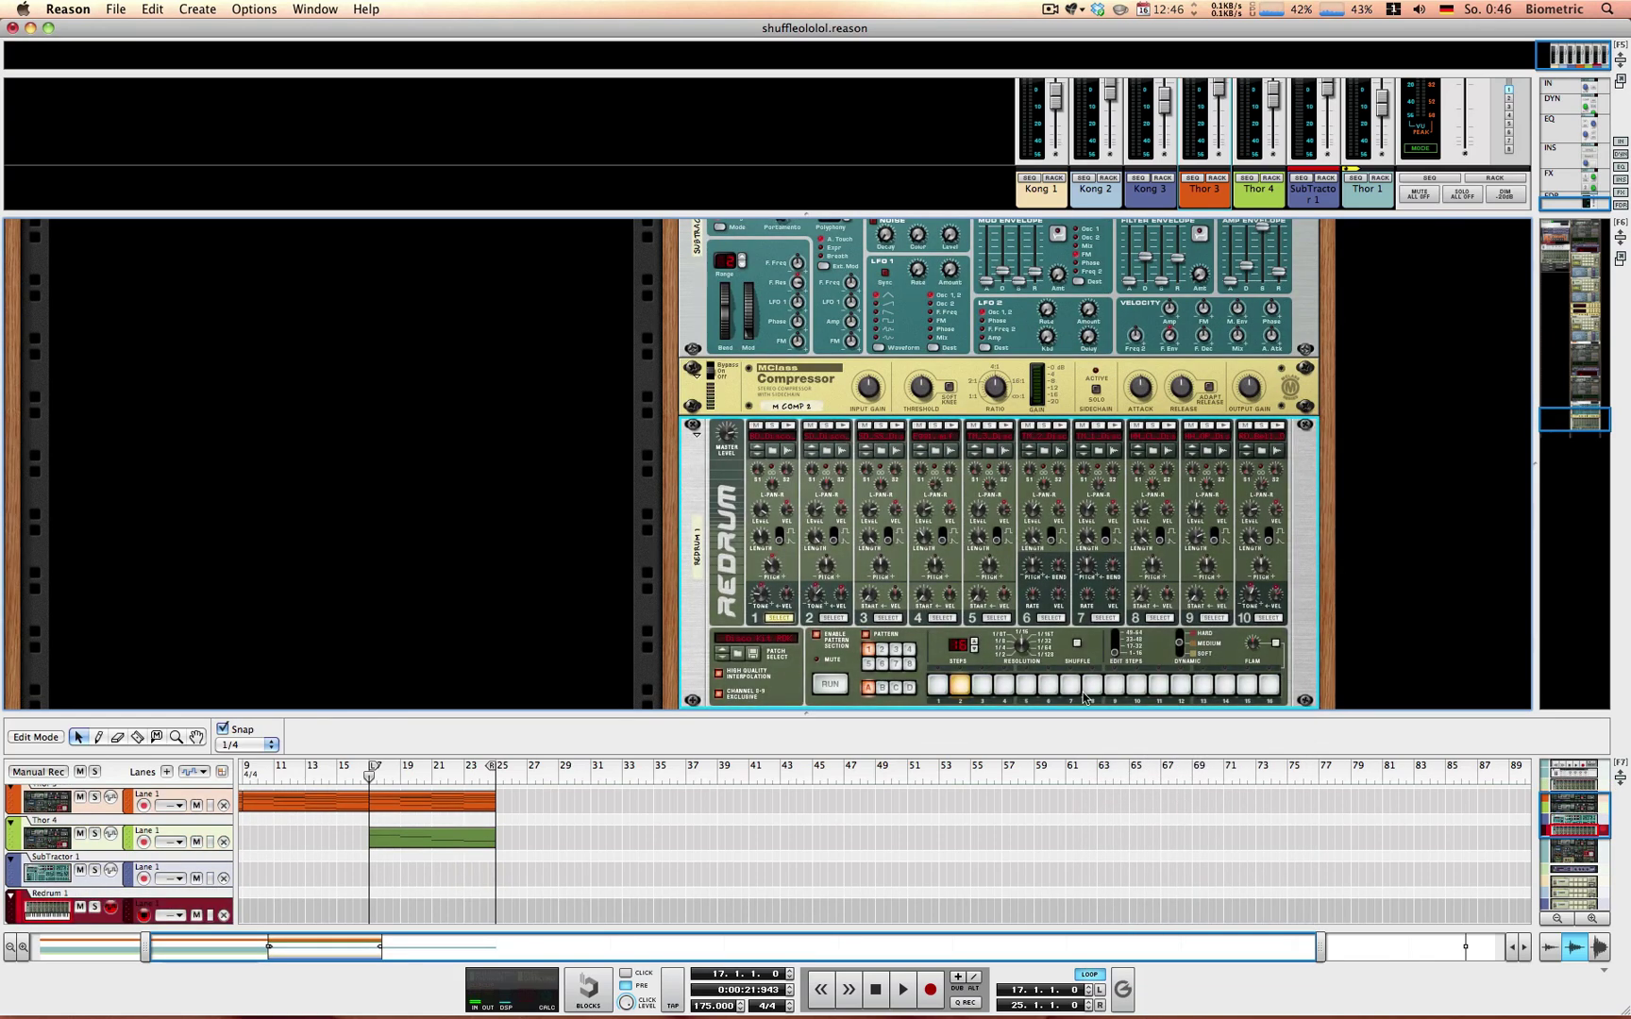
left_click_drag(1092, 687, 1047, 686)
Step: Delete the Redrum and SubTractor 1, confirming each removal
key("Delete")
key("Return")
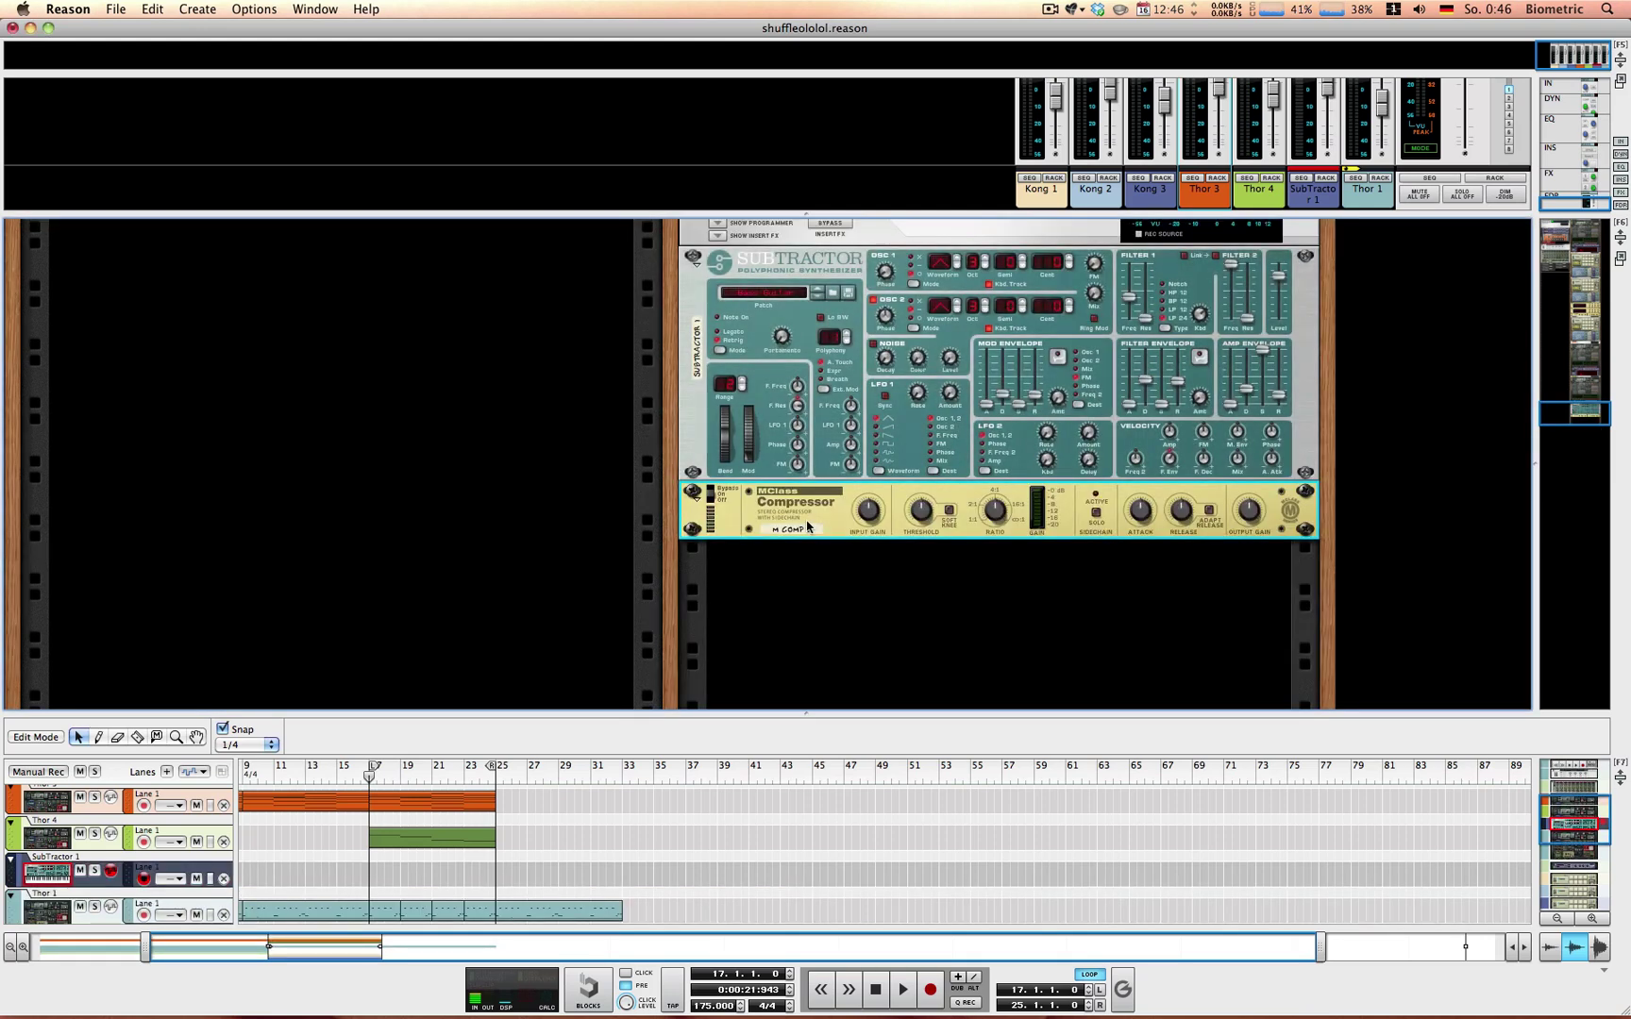
key("Delete")
key("Return")
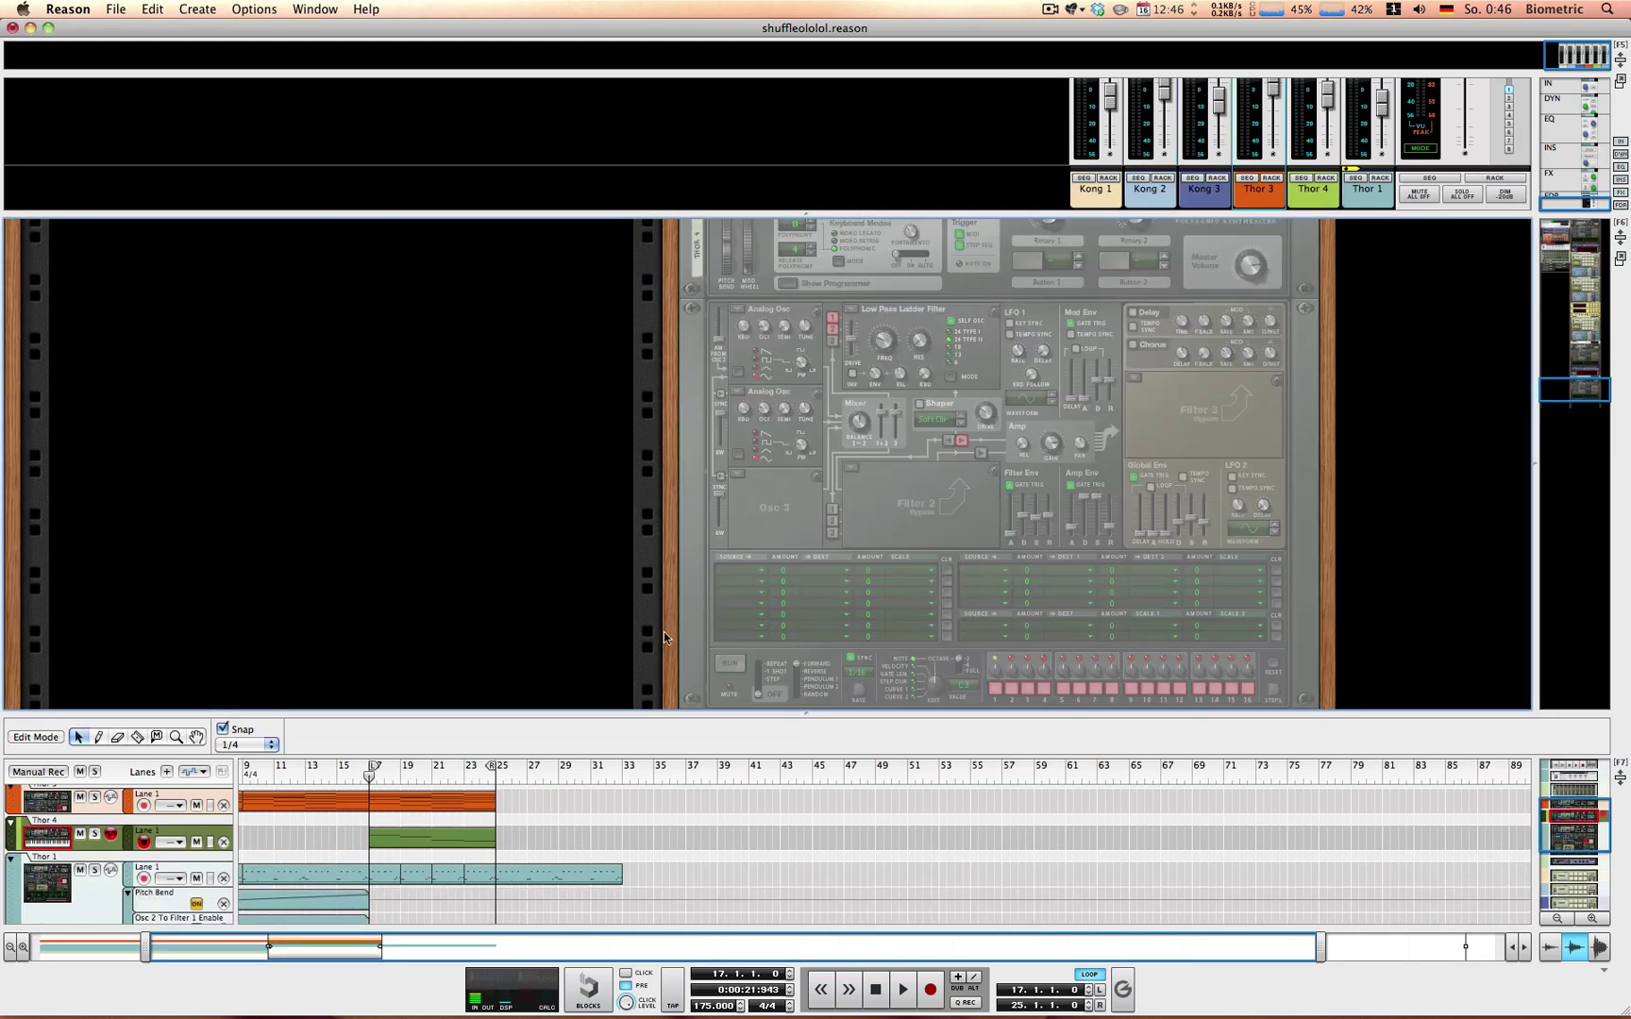
Step: Enlarge the mixer to reveal all six channels' dynamics and EQ, then focus Thor 3's strip
scroll(1500, 280, "up", 15)
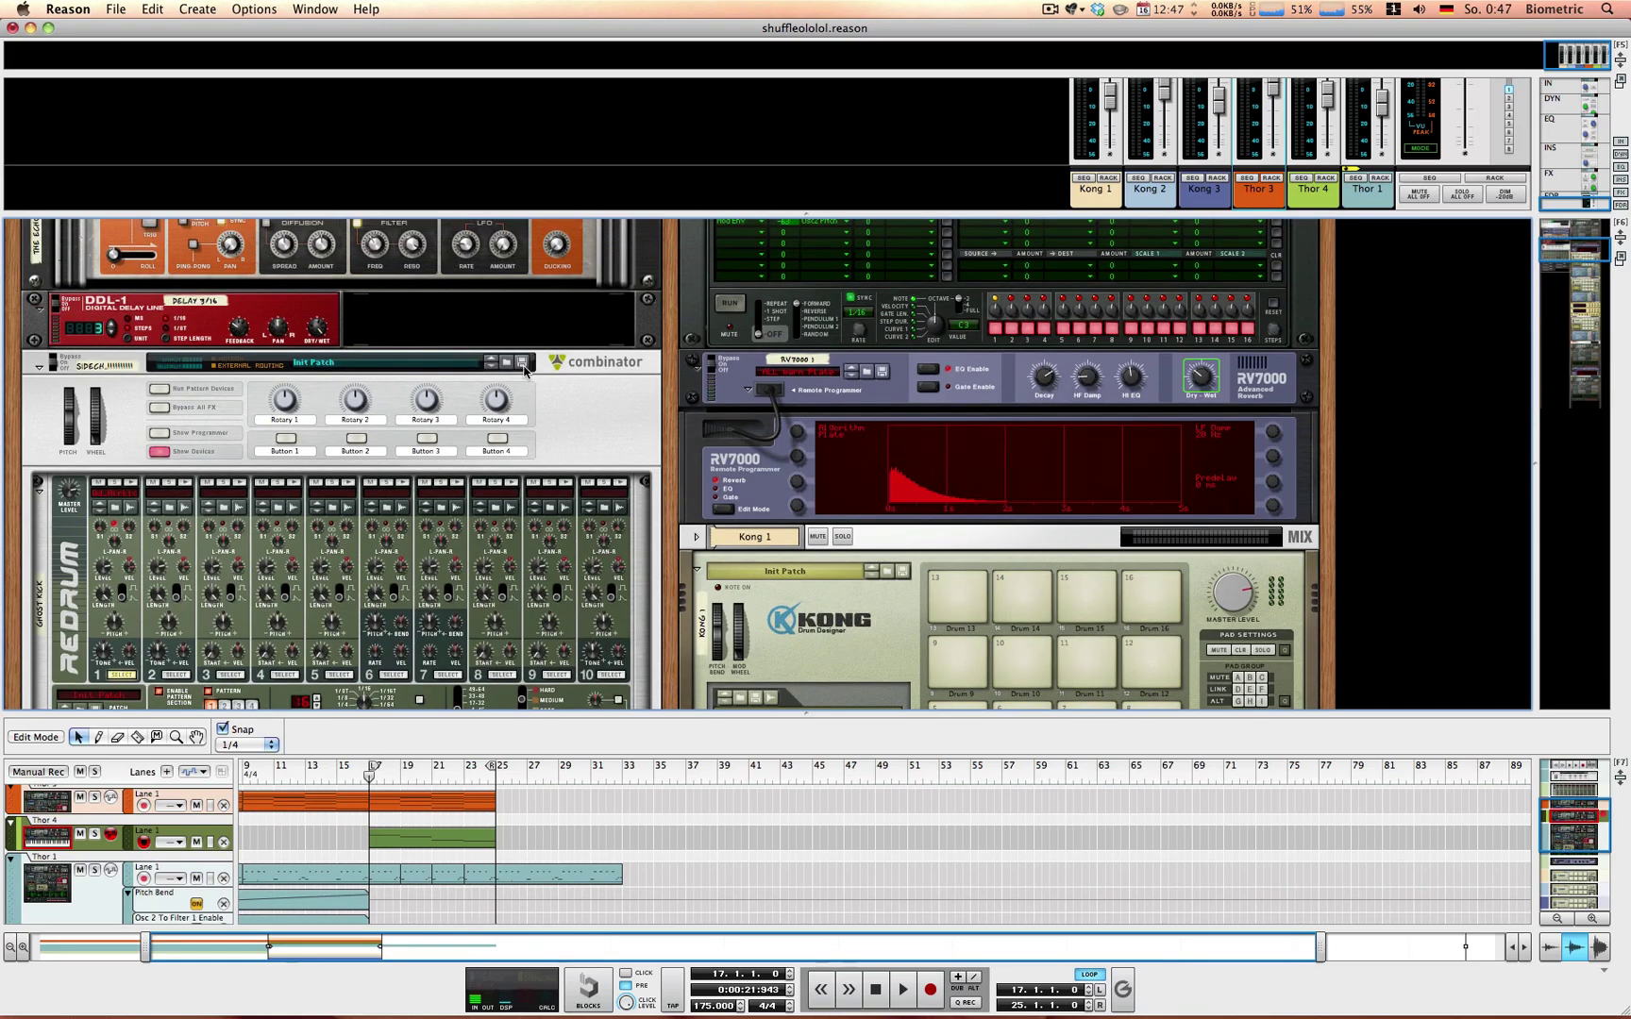
scroll(524, 370, "down", 6)
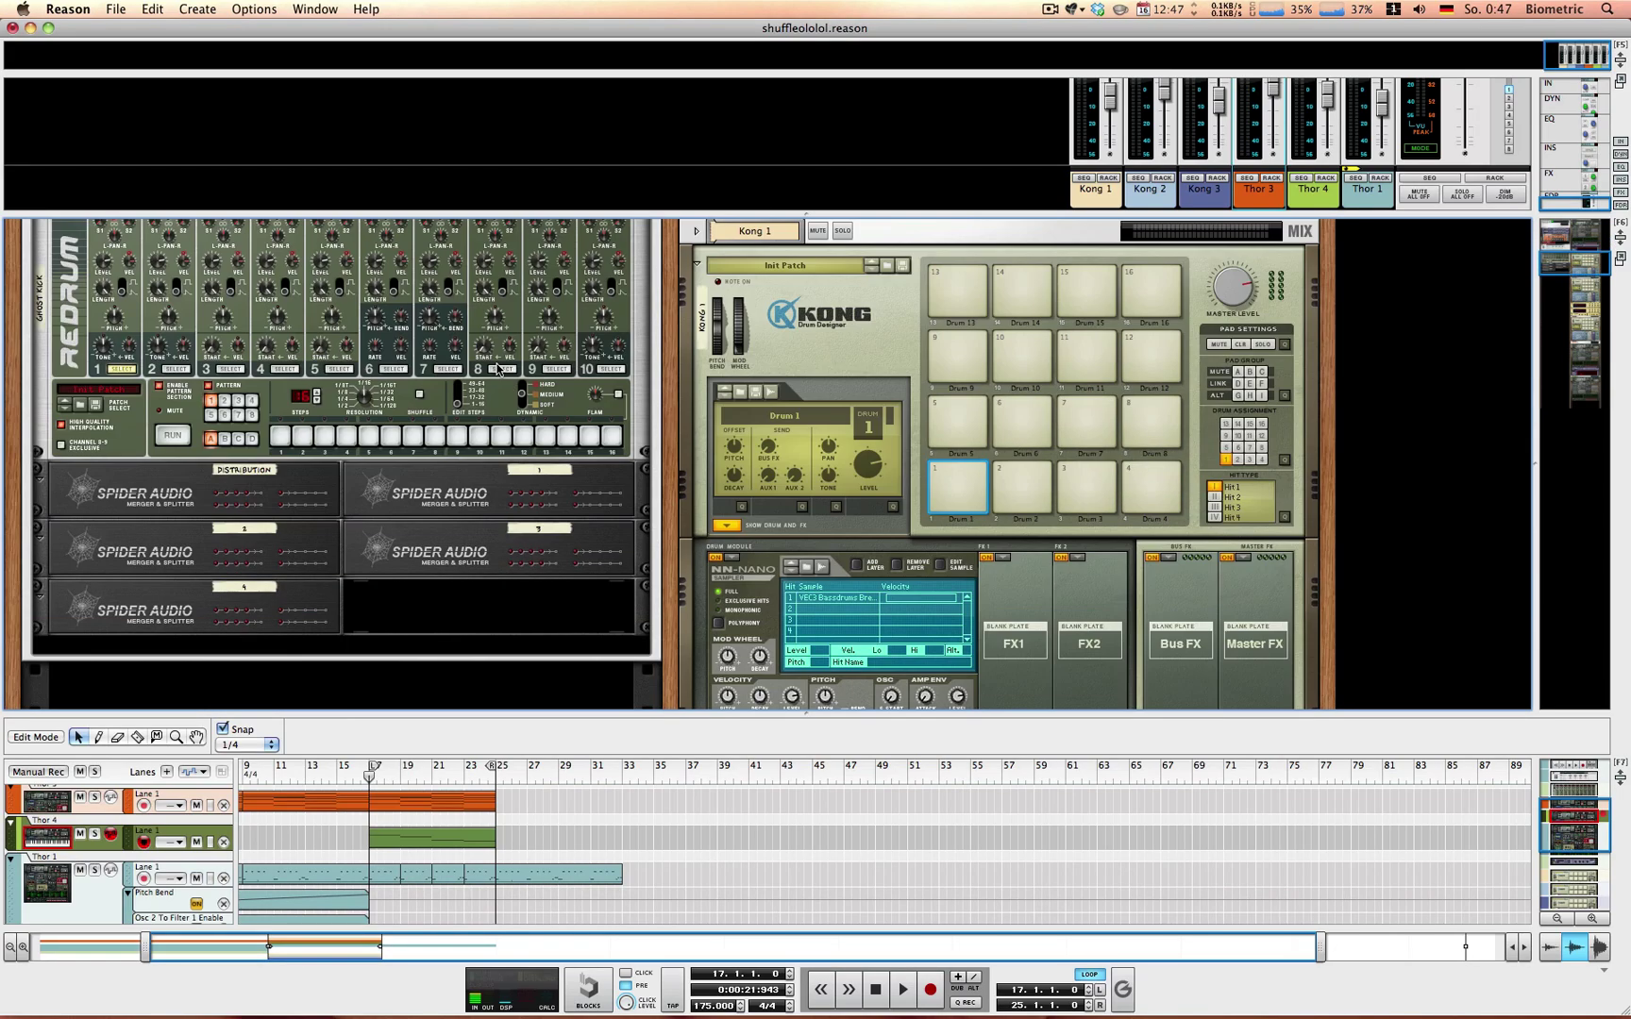
scroll(497, 368, "up", 2)
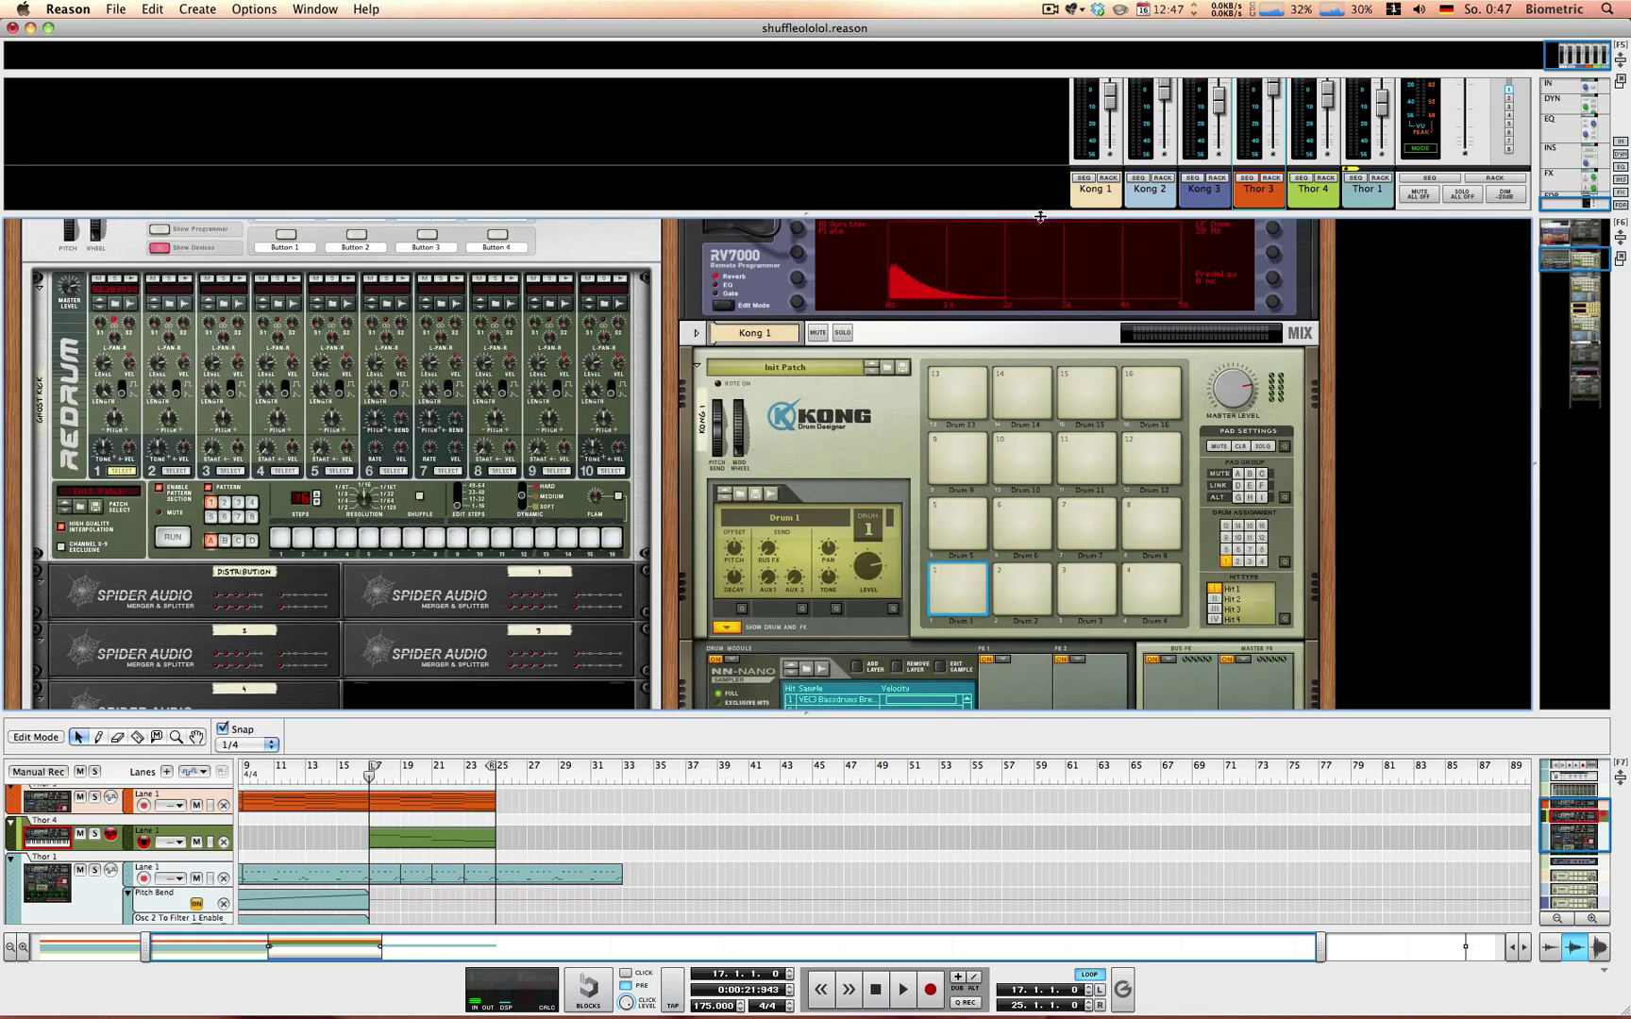
left_click_drag(1042, 215, 1083, 570)
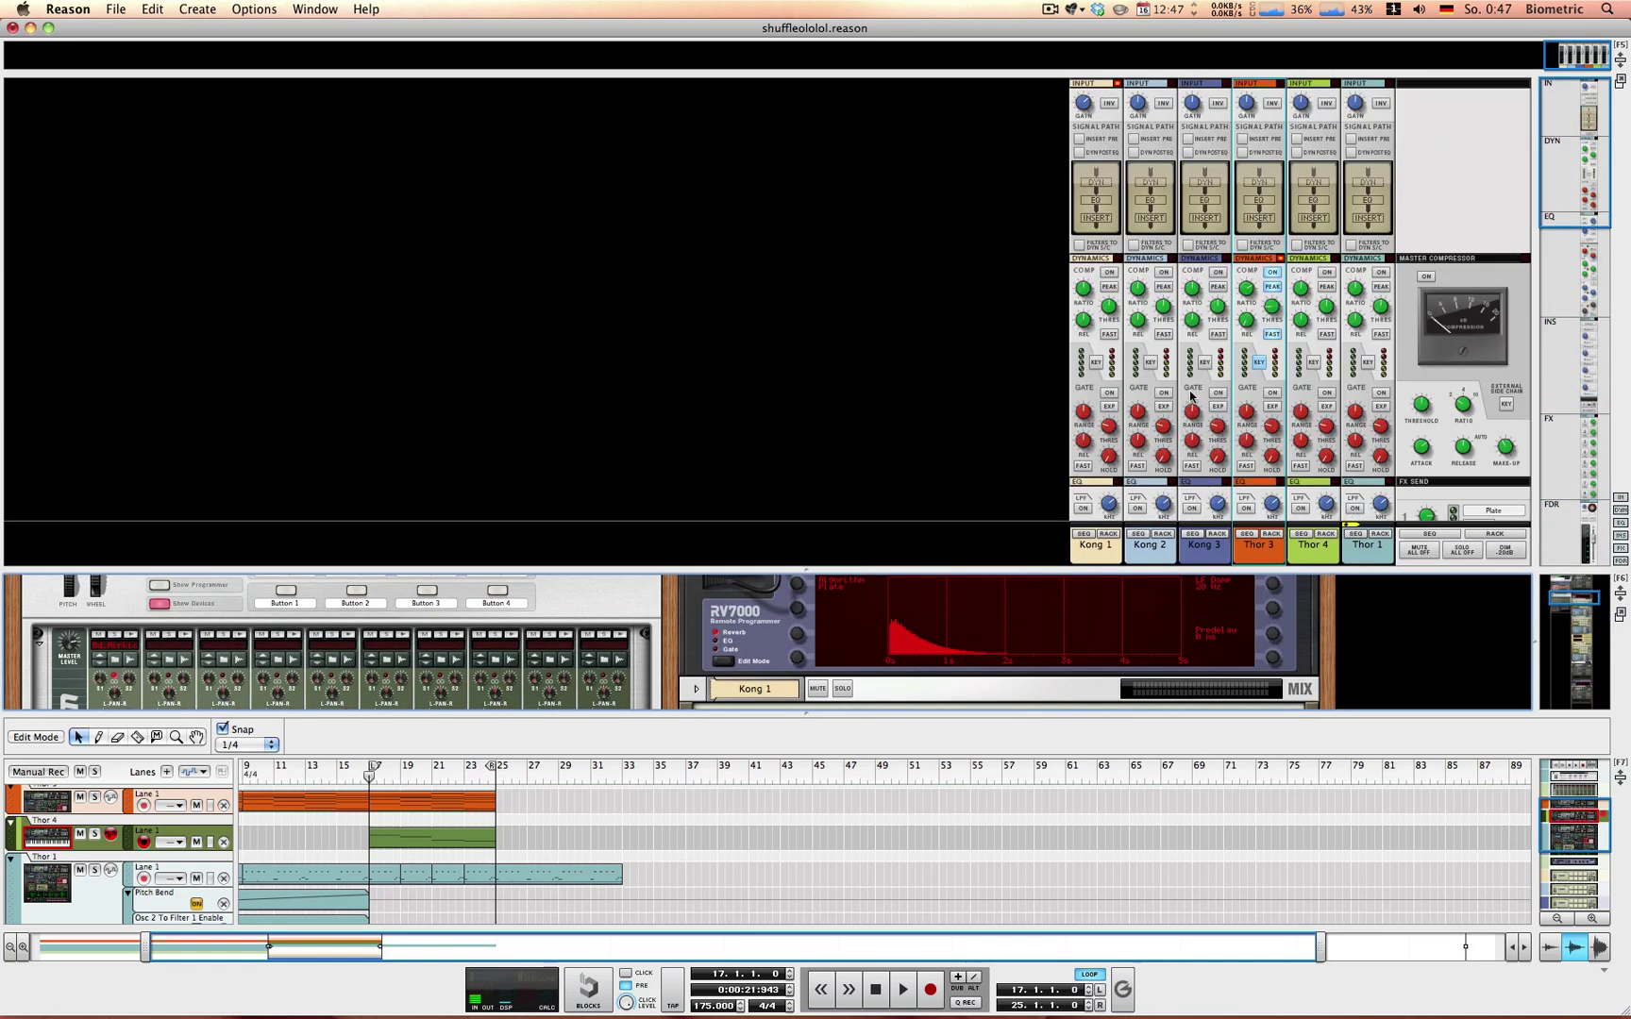
left_click(1248, 322)
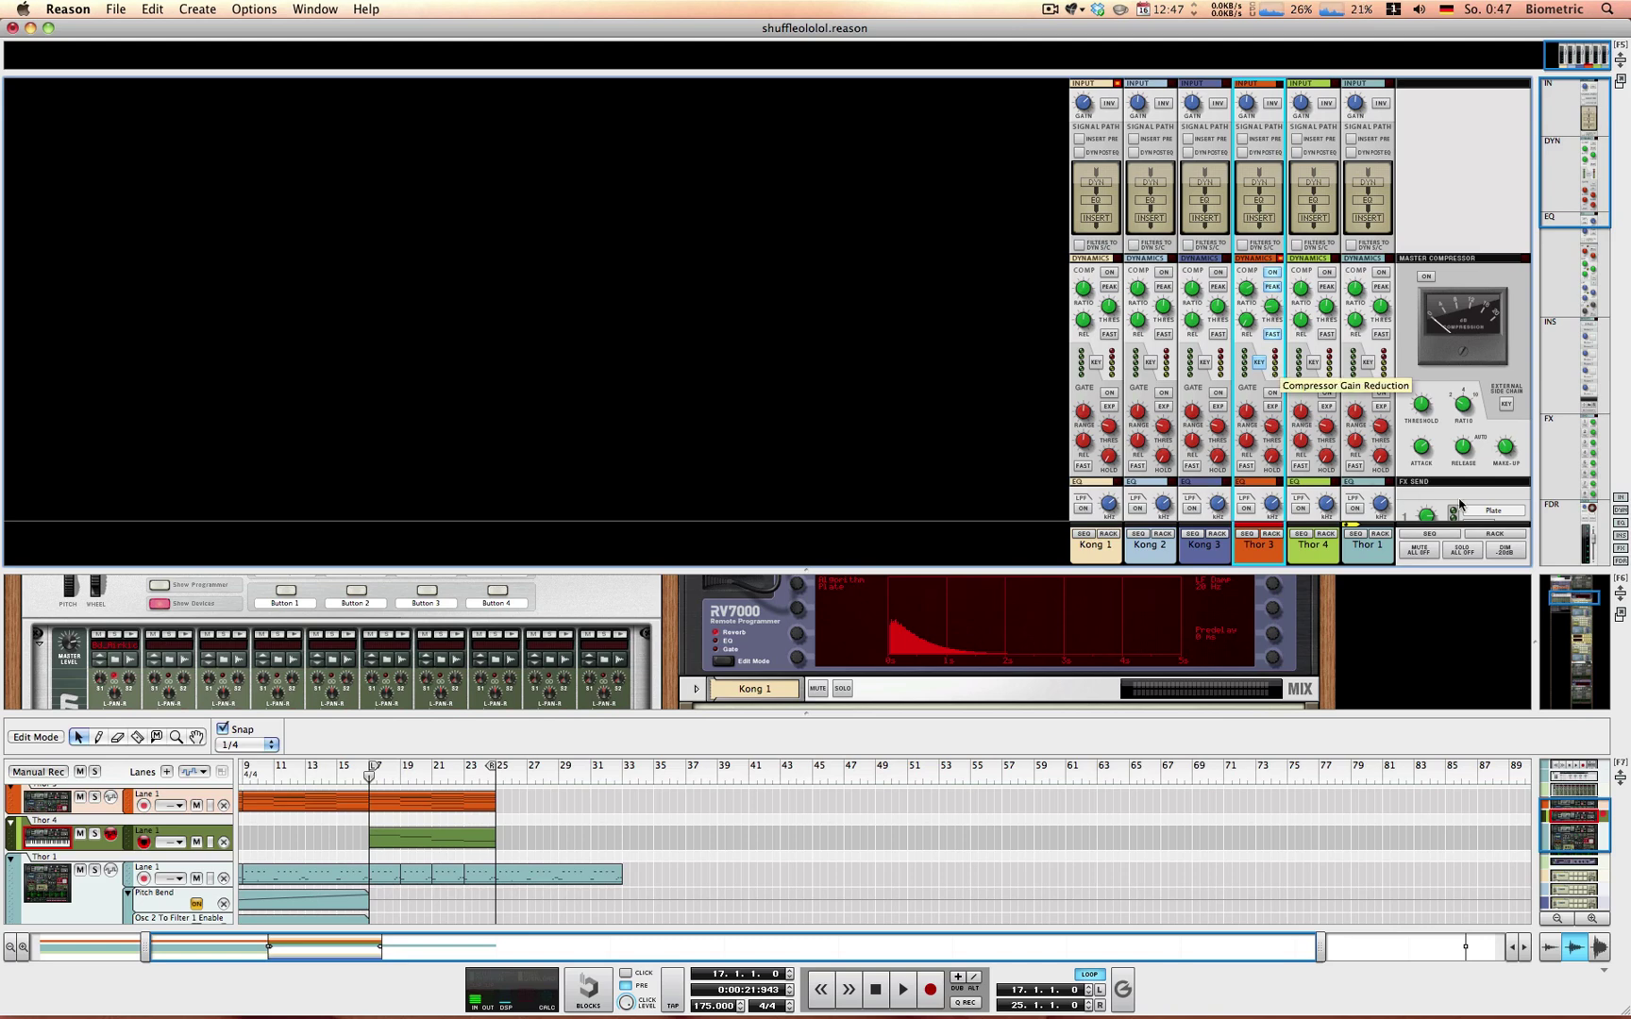
scroll(1492, 659, "down", 10)
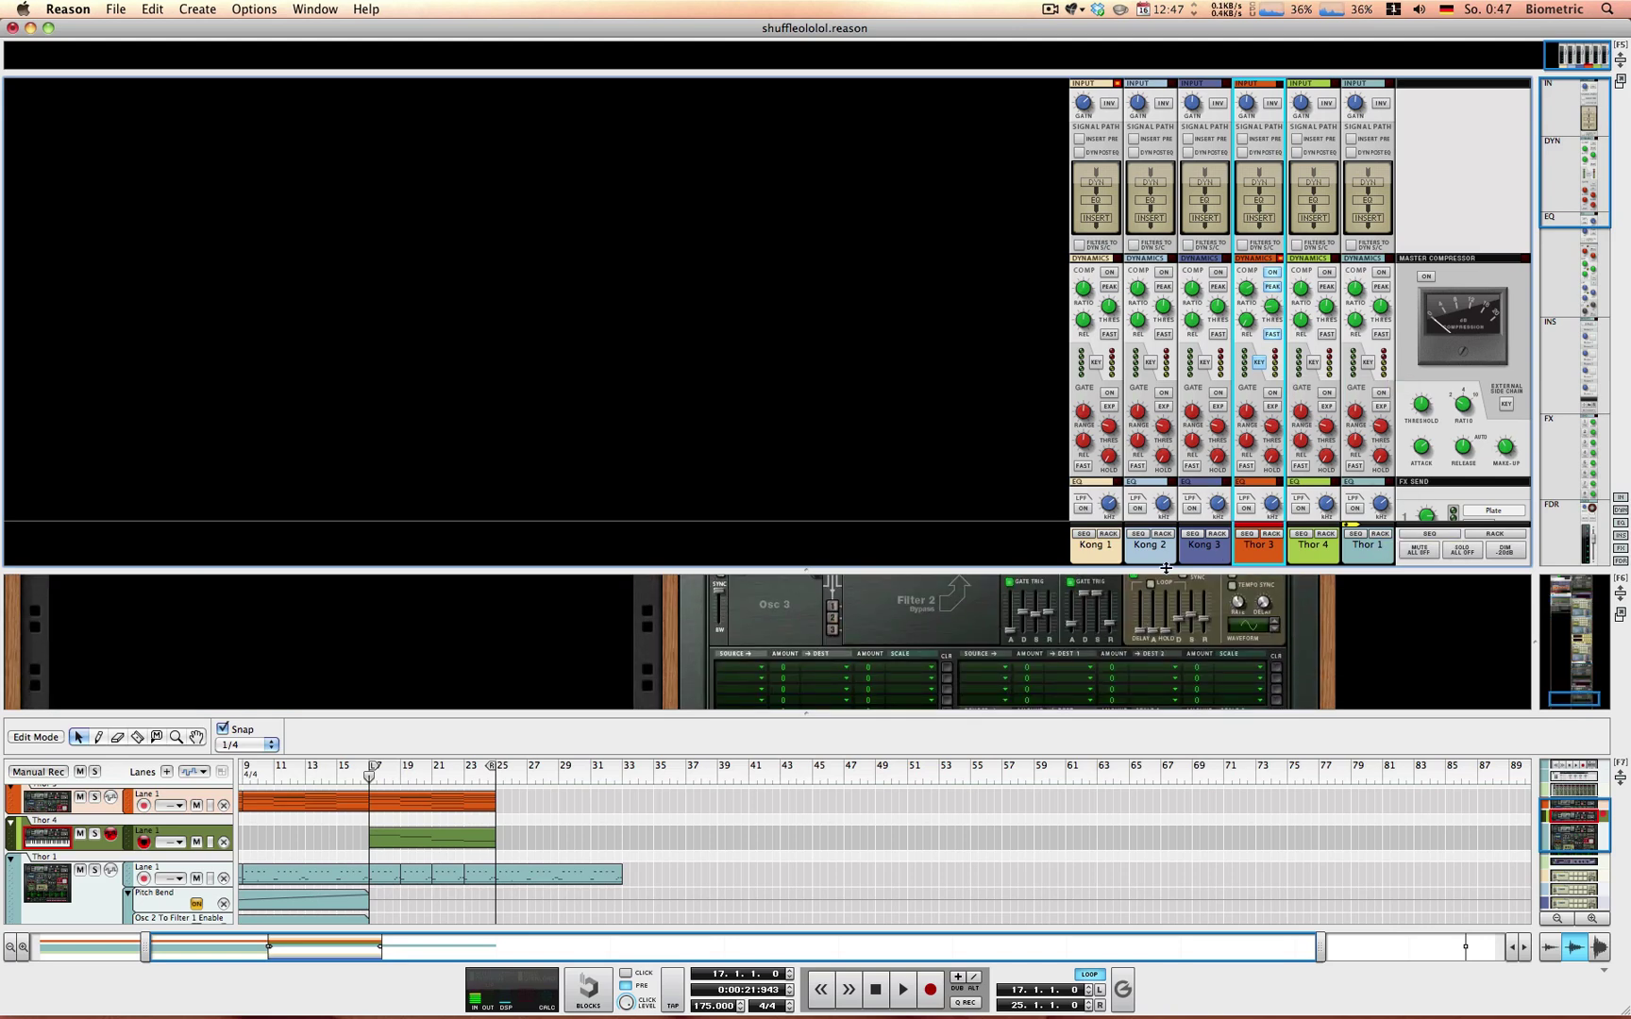
Step: Shrink the mixer and add an MClass Compressor after Thor
left_click_drag(1166, 567, 1076, 277)
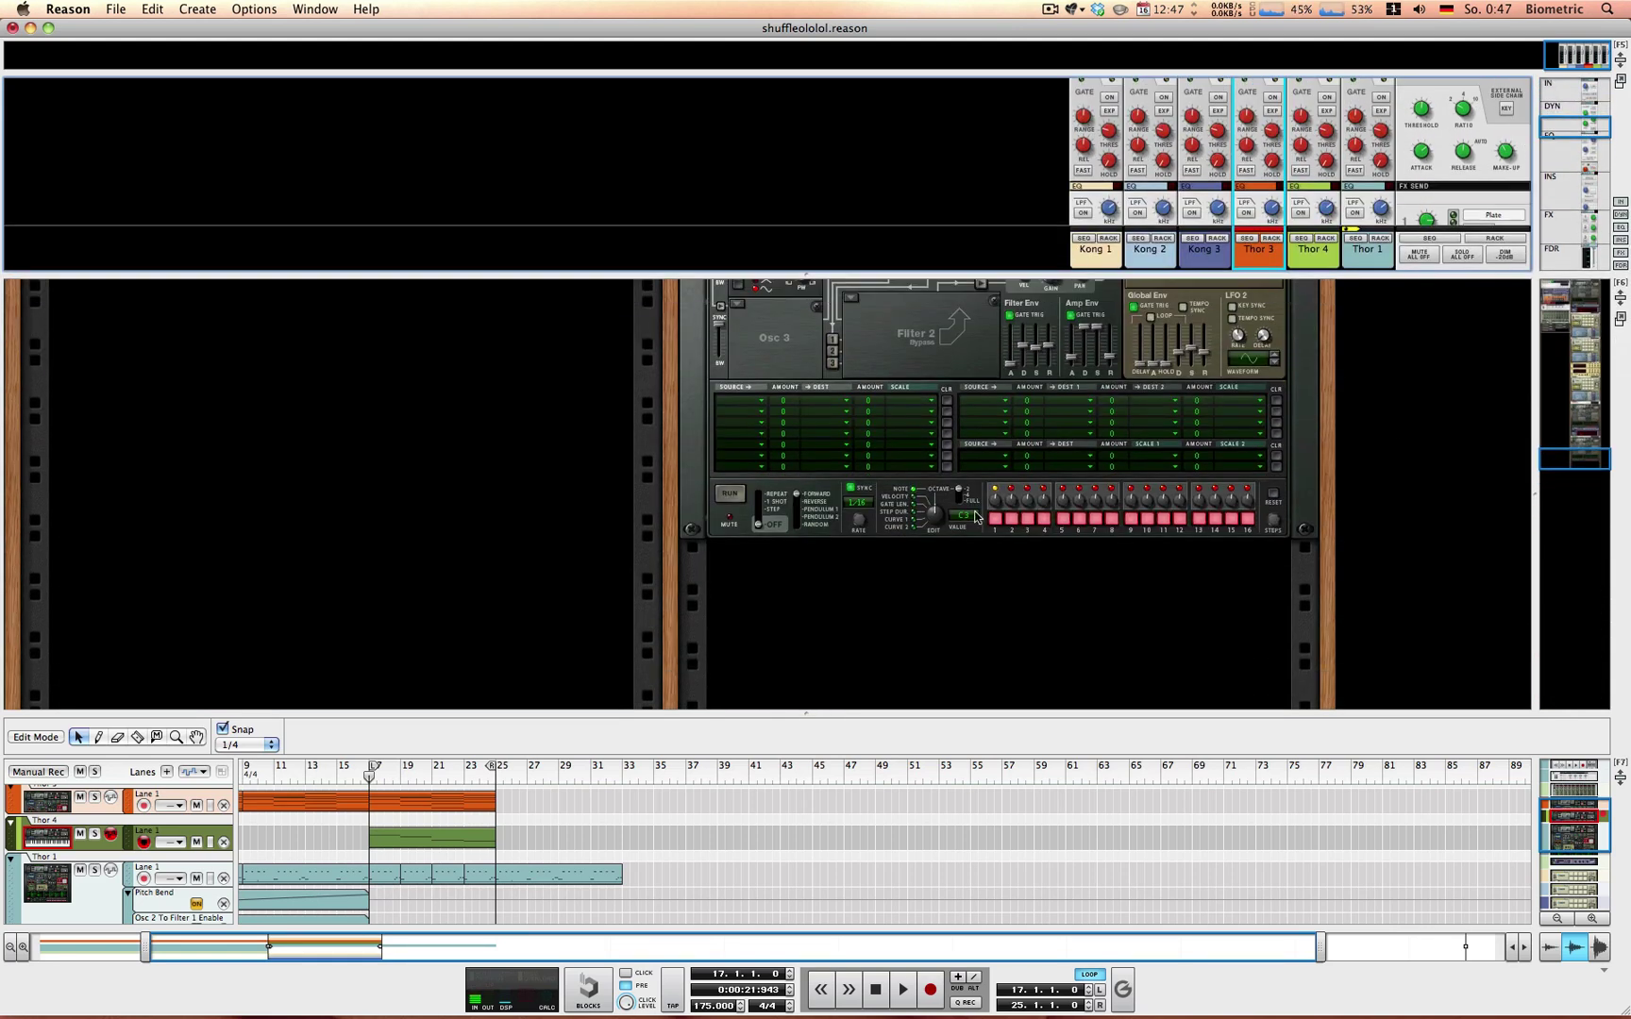
right_click(893, 602)
mouse_move(953, 706)
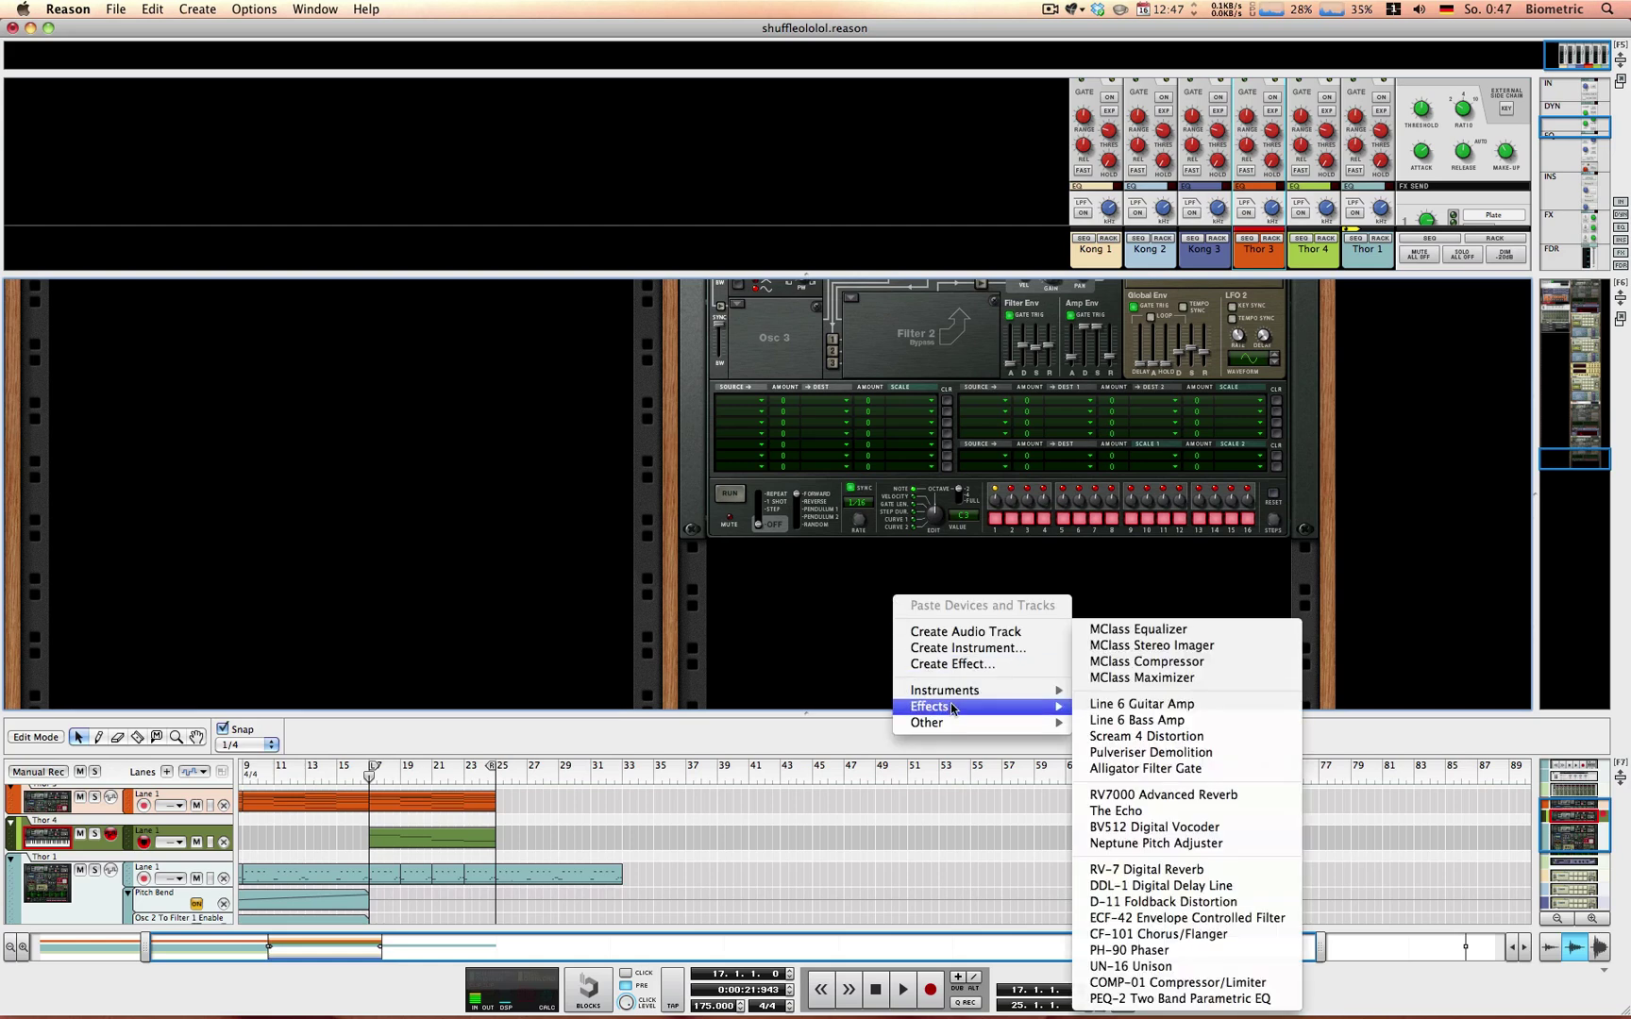
left_click(1186, 666)
Step: Key the compressor's sidechain from SIDECHAINOR's Spider Audio 1 Split Output 2 Left
key("Tab")
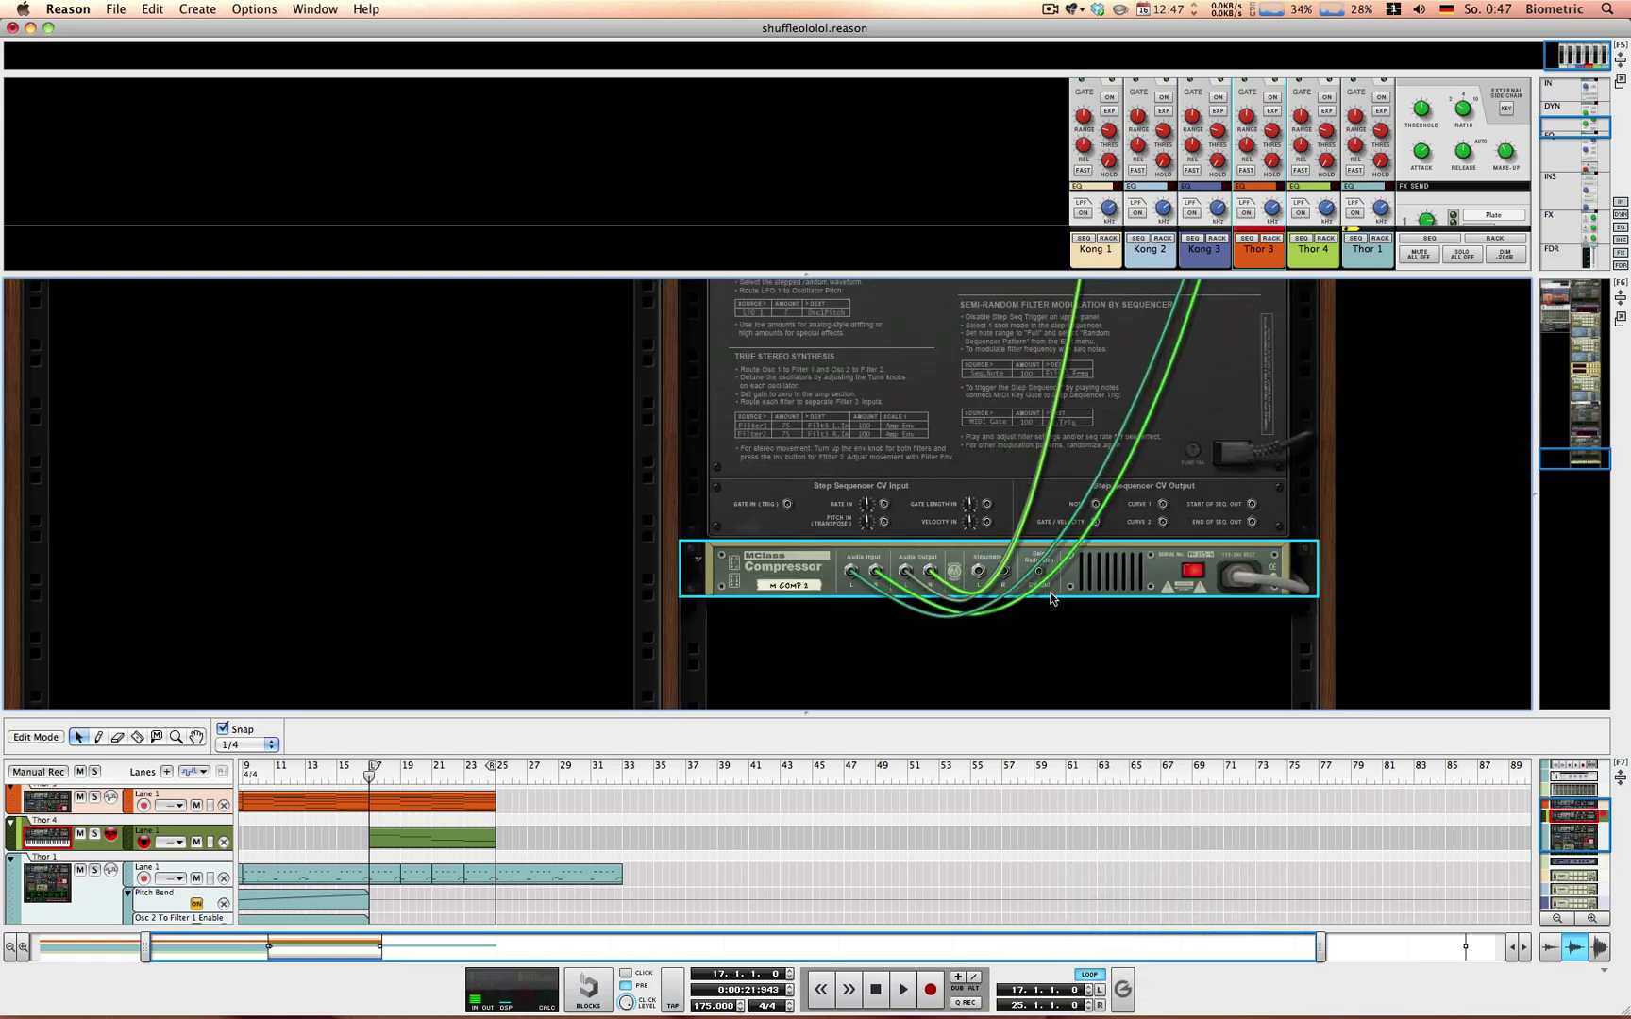
left_click(977, 571)
mouse_move(1054, 704)
mouse_move(1319, 810)
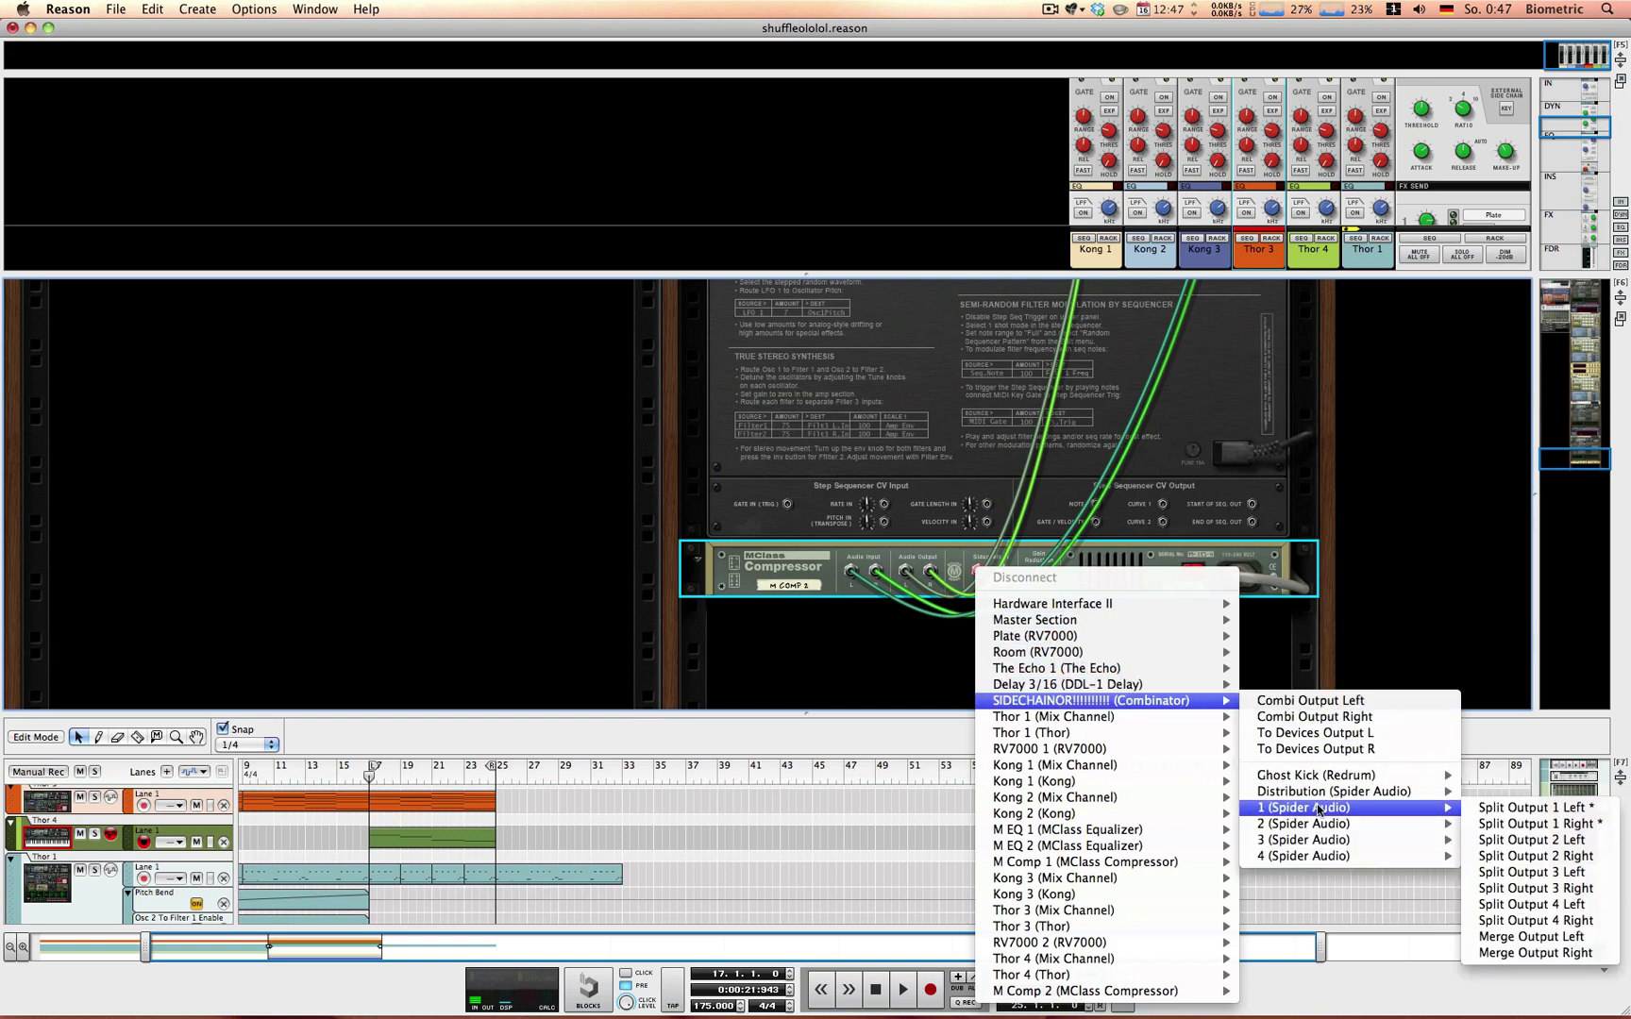
left_click(1530, 839)
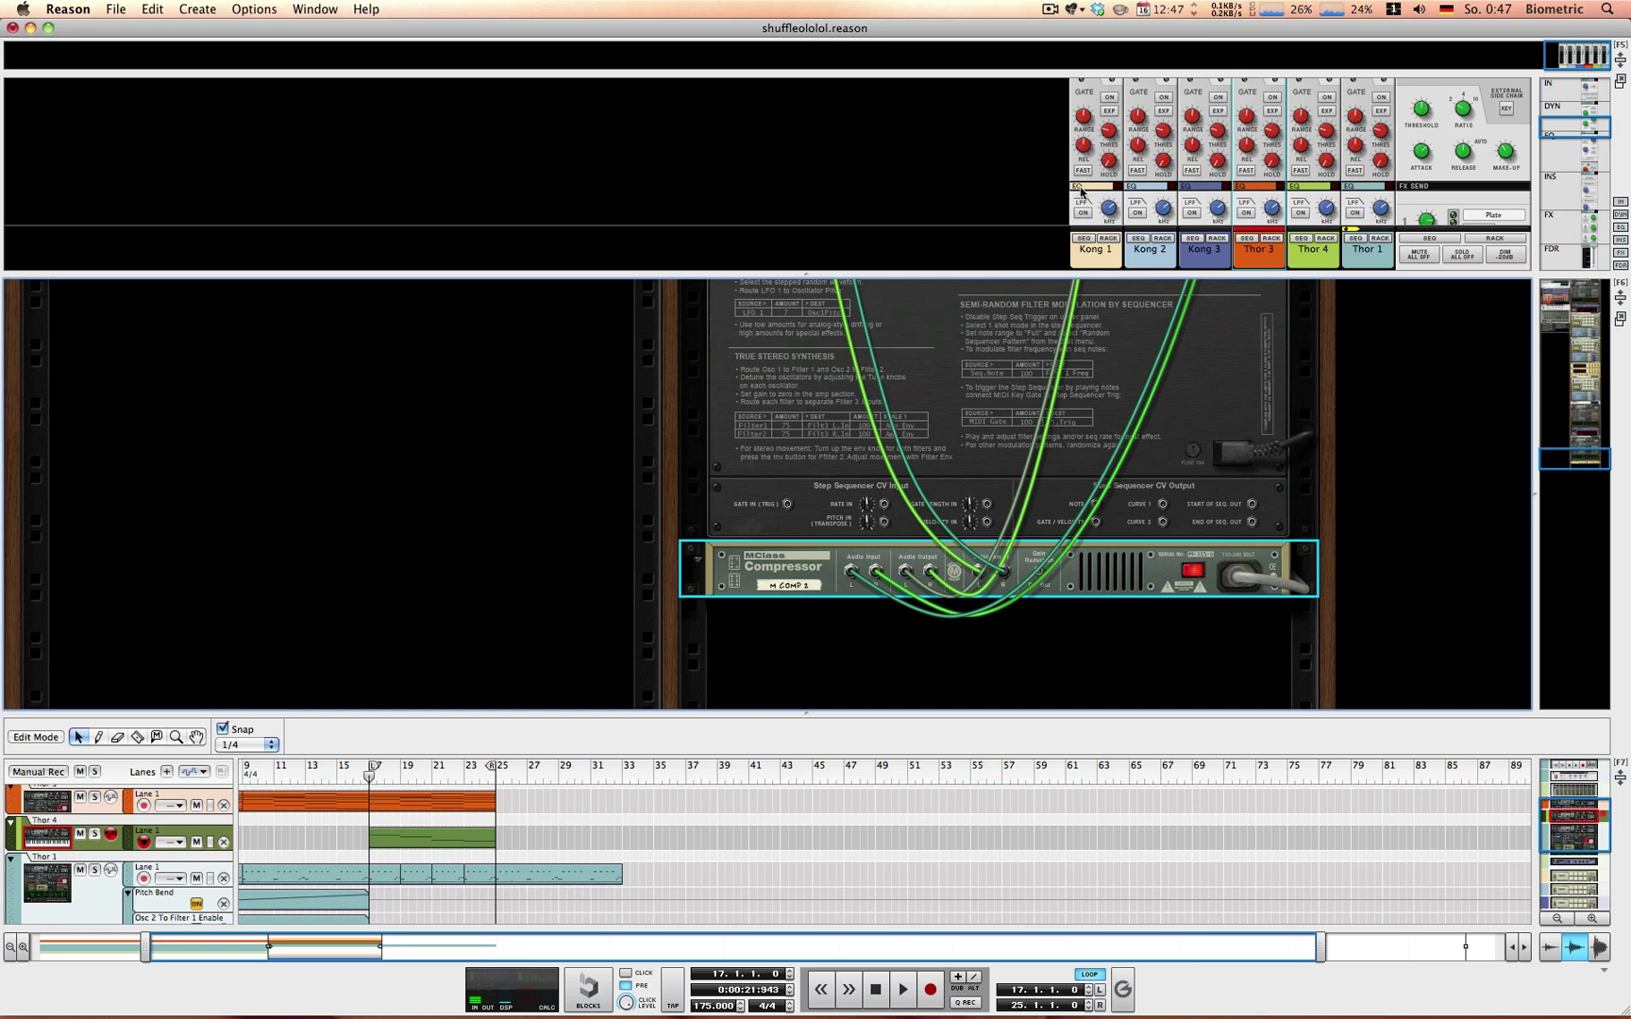
scroll(1507, 353, "up", 10)
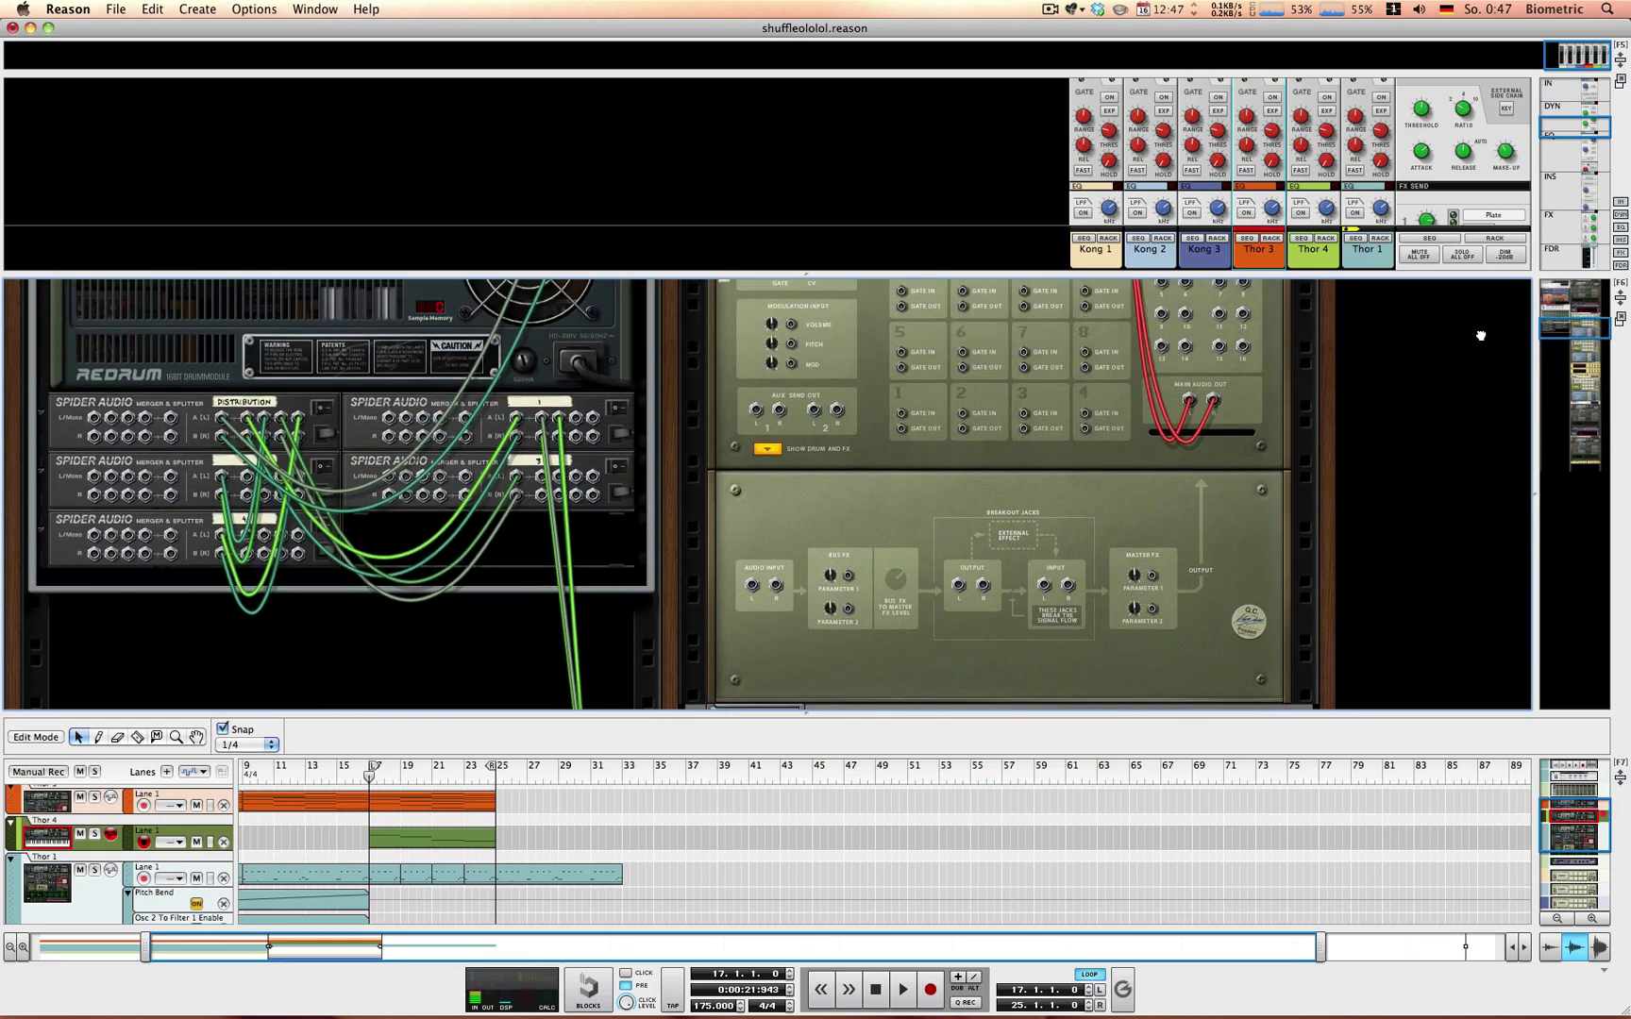
scroll(1479, 335, "up", 3)
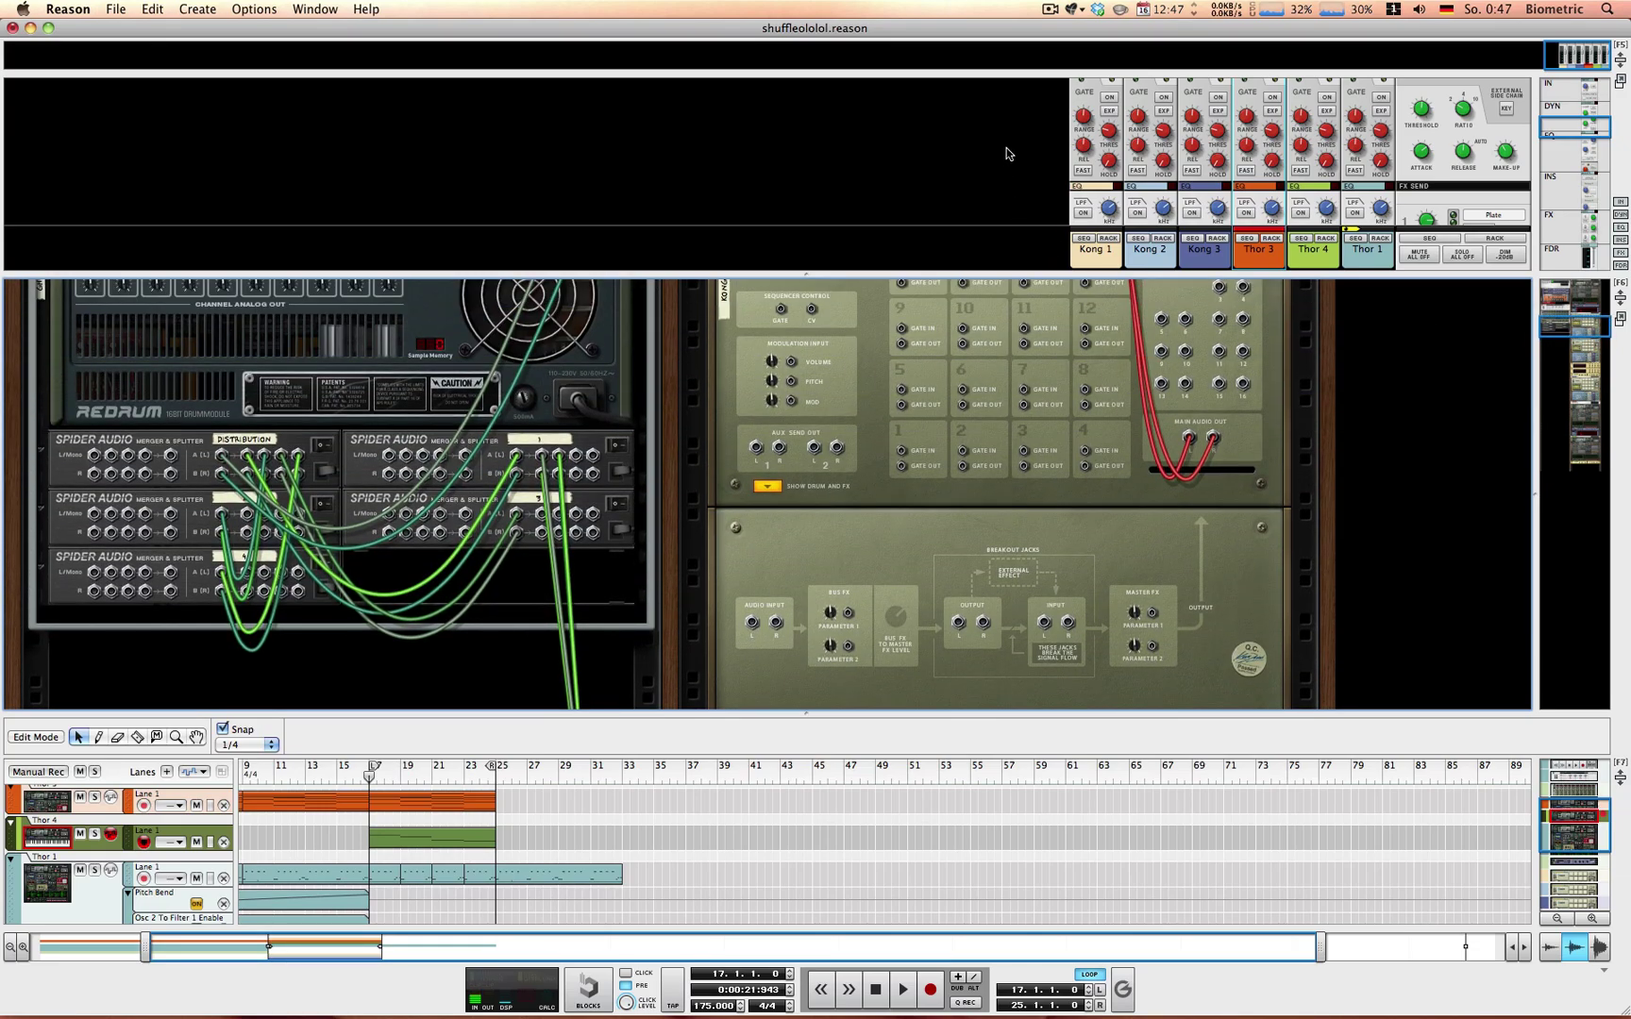